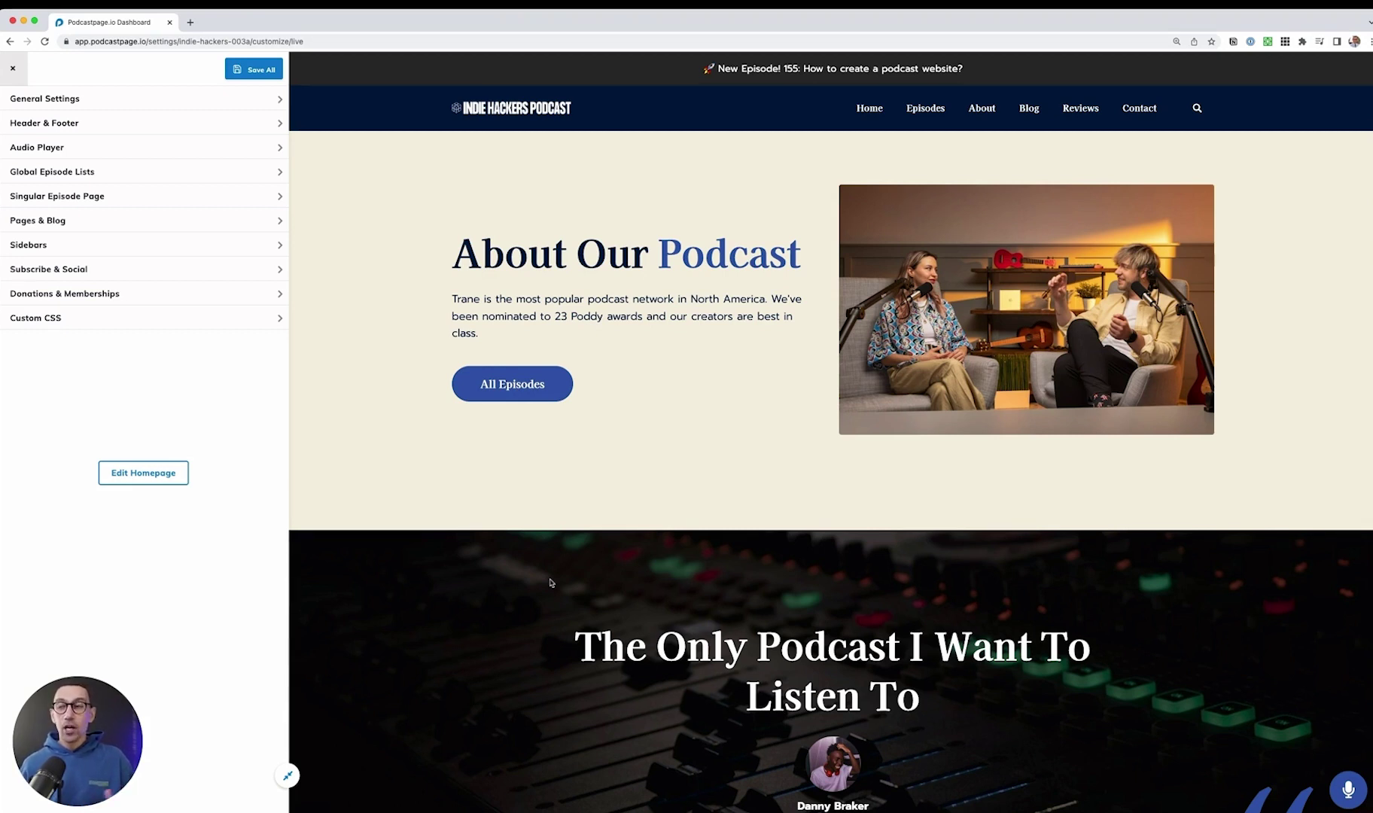
# Preview the About and Blog pages, then return the preview to the homepage
pyautogui.scroll(-4, 833, 514)
pyautogui.scroll(-5, 833, 515)
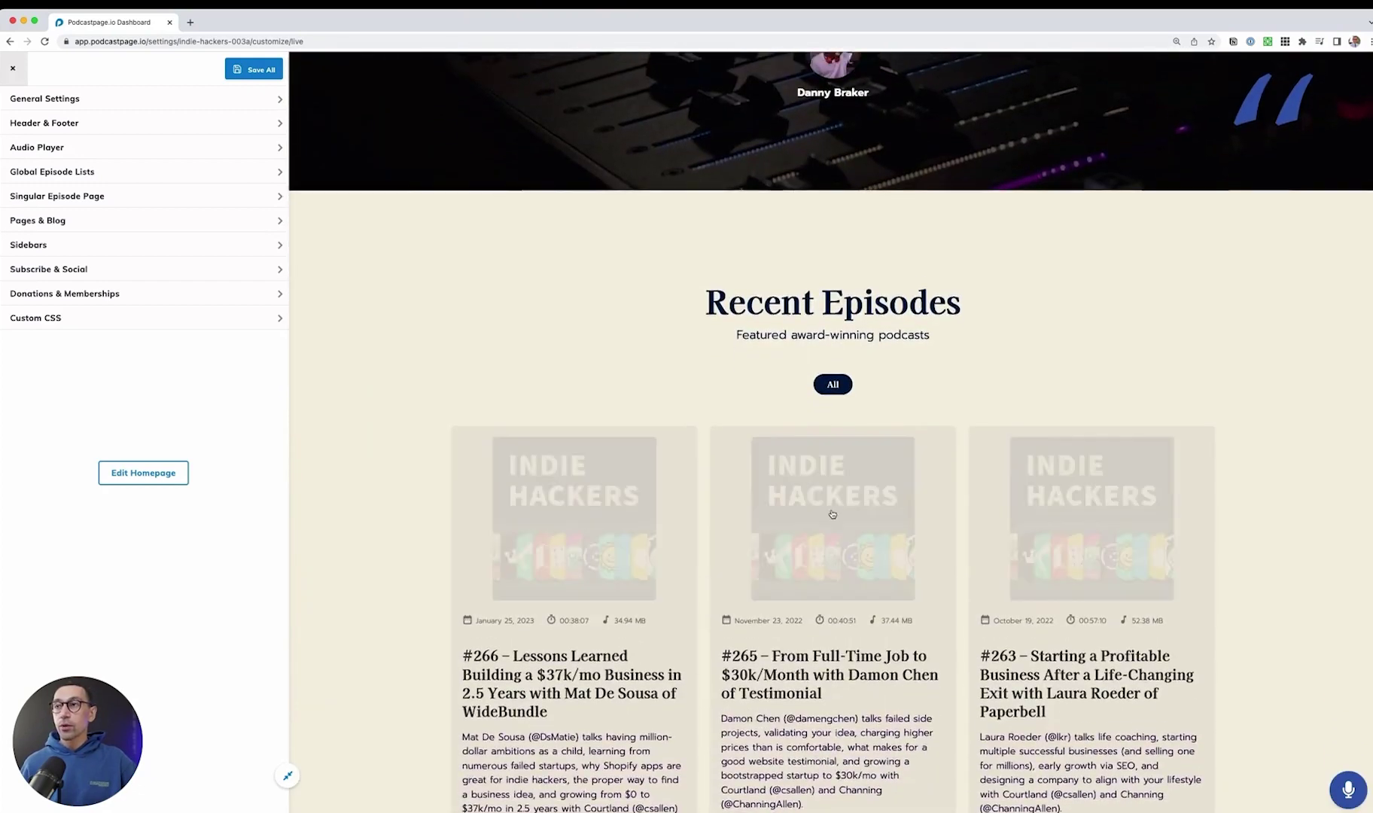
pyautogui.scroll(10, 831, 513)
pyautogui.click(993, 105)
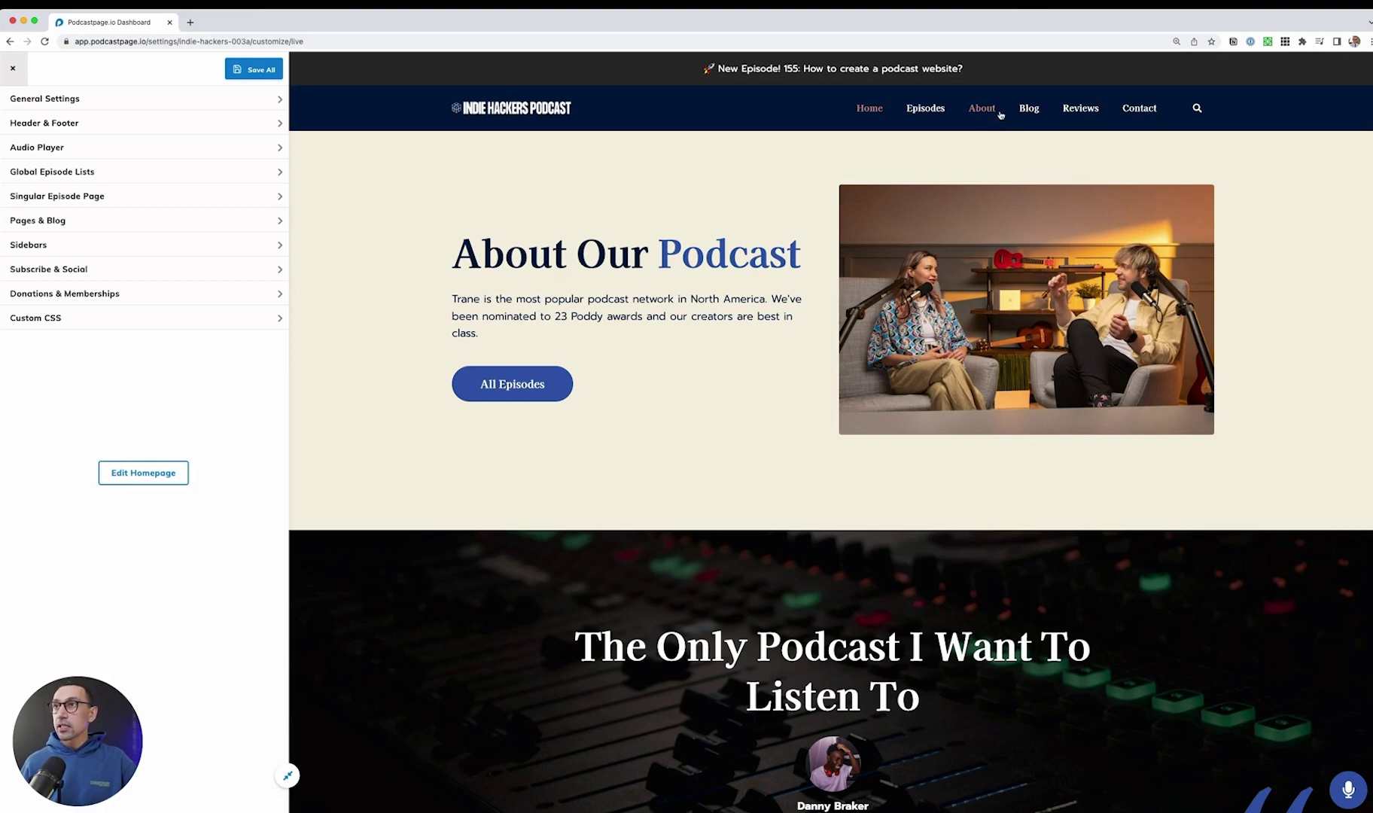
pyautogui.click(1024, 109)
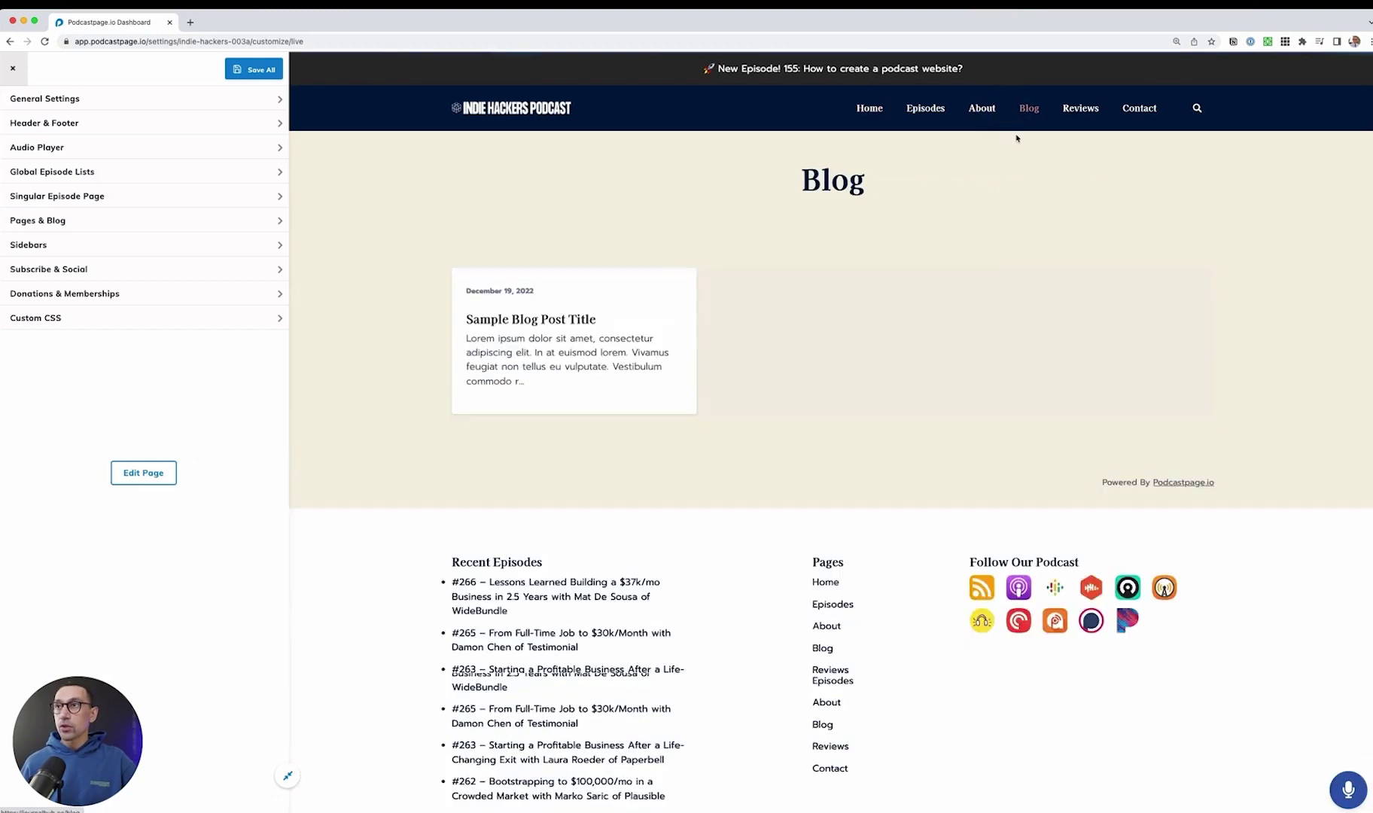
pyautogui.click(978, 112)
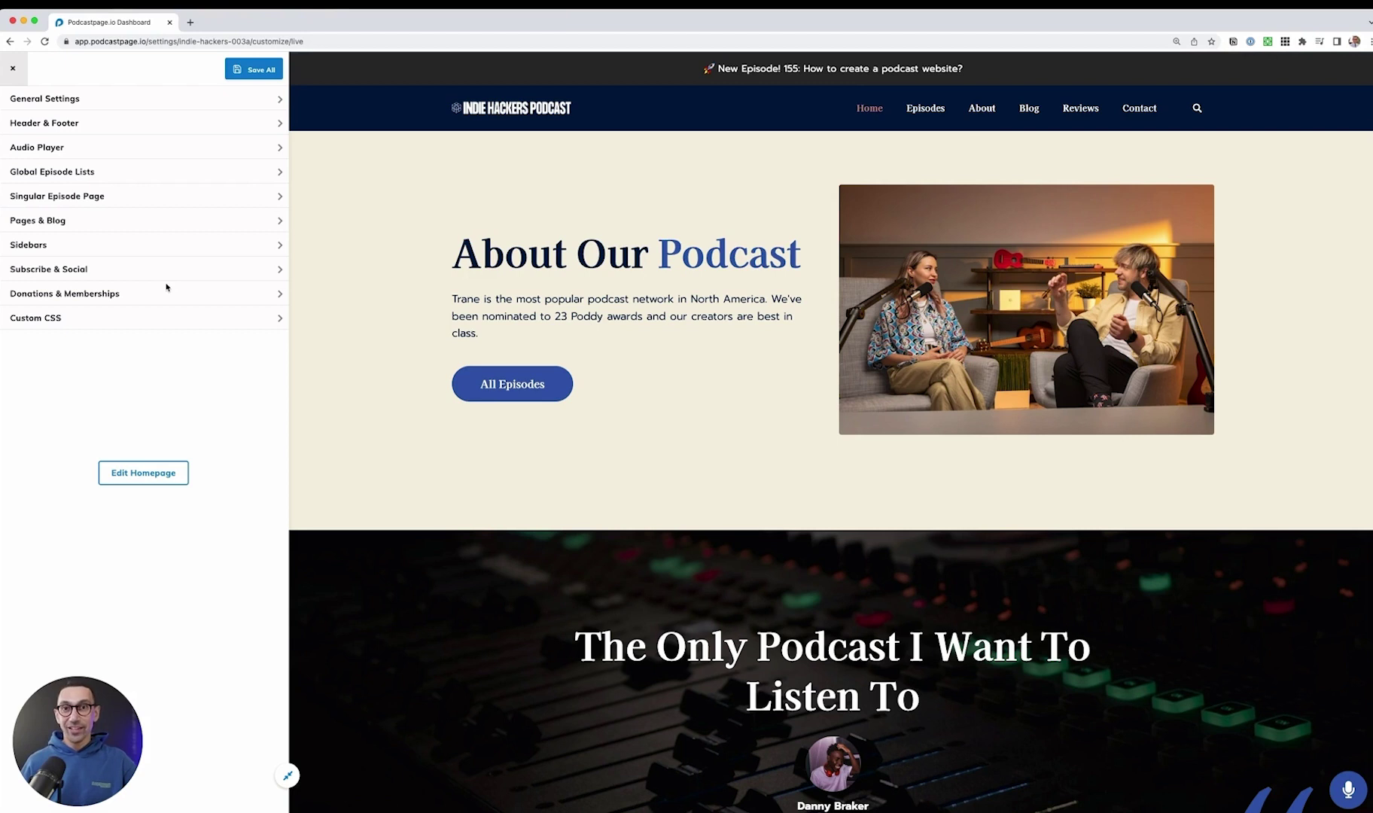
# Upload Group 32.png as the Site Logo in General Settings
pyautogui.click(226, 99)
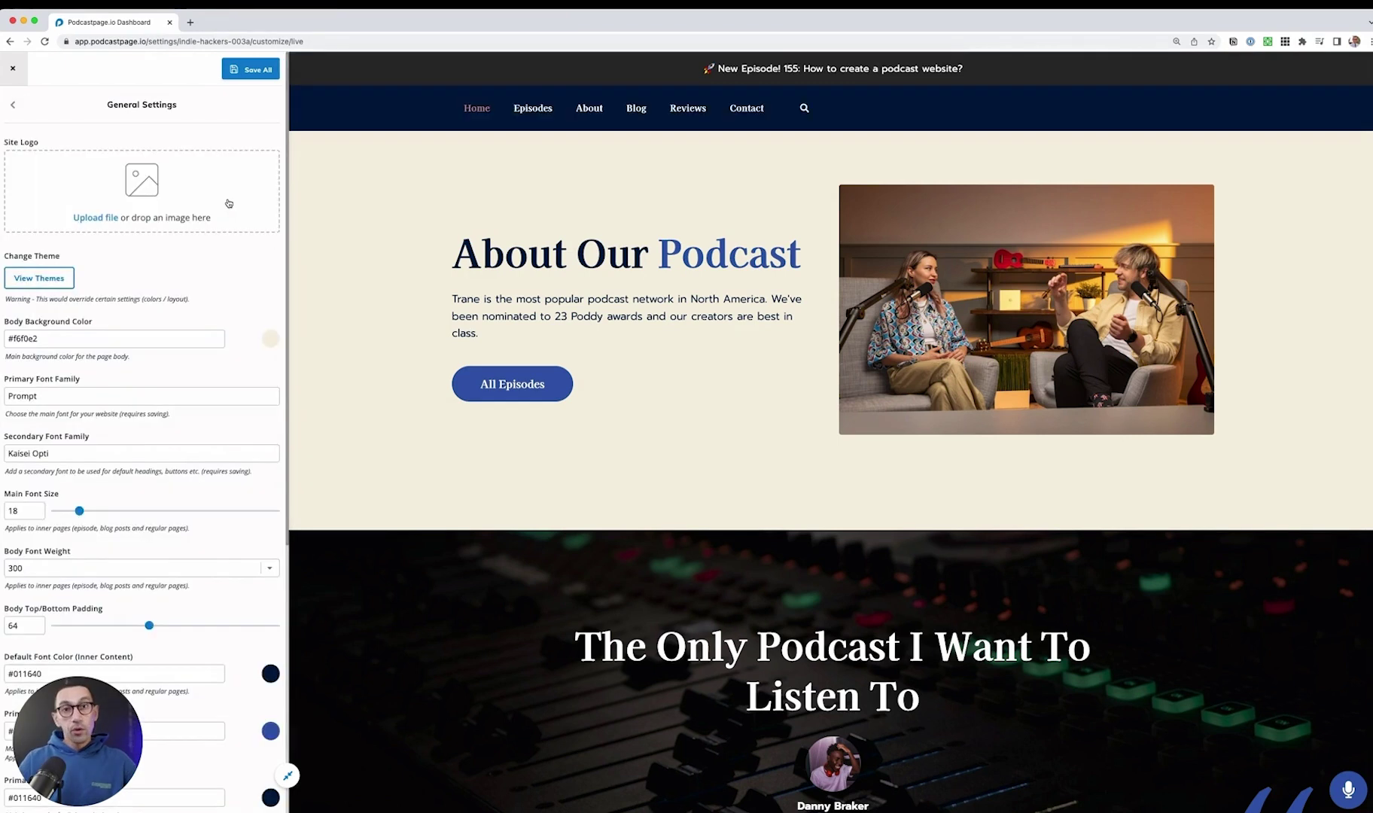
pyautogui.click(89, 219)
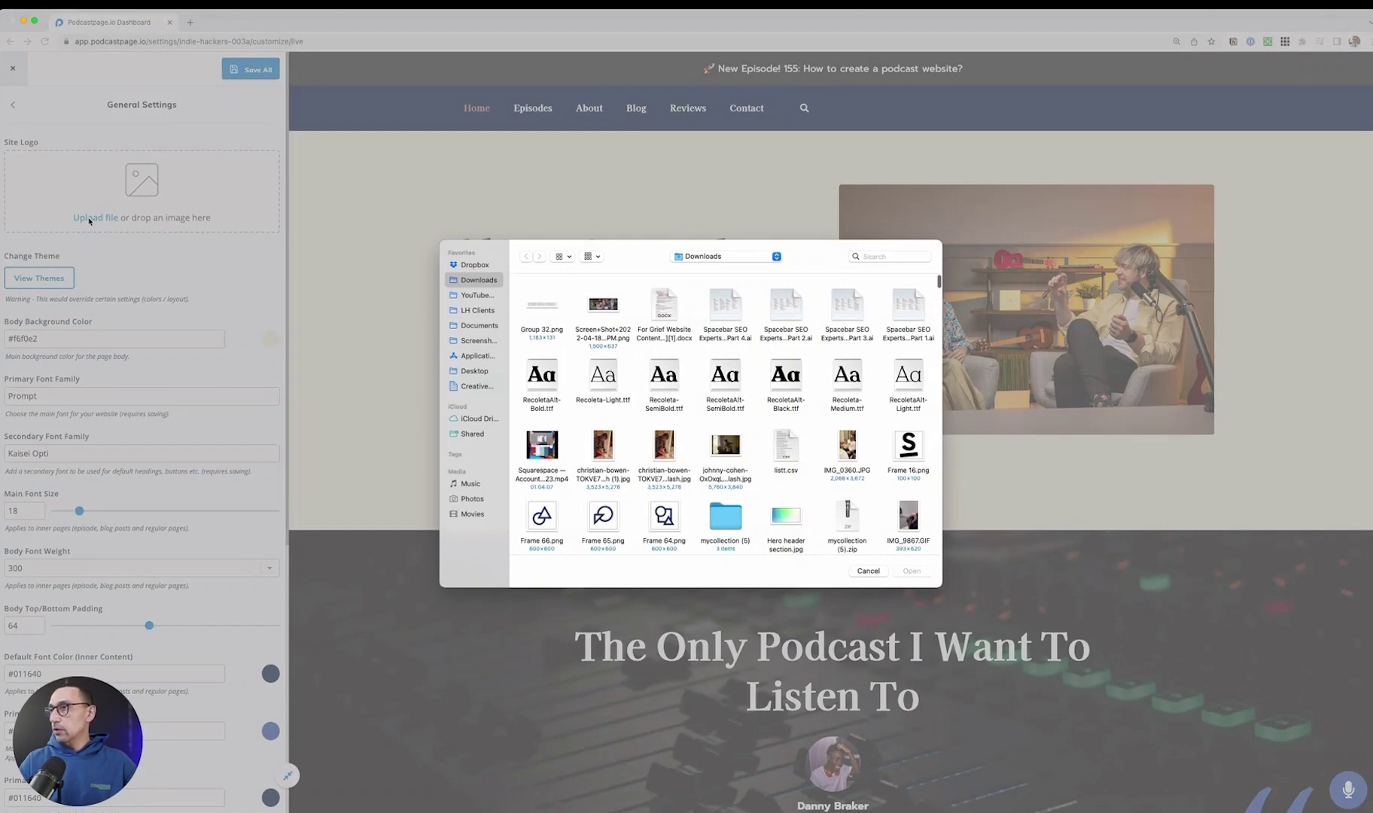
pyautogui.doubleClick(542, 305)
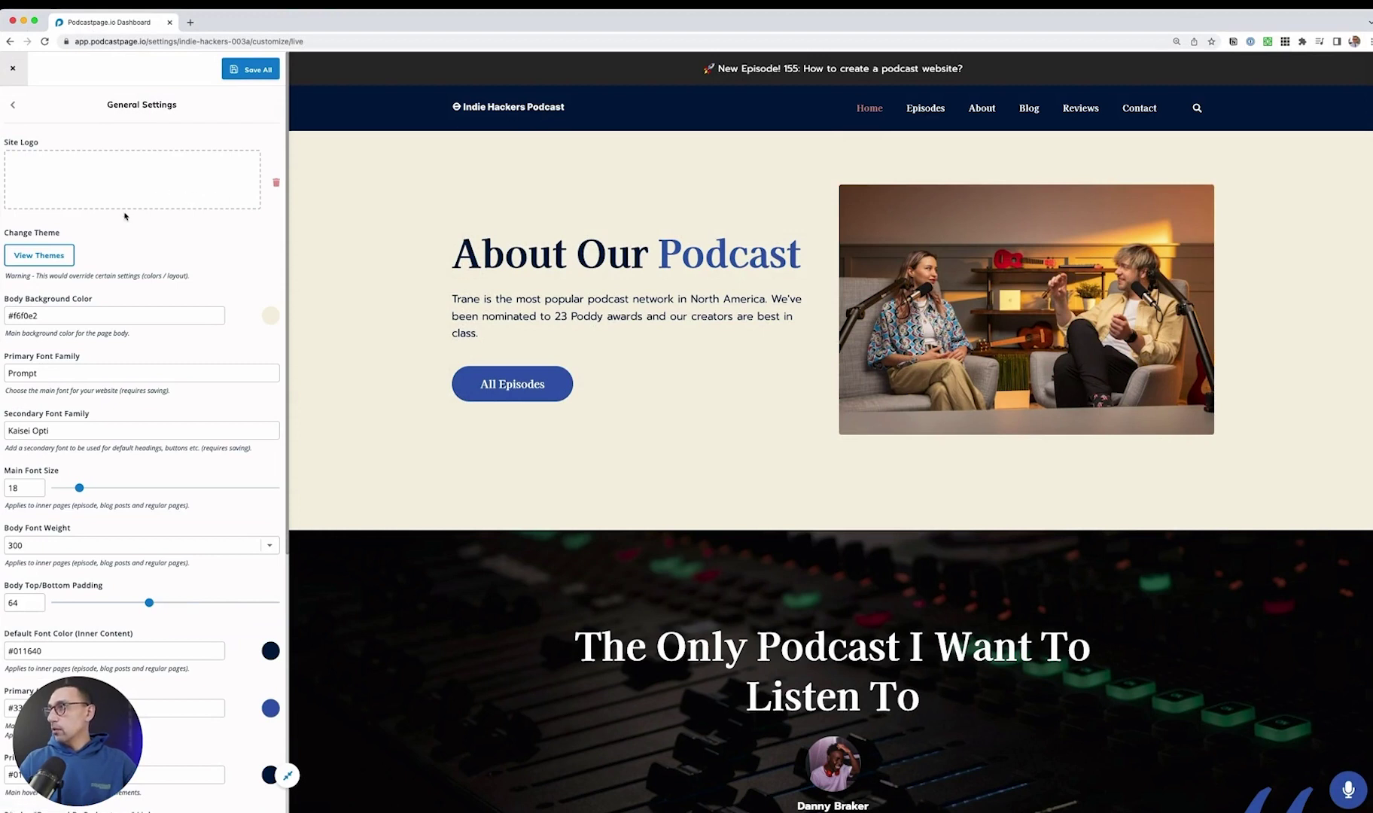
pyautogui.scroll(-1, 124, 216)
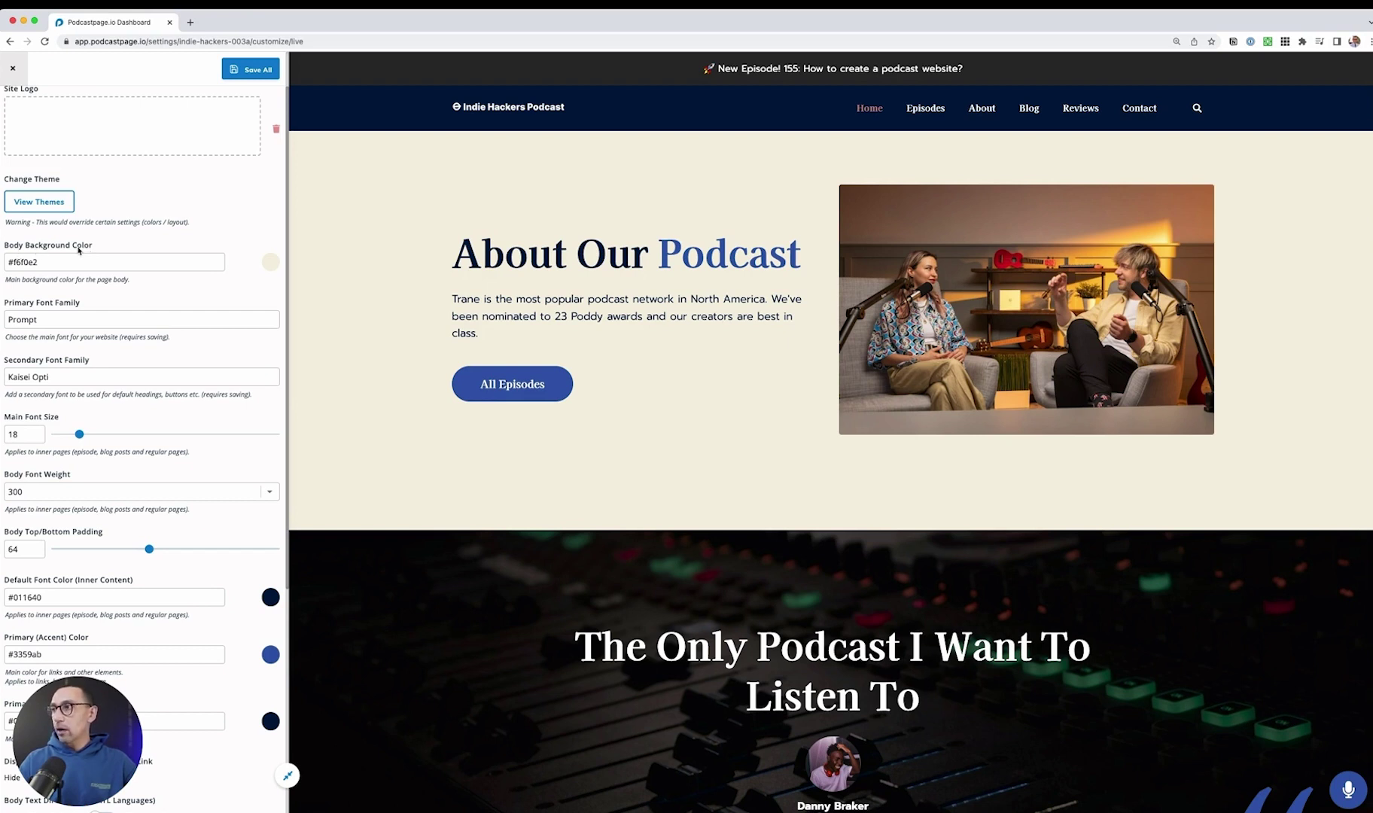
# Change the Body Background Color from cream #f6f0e2 to white #ffffff
pyautogui.click(270, 261)
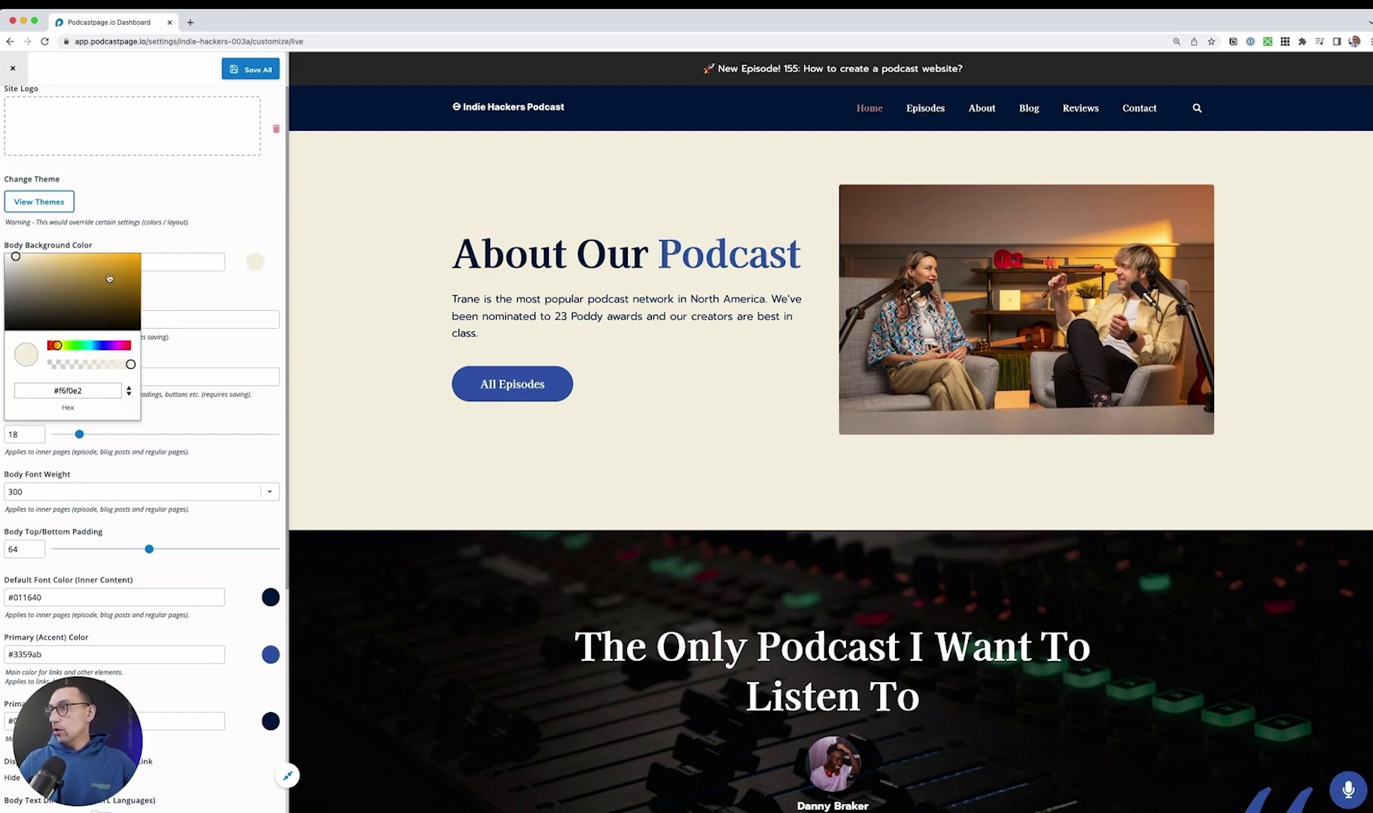
pyautogui.moveTo(109, 277); pyautogui.dragTo(5, 254)
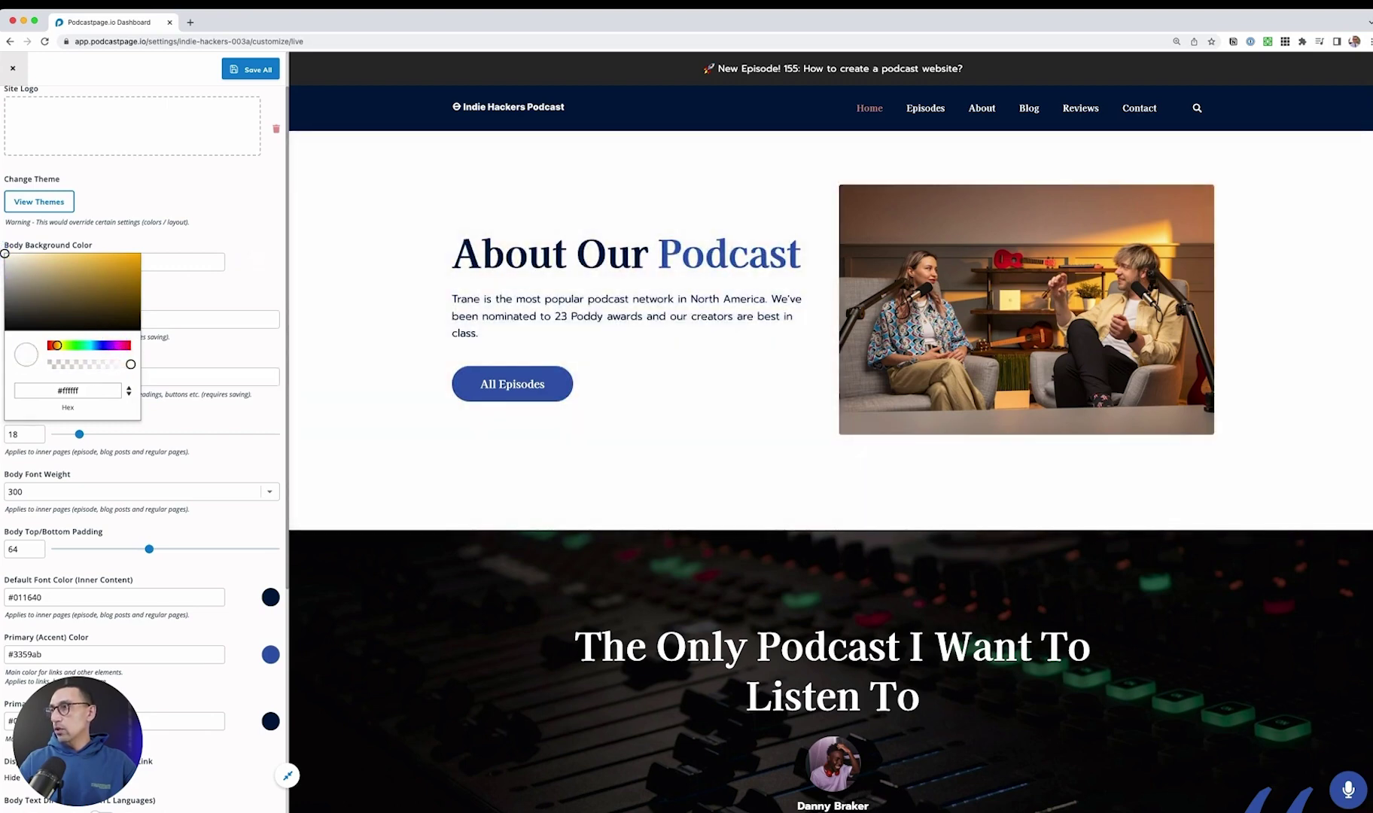
pyautogui.click(211, 243)
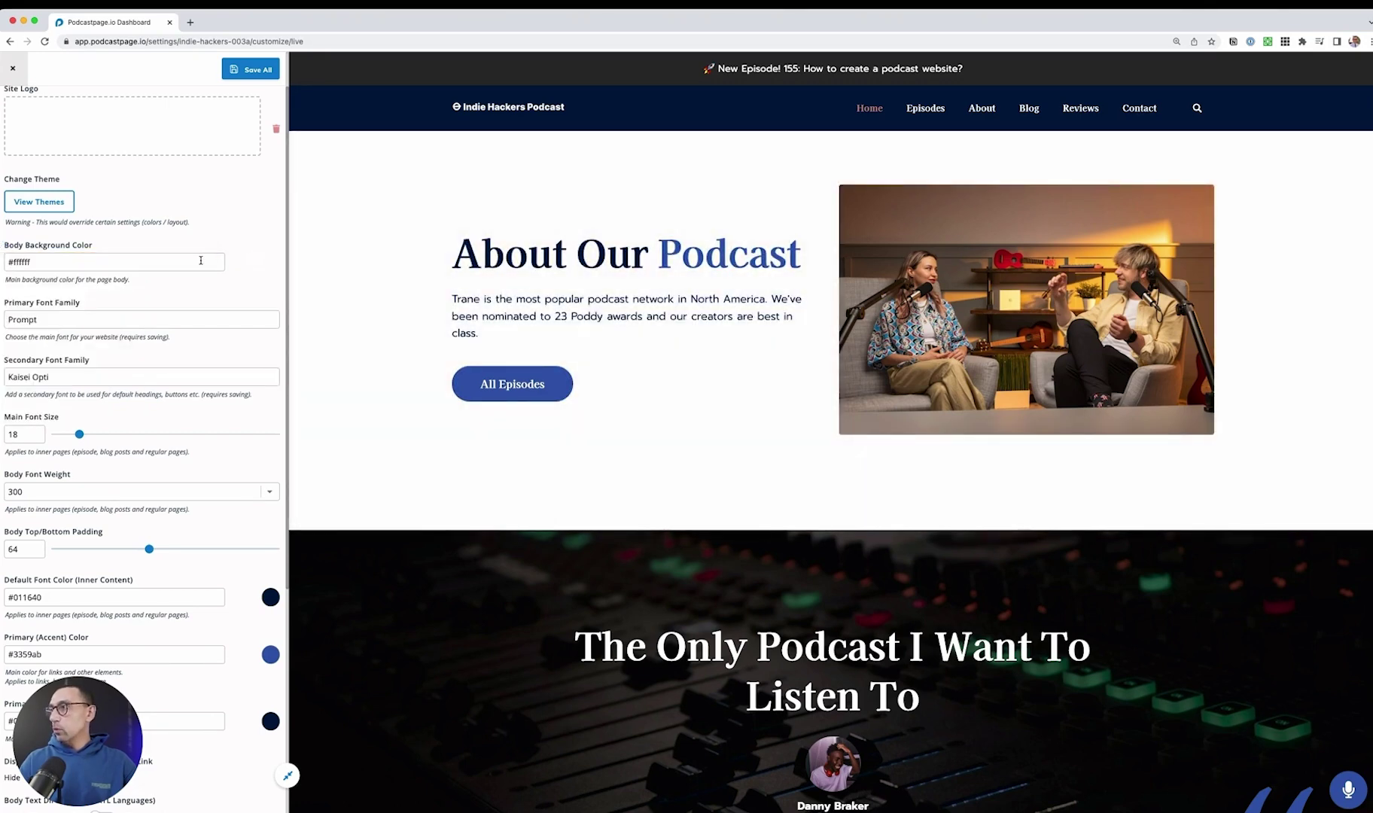
pyautogui.scroll(-2, 201, 260)
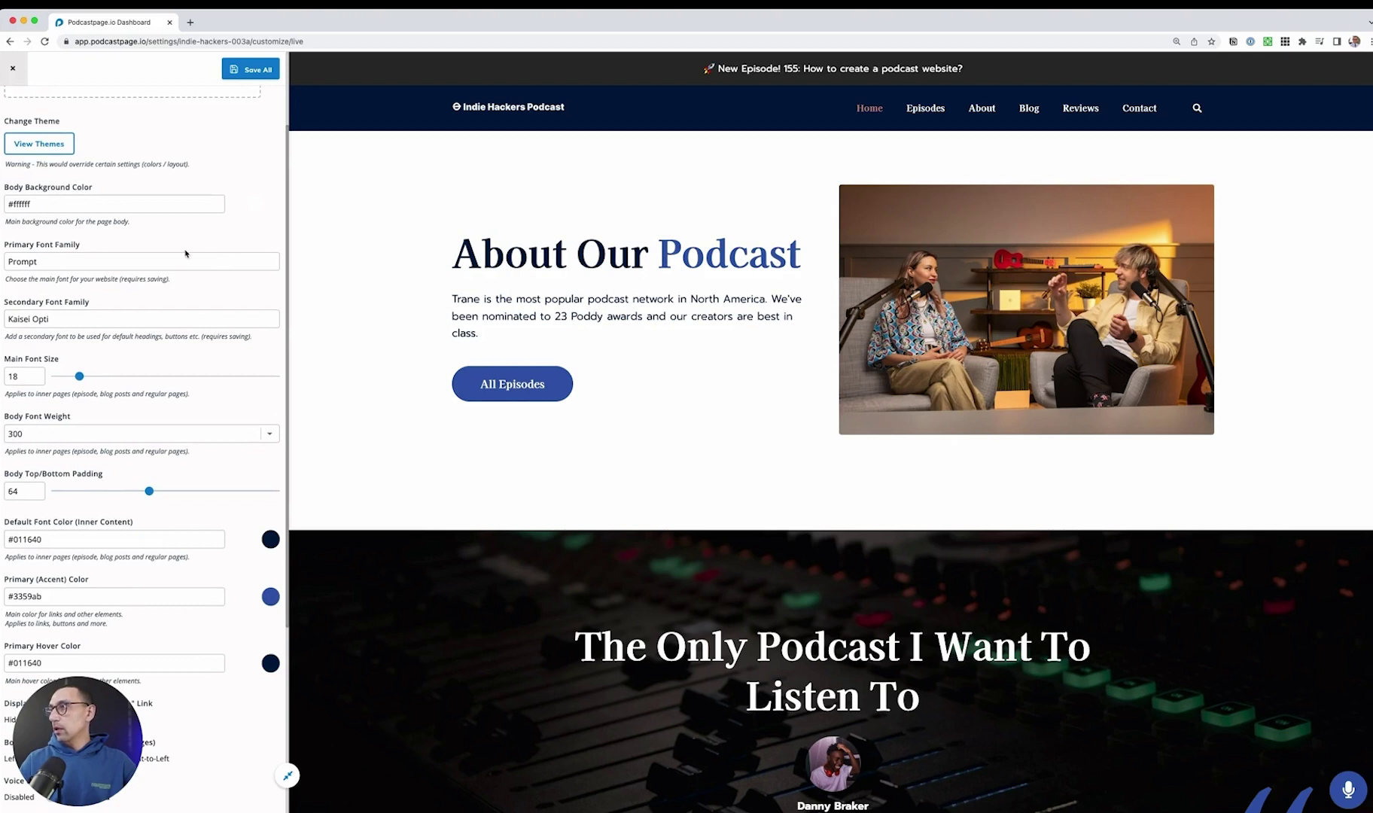
# Choose Open Sans for Primary Font Family and Montserrat for Secondary Font Family
pyautogui.click(62, 258)
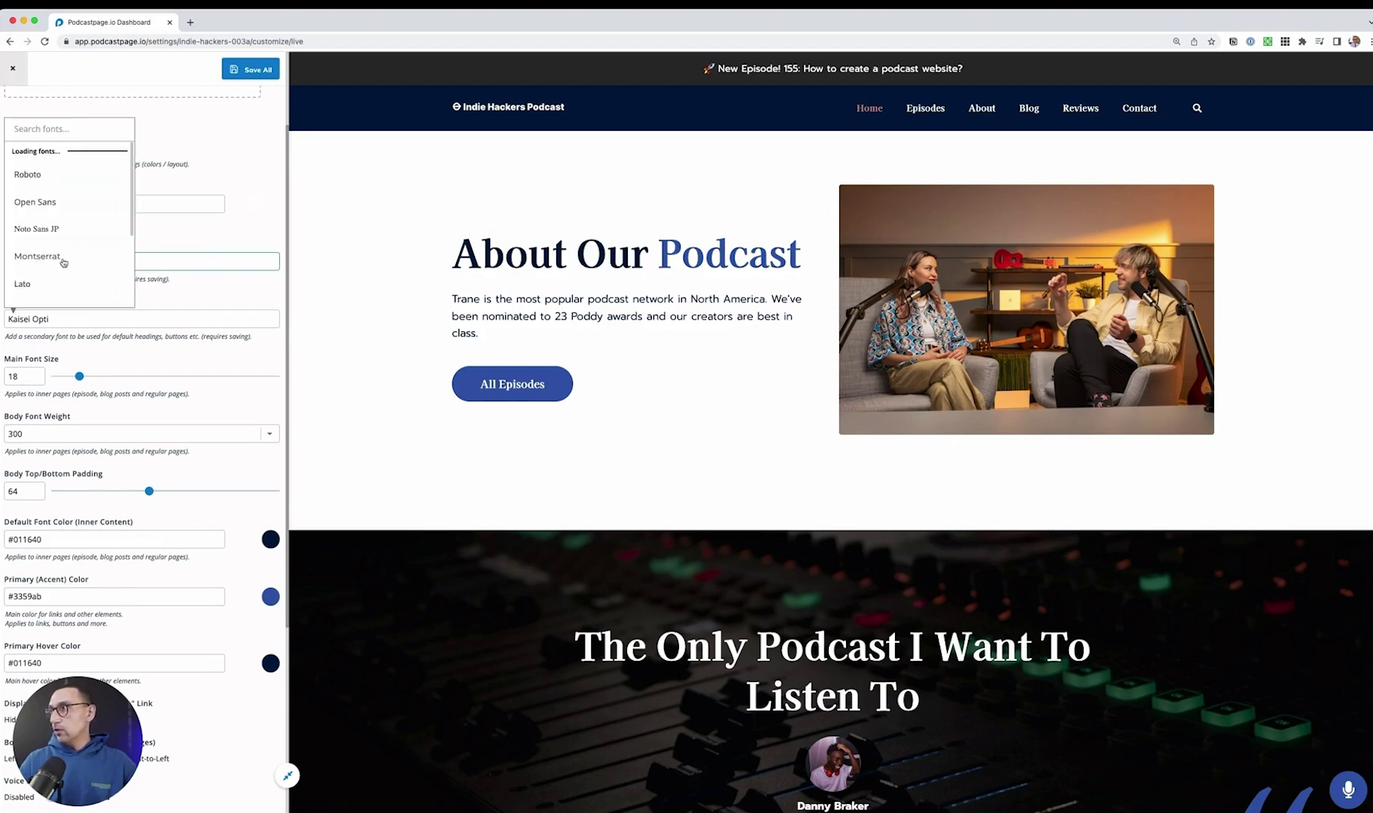
pyautogui.scroll(-5, 67, 243)
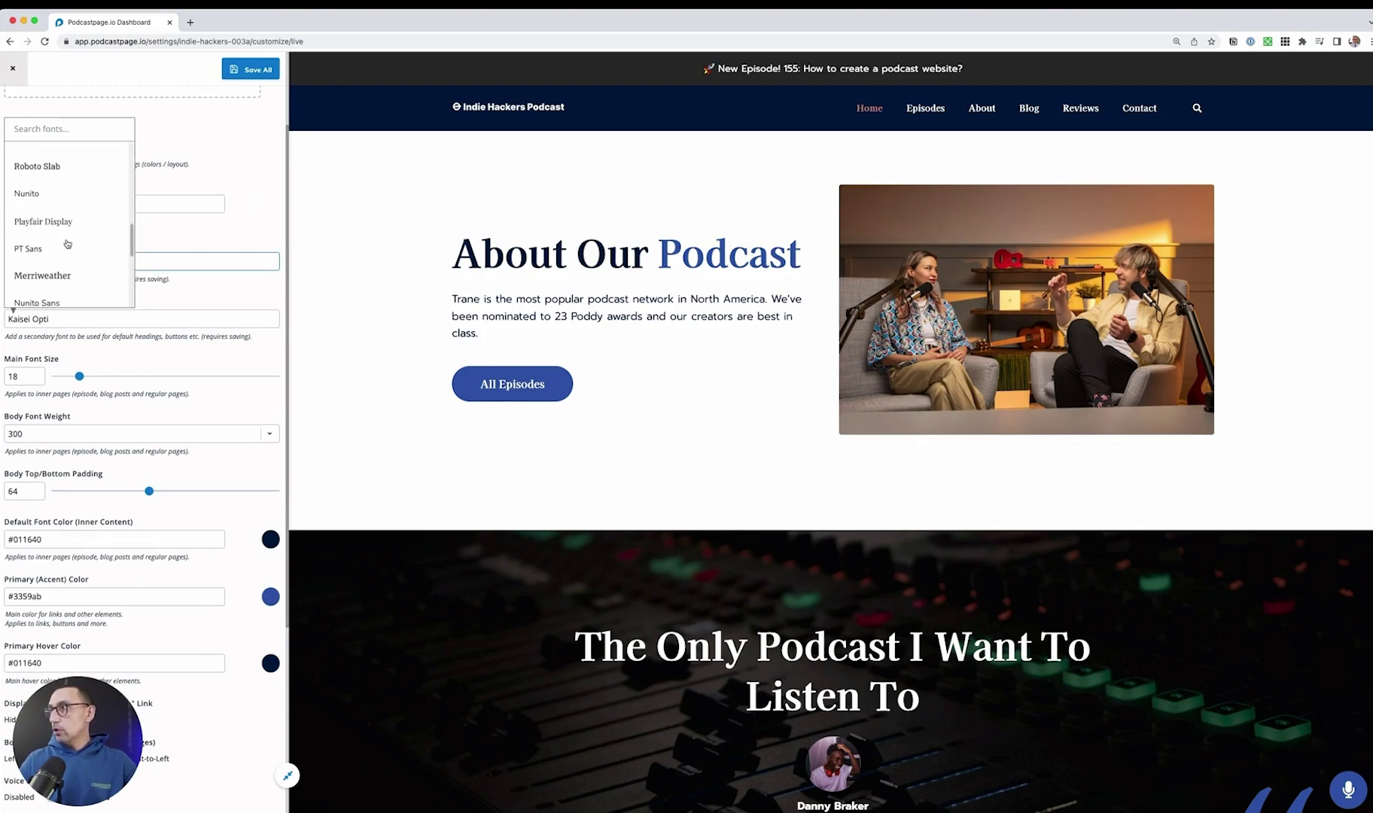
pyautogui.scroll(5, 66, 226)
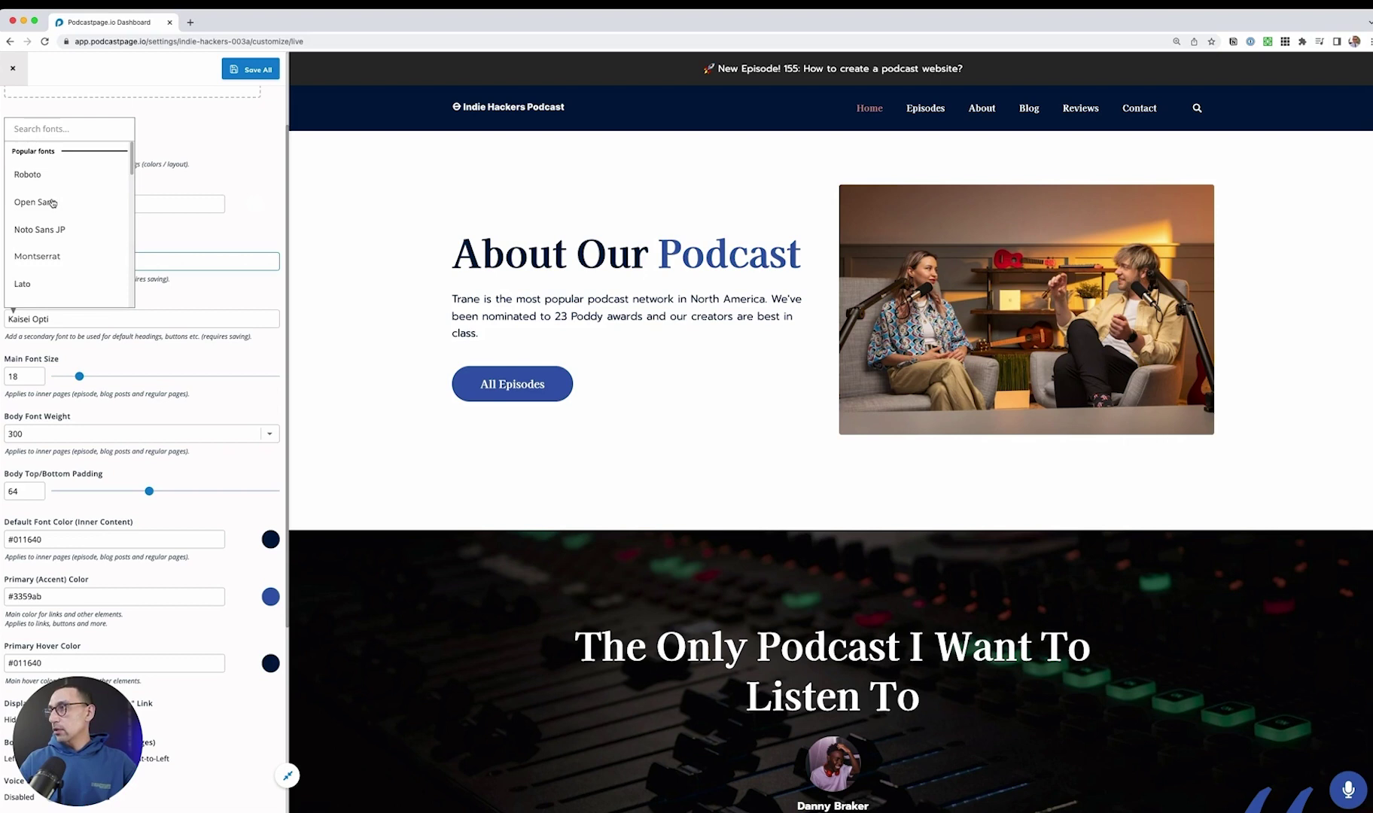
pyautogui.click(50, 202)
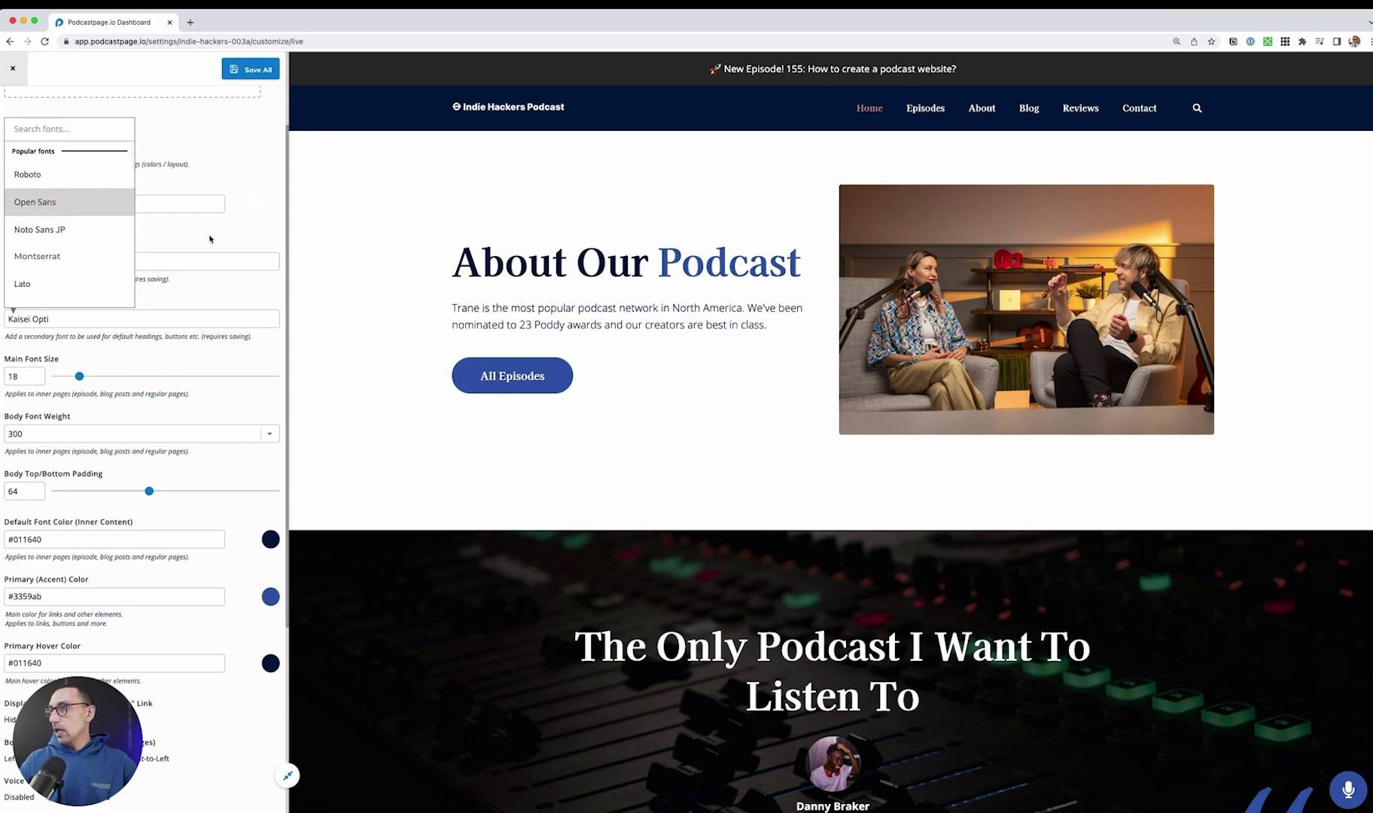
pyautogui.click(103, 318)
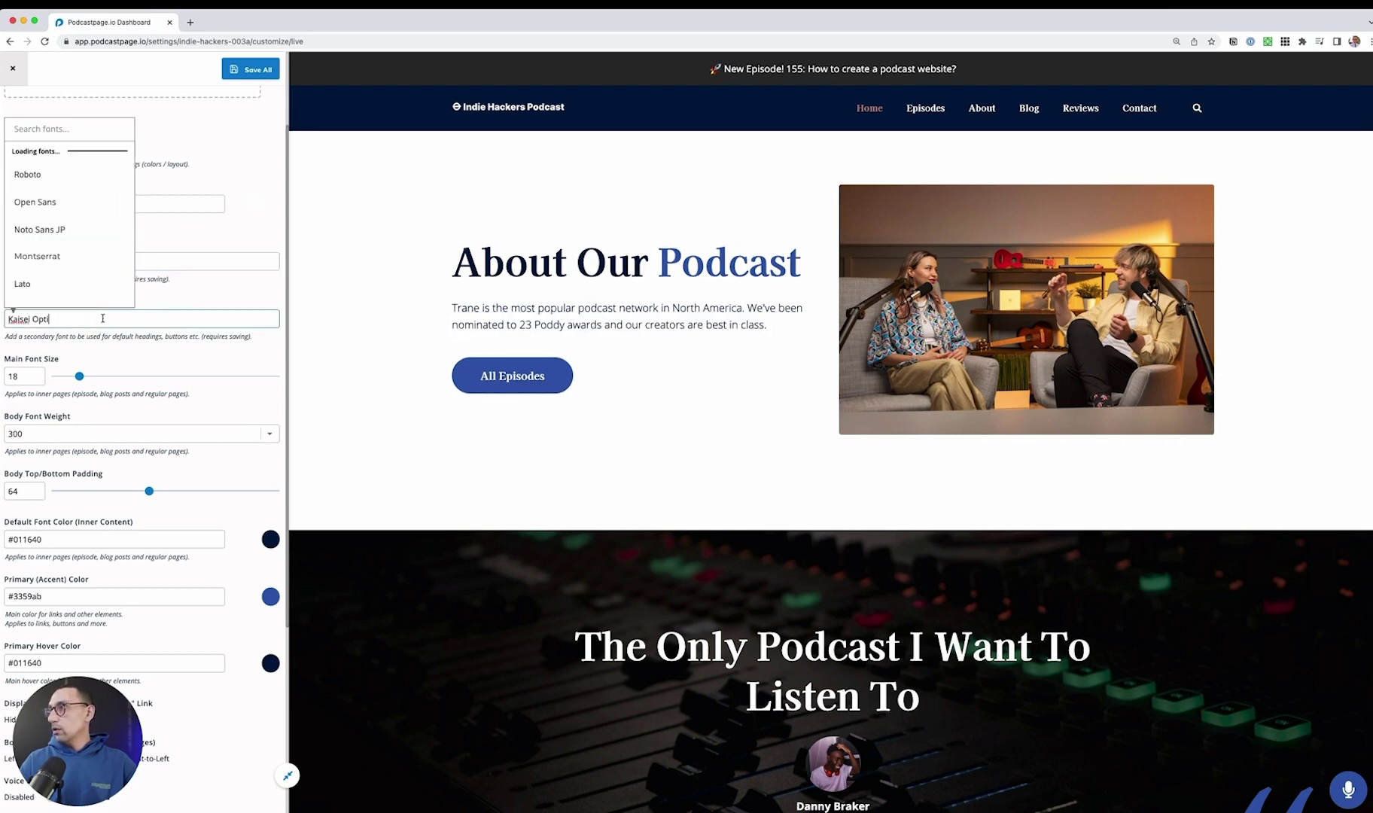
pyautogui.click(58, 257)
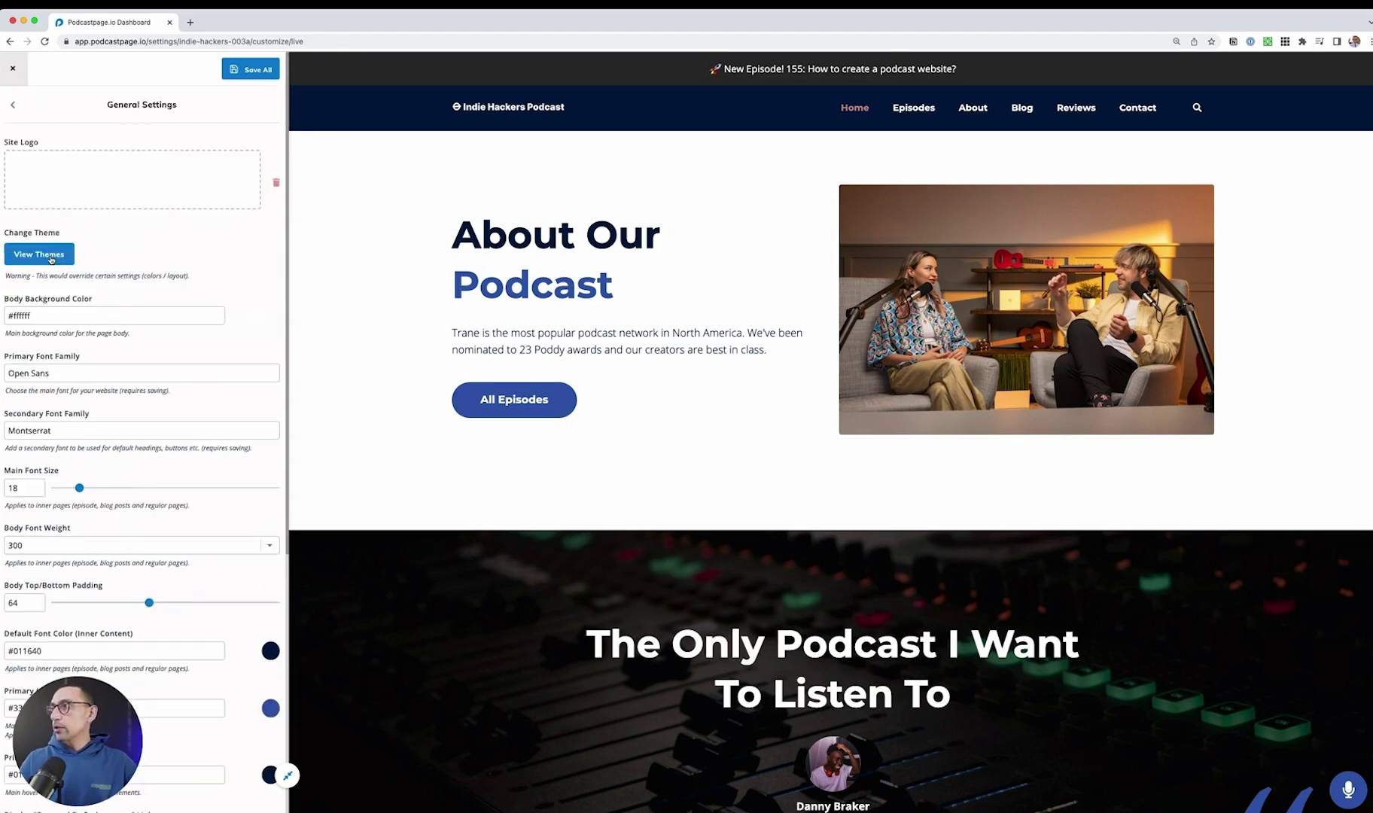
pyautogui.scroll(5, 236, 337)
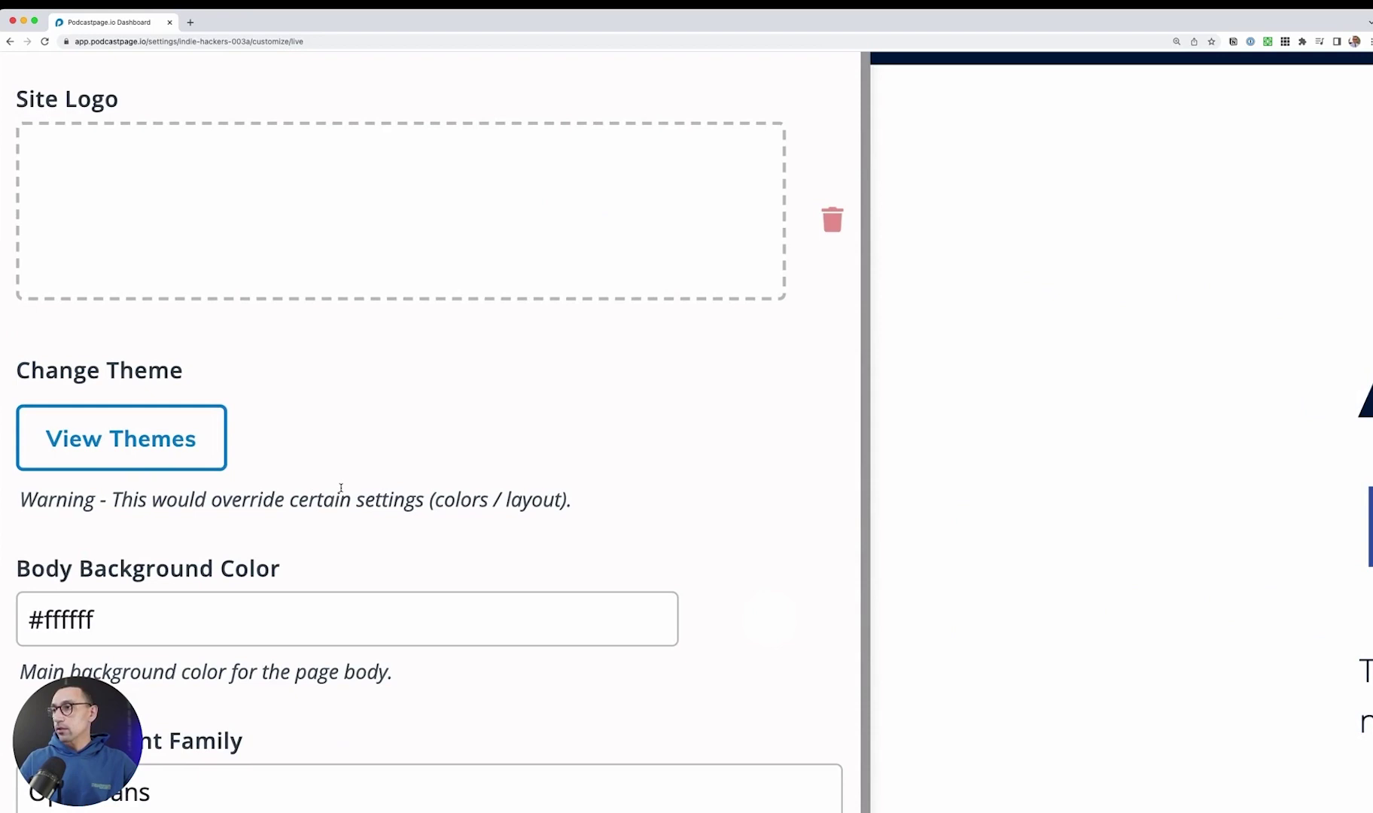
pyautogui.scroll(-5, 341, 488)
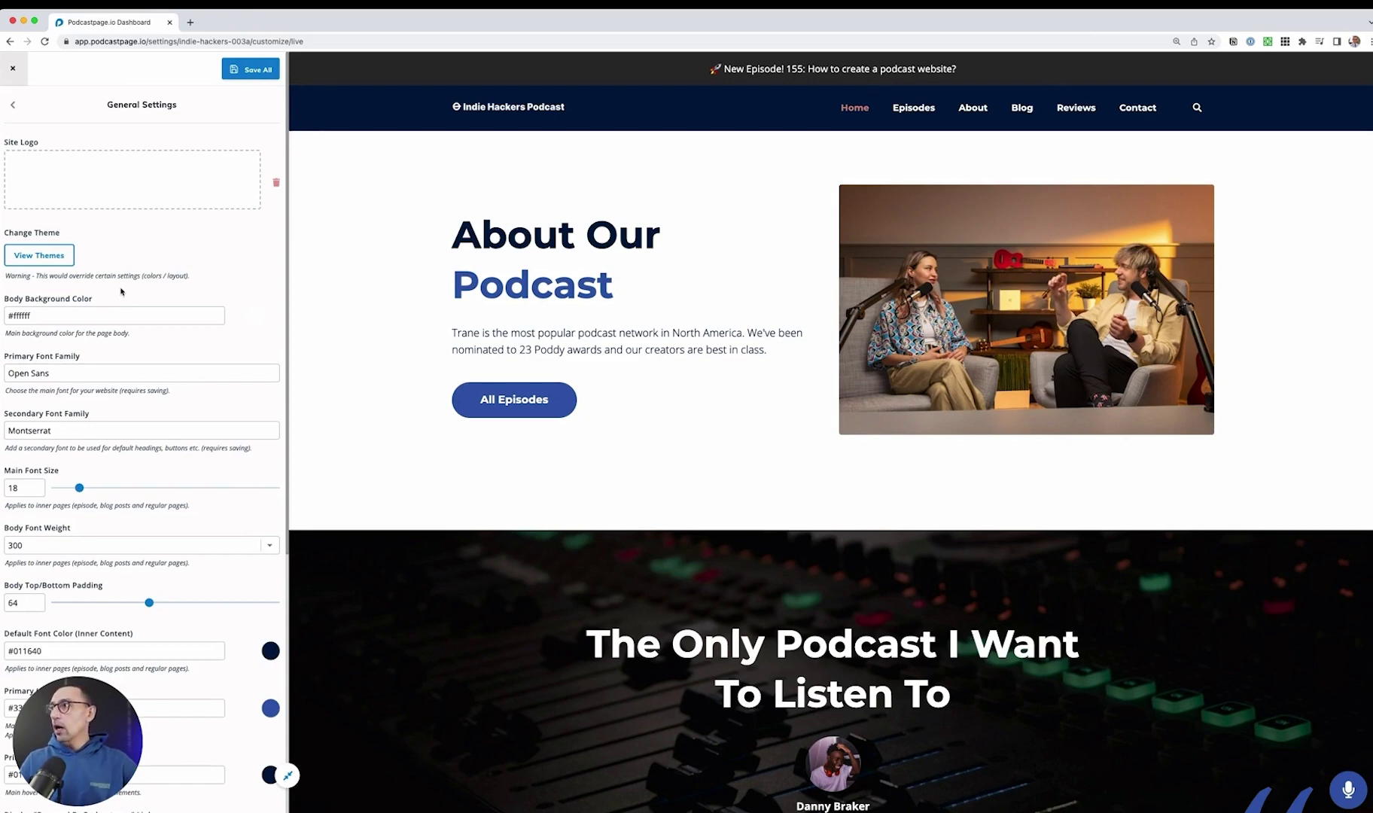
# Browse the Dizzy, Monk, Basie, Trane and Ella themes, ending back on Trane
pyautogui.click(37, 255)
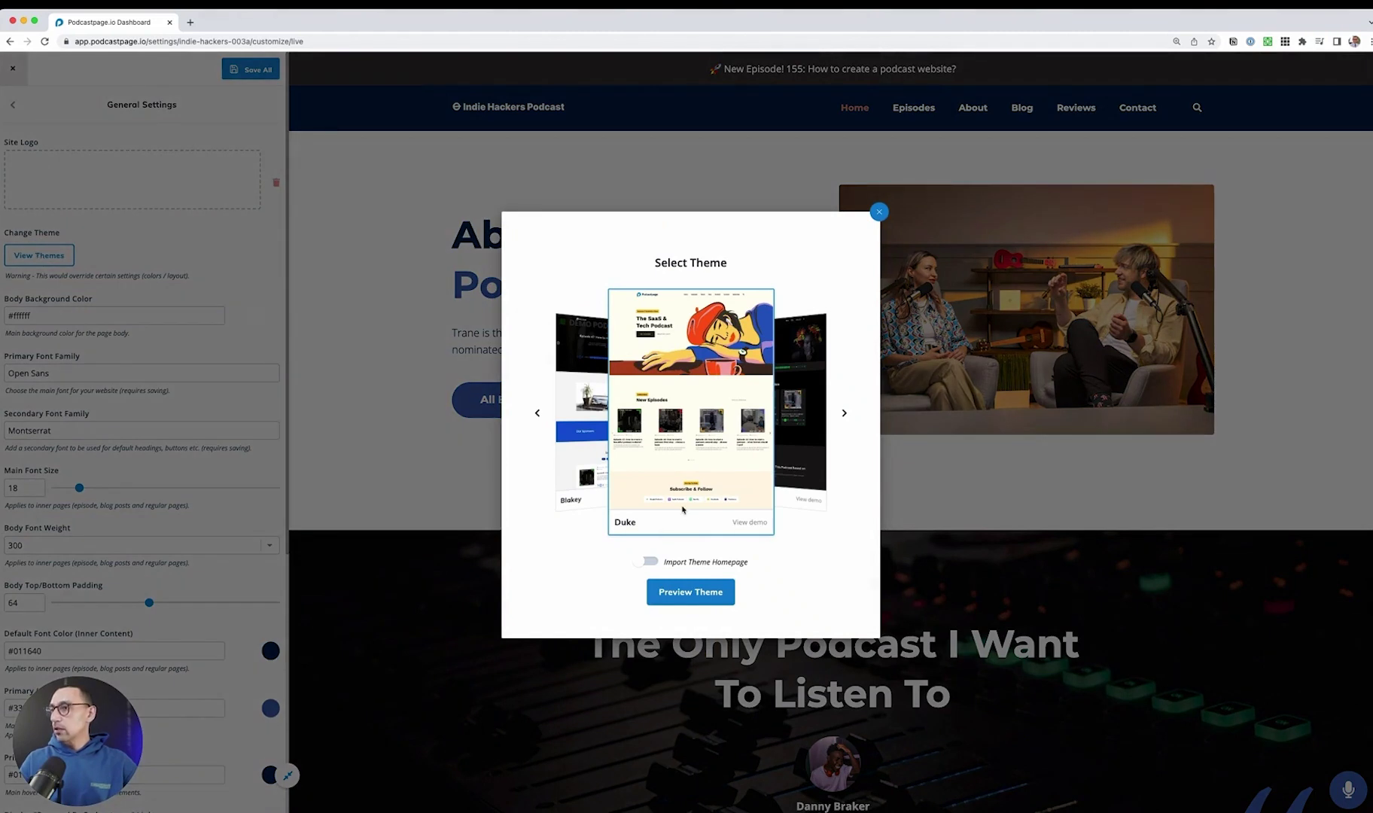
pyautogui.click(843, 412)
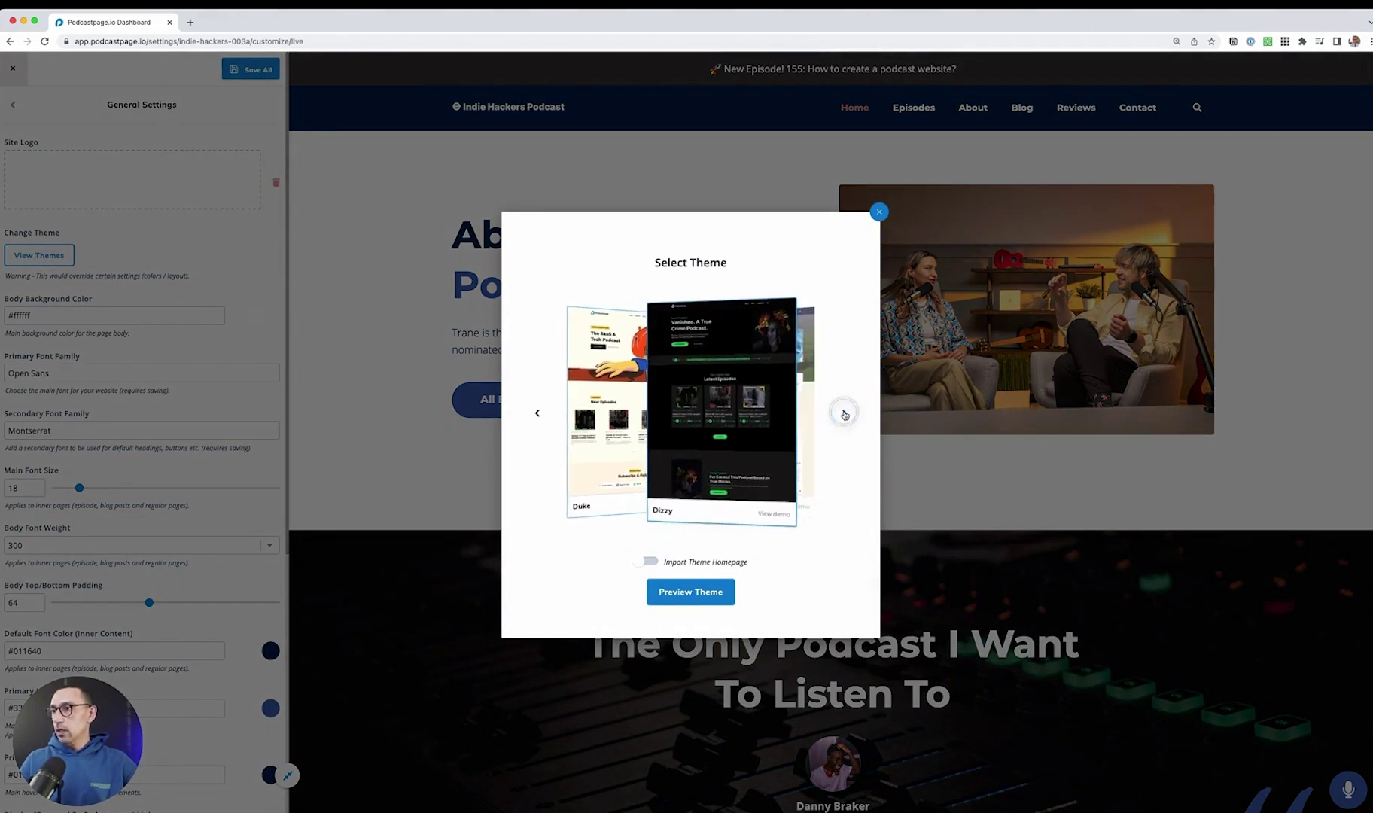
pyautogui.click(844, 413)
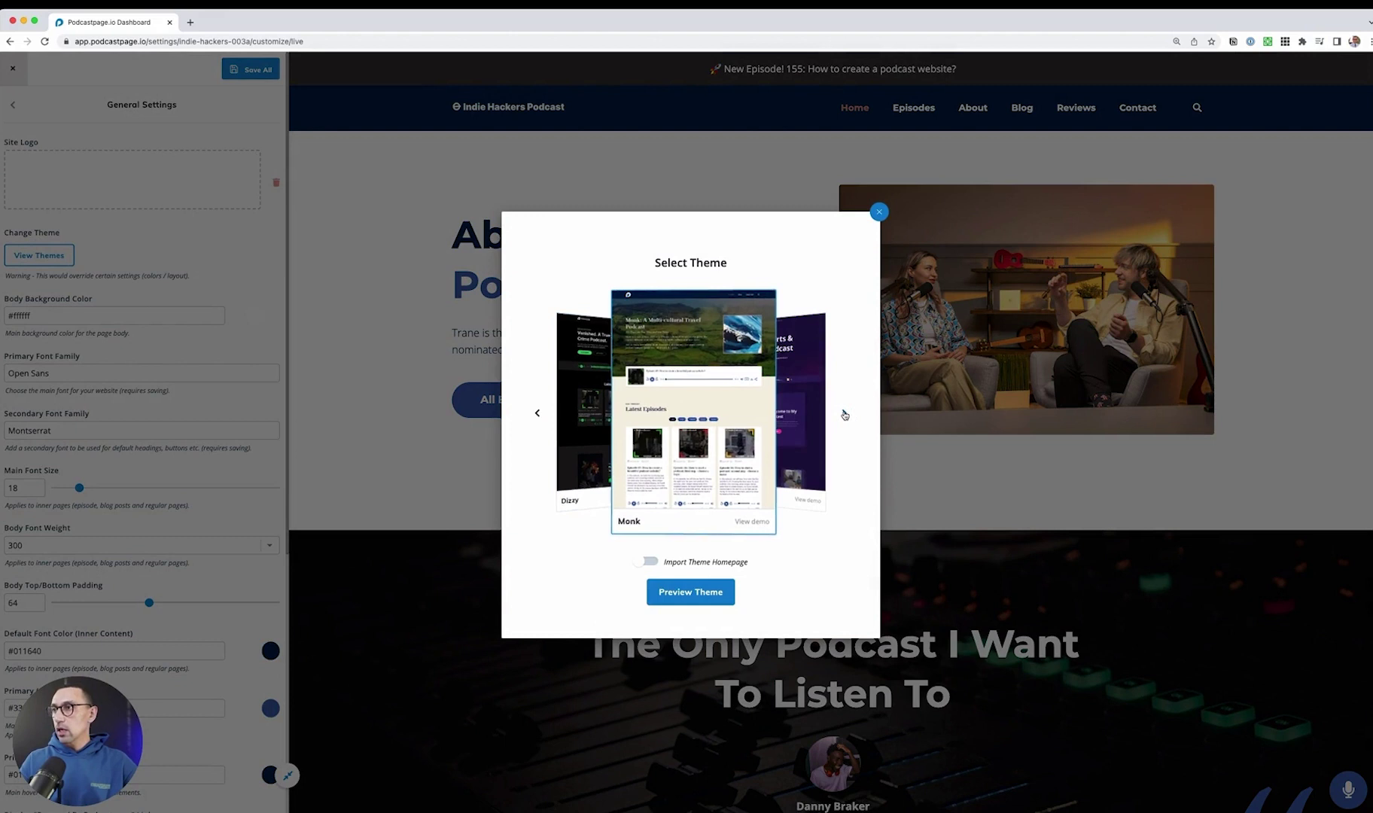
pyautogui.click(844, 413)
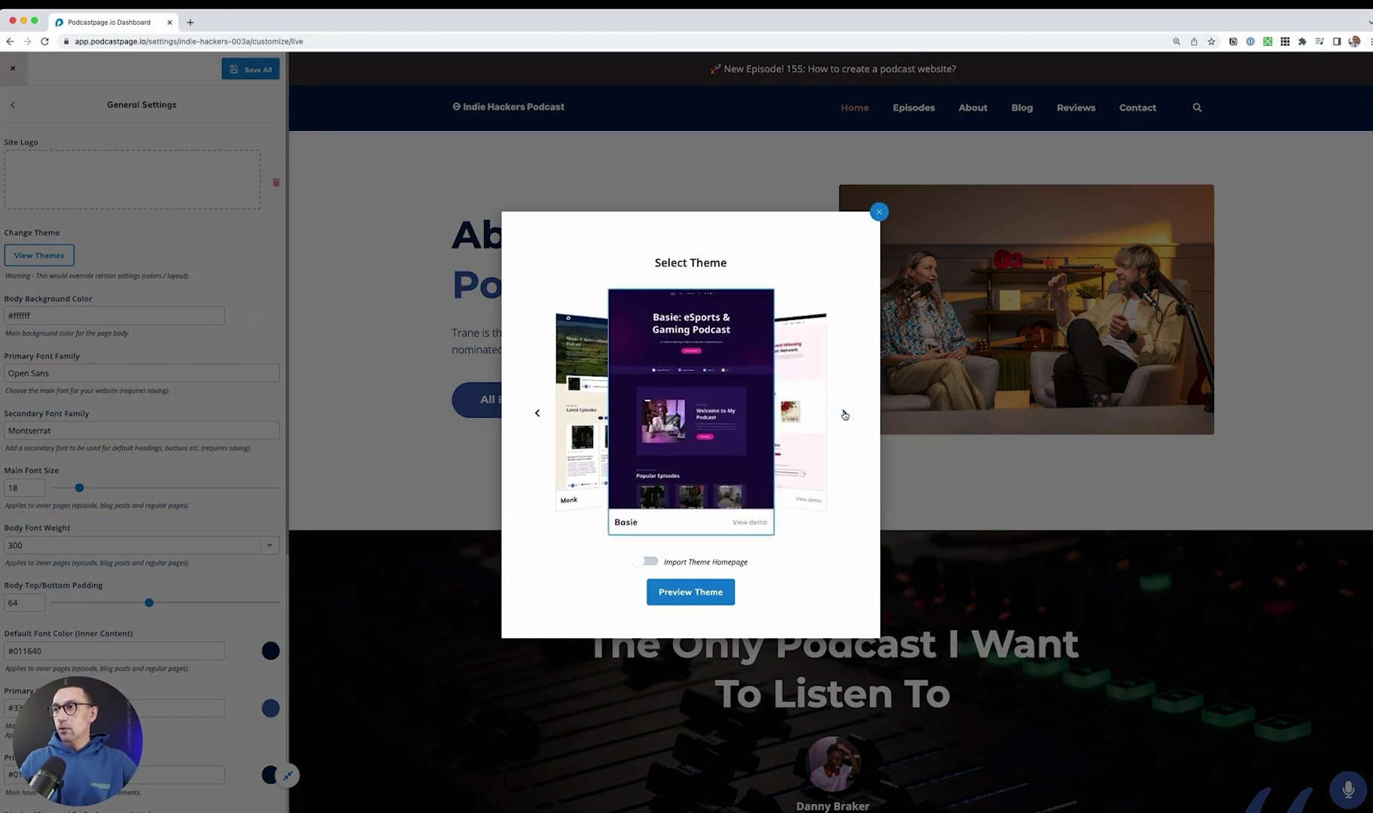
pyautogui.click(844, 413)
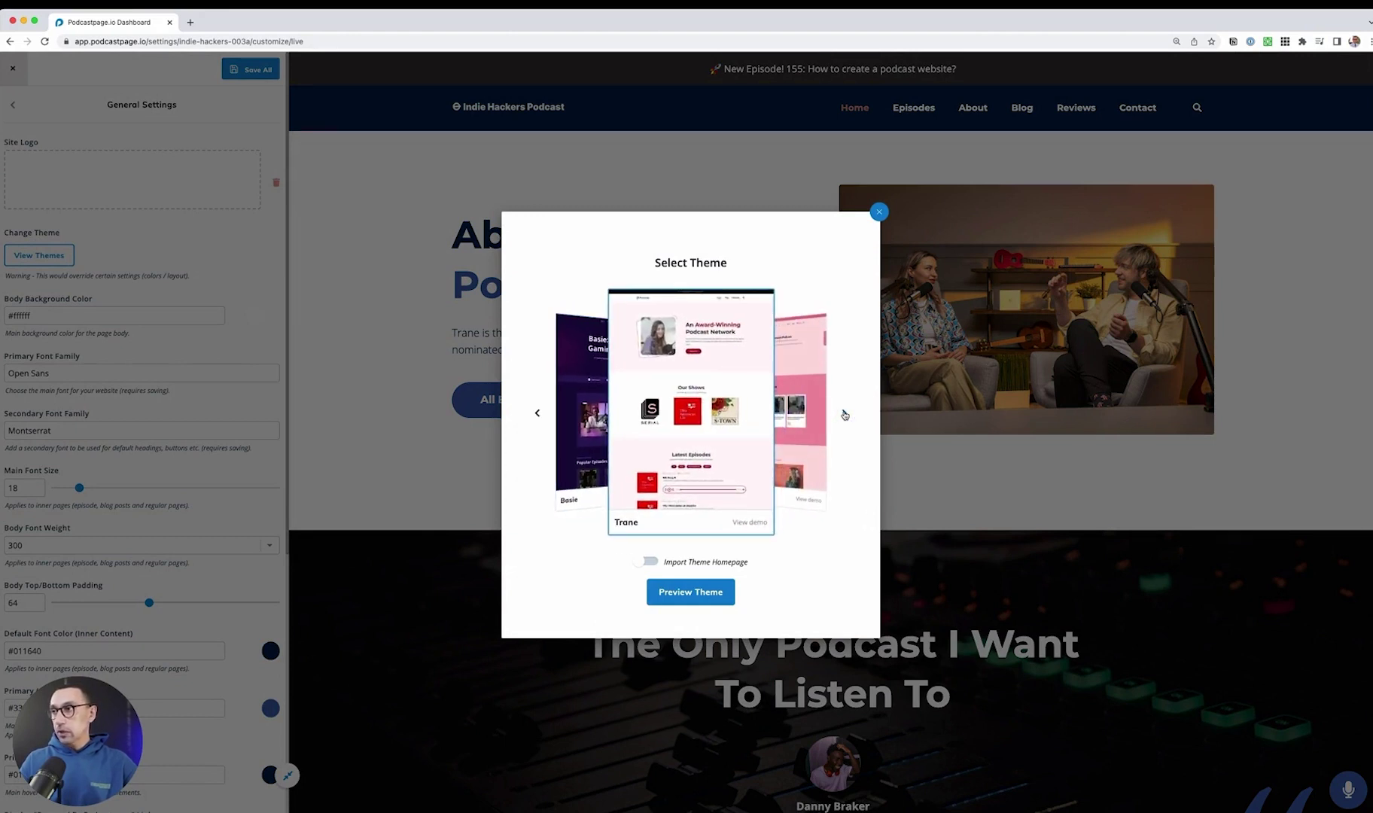
pyautogui.click(843, 414)
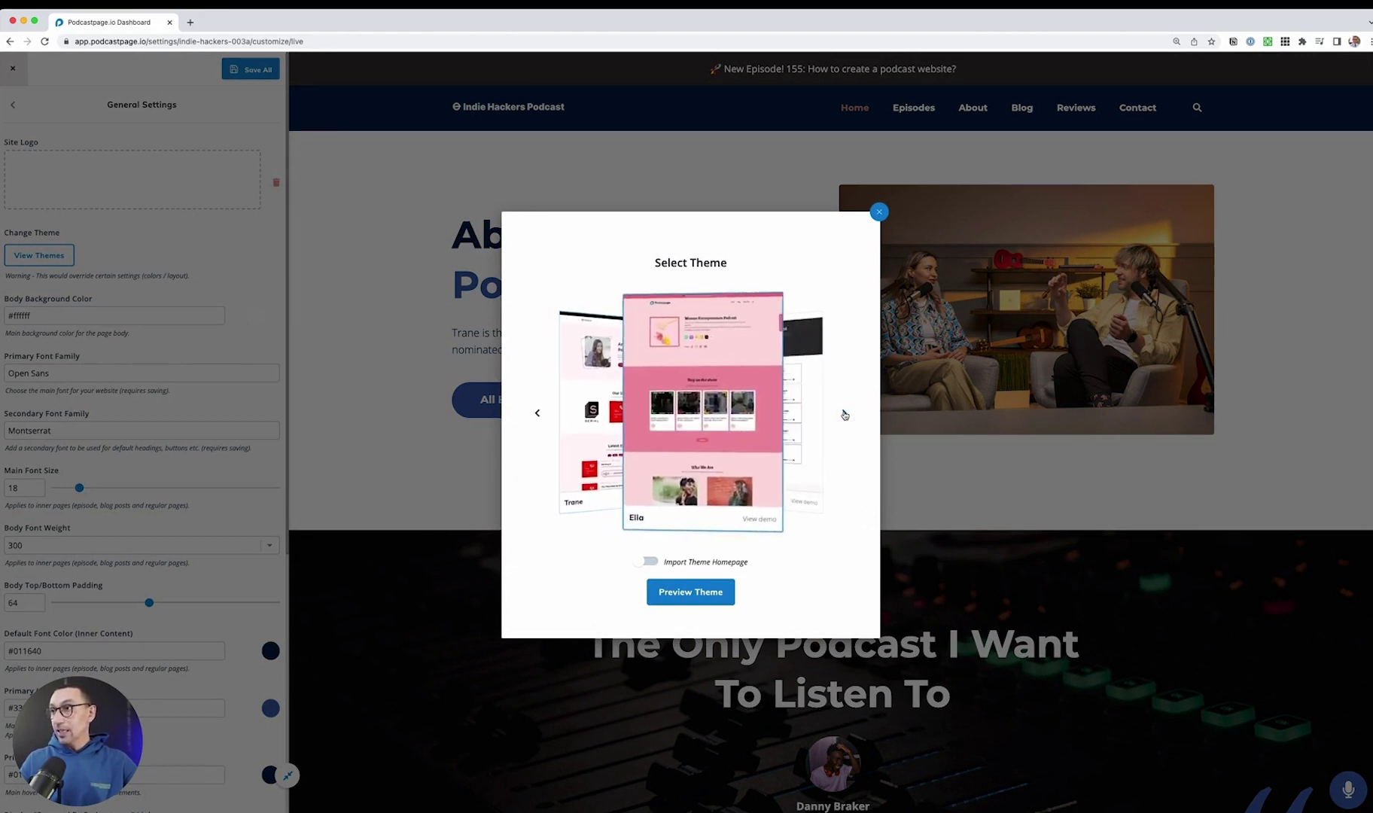
pyautogui.click(537, 412)
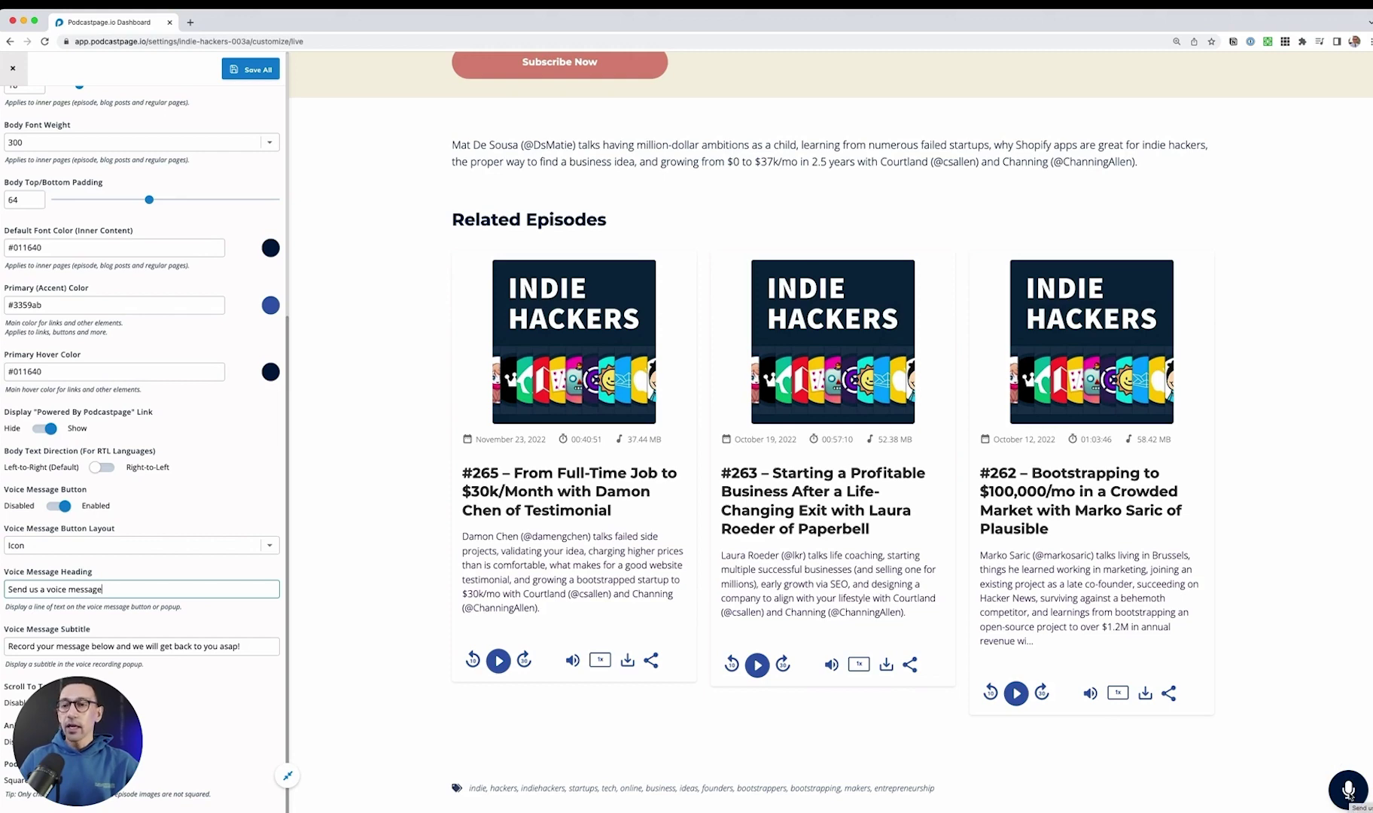
# Open the 'Send us a voice message' Start Recording popup in the preview
pyautogui.click(1347, 790)
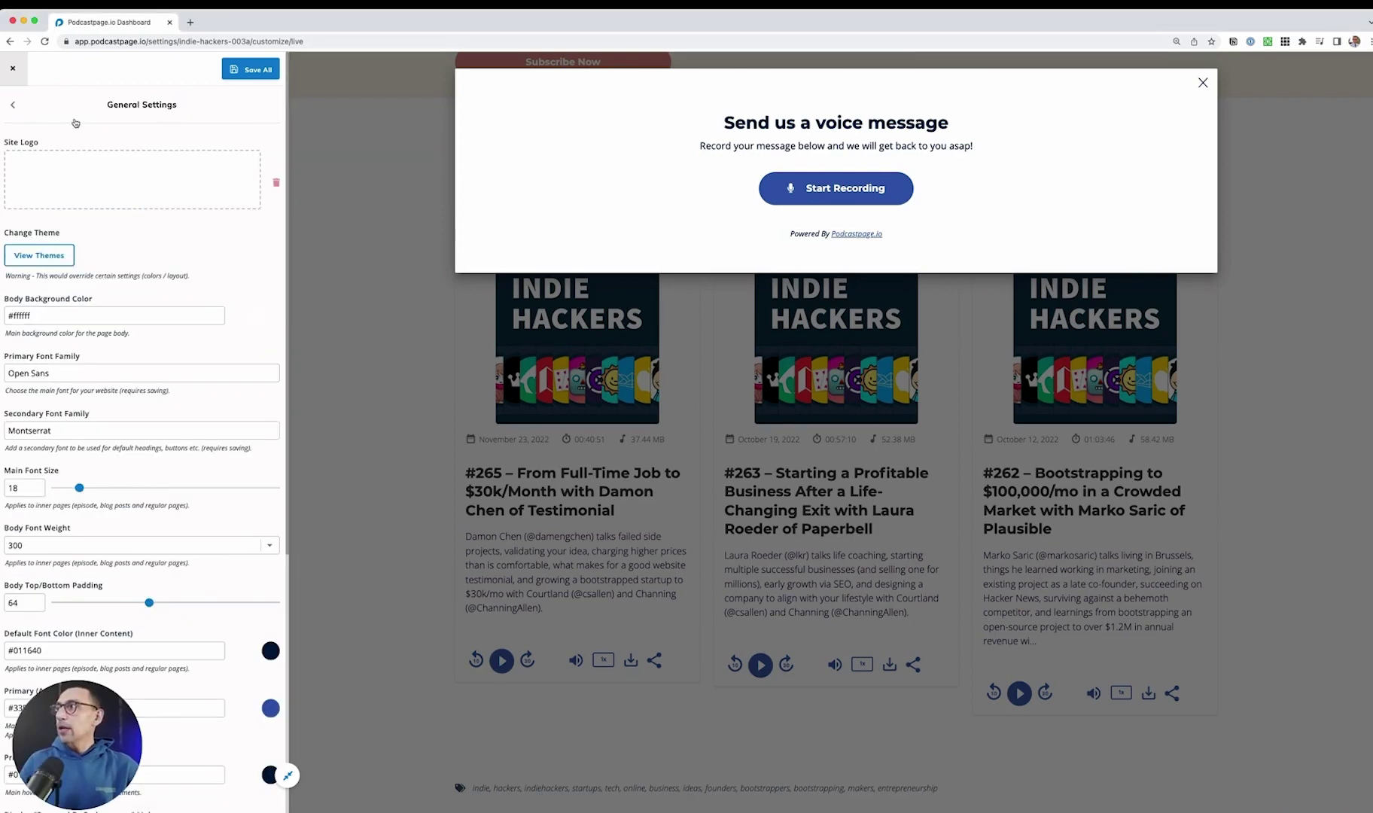
# Return to the main list of customizer settings
pyautogui.click(11, 107)
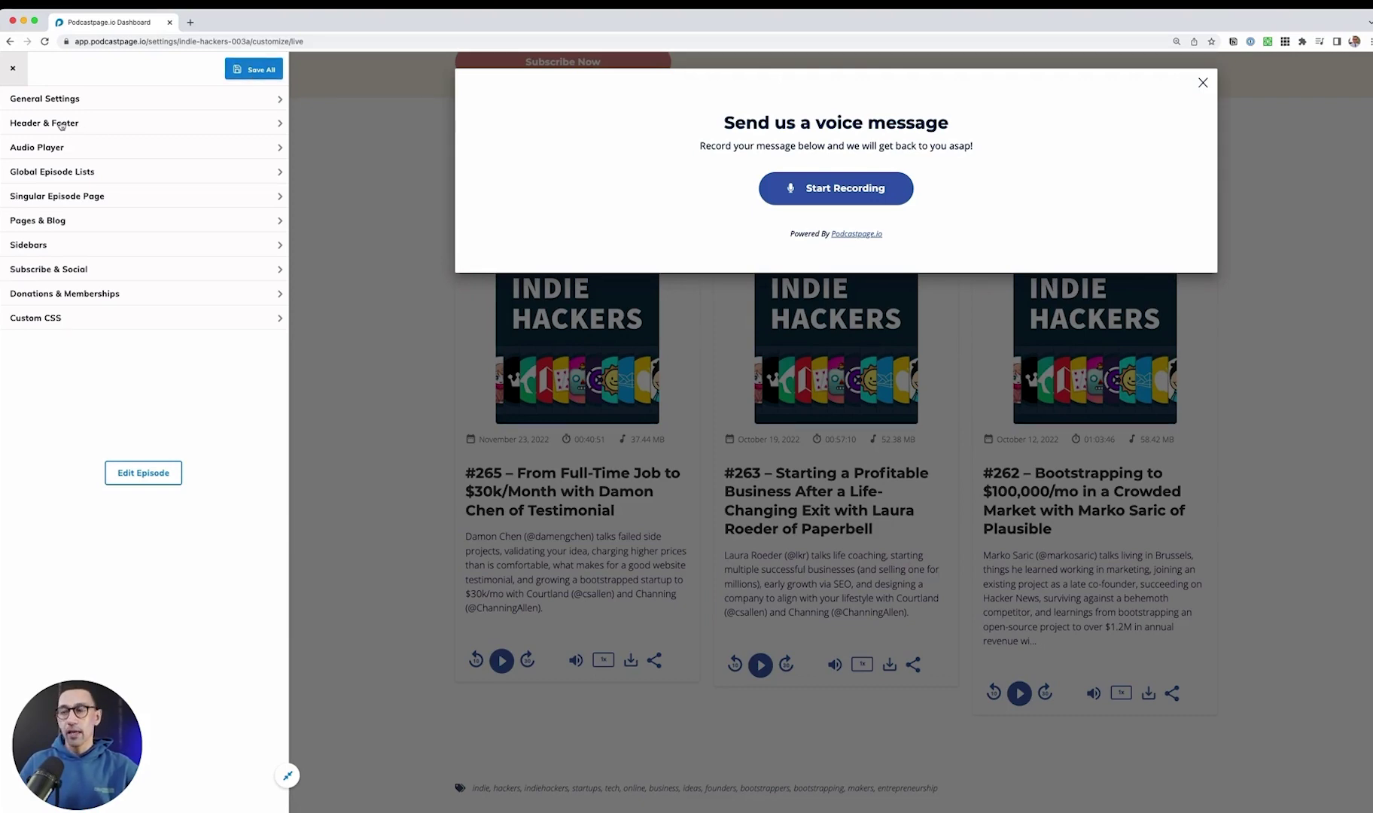
# Set Sticky Header to Sticky/Fixed under Header & Footer > Header Layout
pyautogui.click(62, 125)
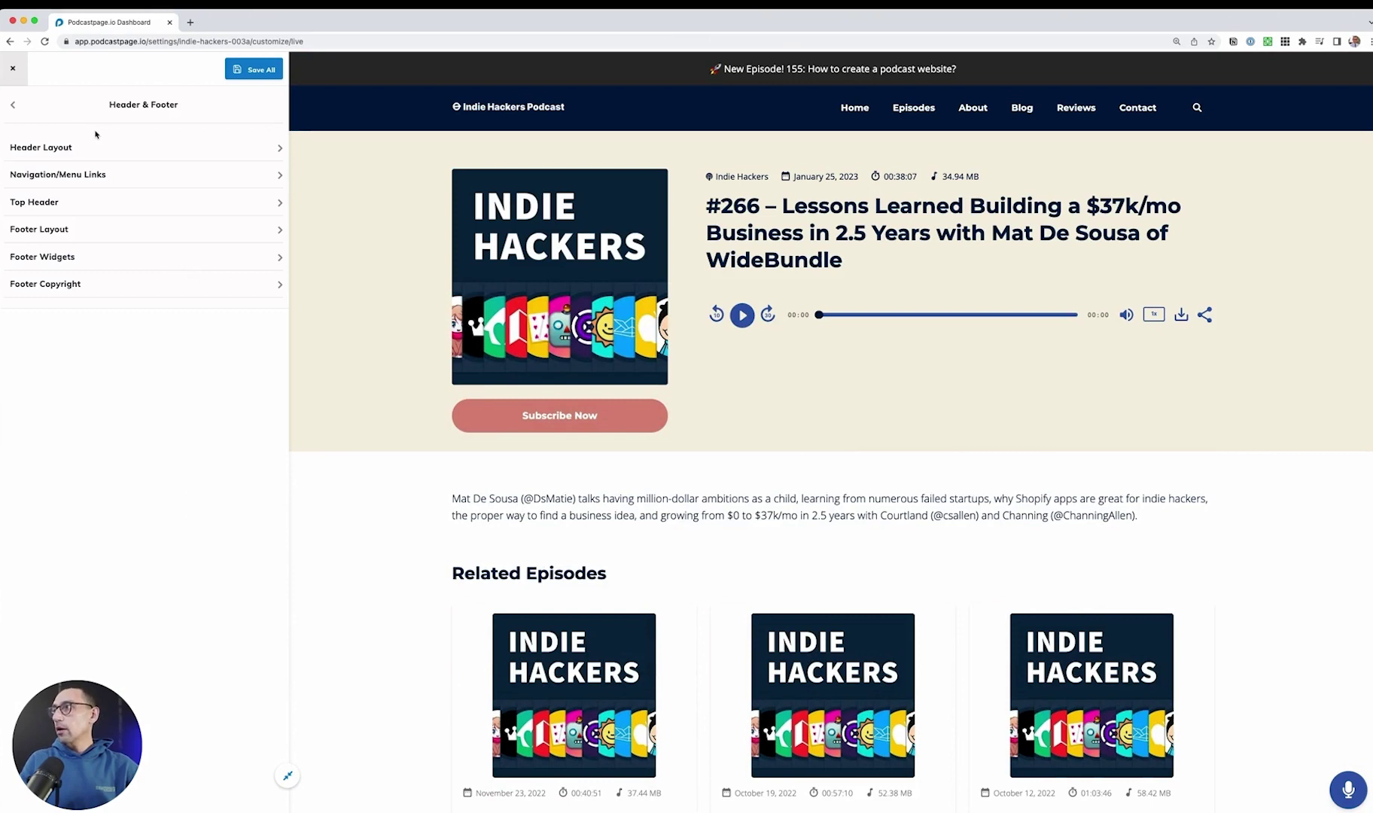
pyautogui.click(59, 148)
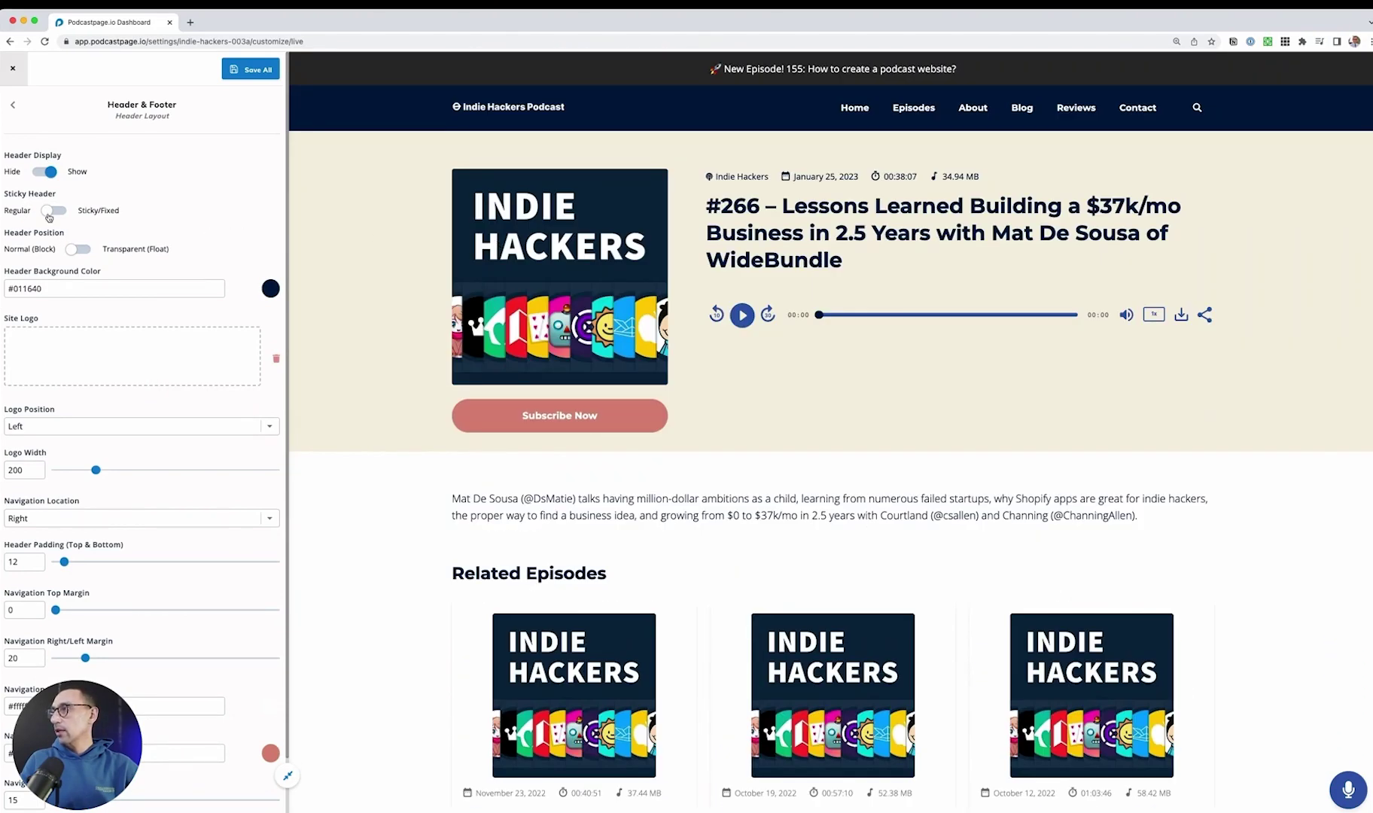
pyautogui.click(49, 215)
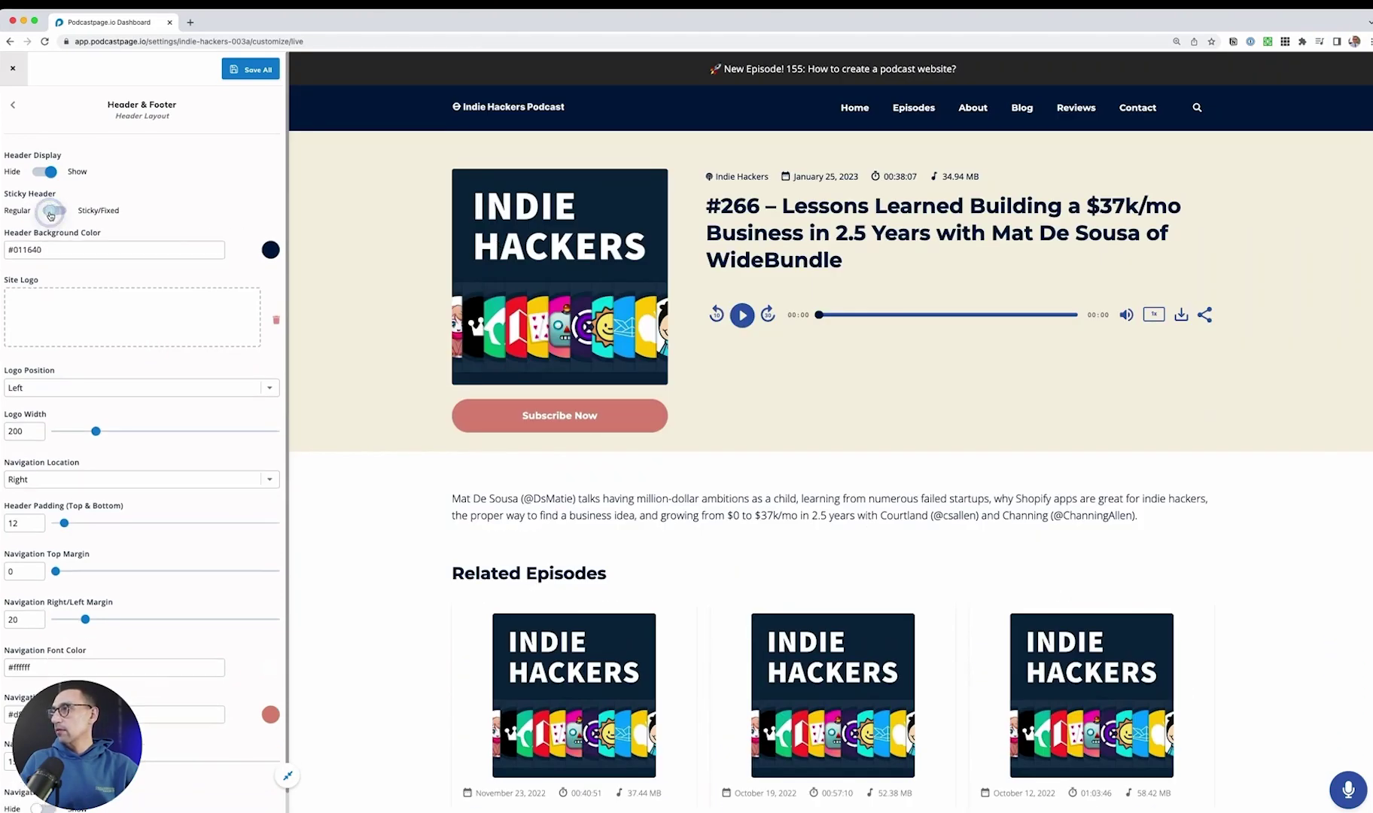
pyautogui.scroll(-3, 383, 321)
pyautogui.scroll(-5, 384, 324)
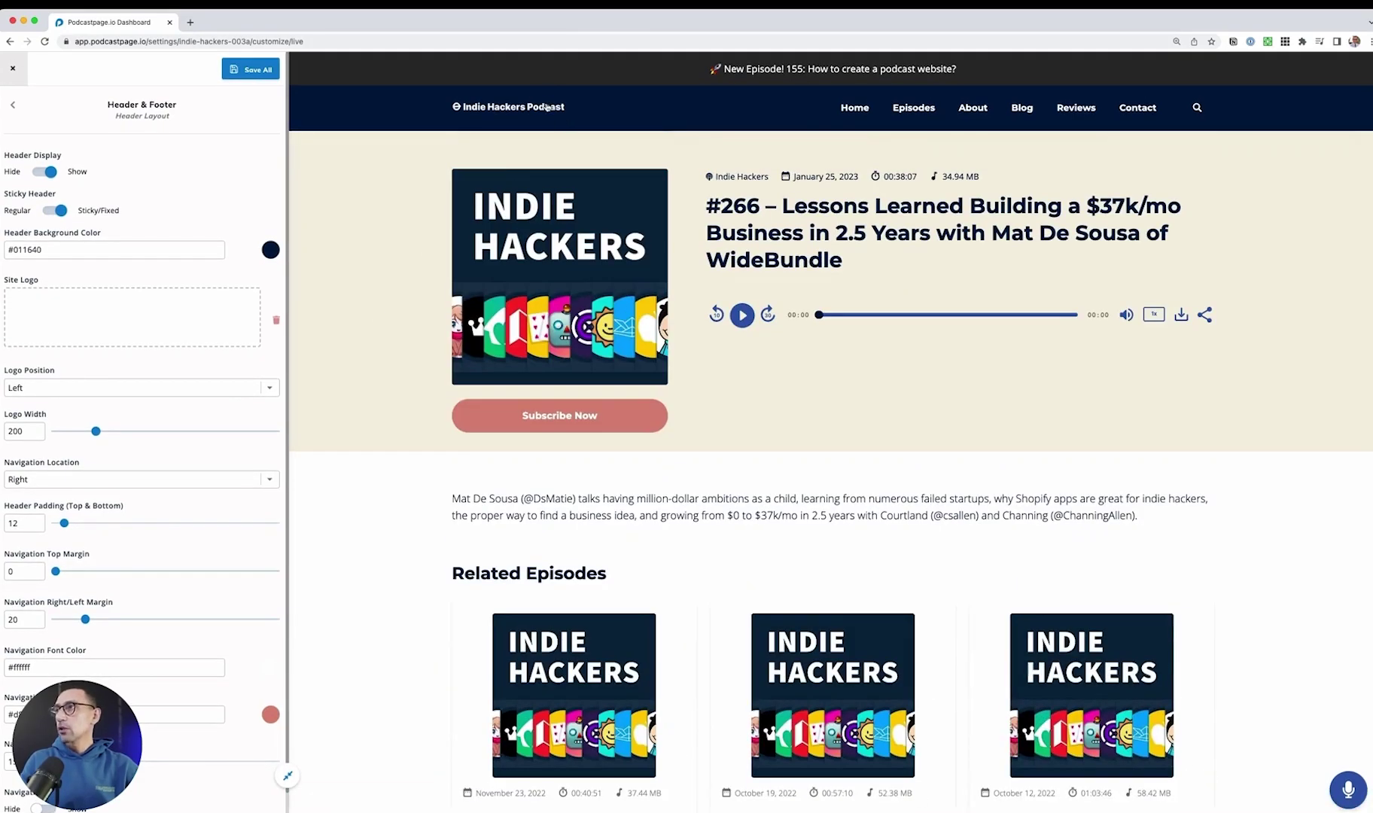
# Load the home page in the preview and scroll to check the pinned header
pyautogui.click(554, 107)
pyautogui.scroll(-5, 406, 445)
pyautogui.scroll(-15, 407, 445)
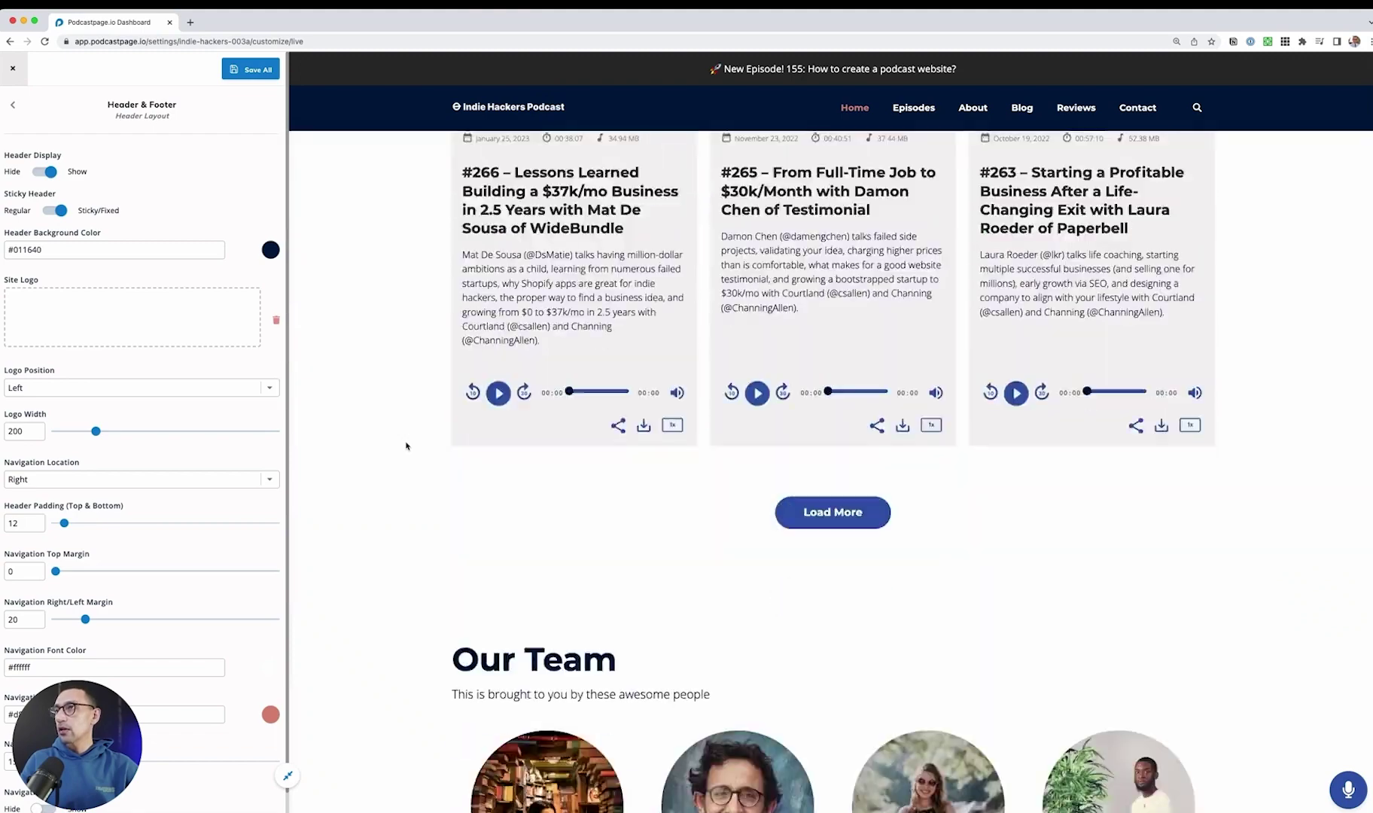
pyautogui.scroll(20, 406, 445)
pyautogui.scroll(5, 406, 444)
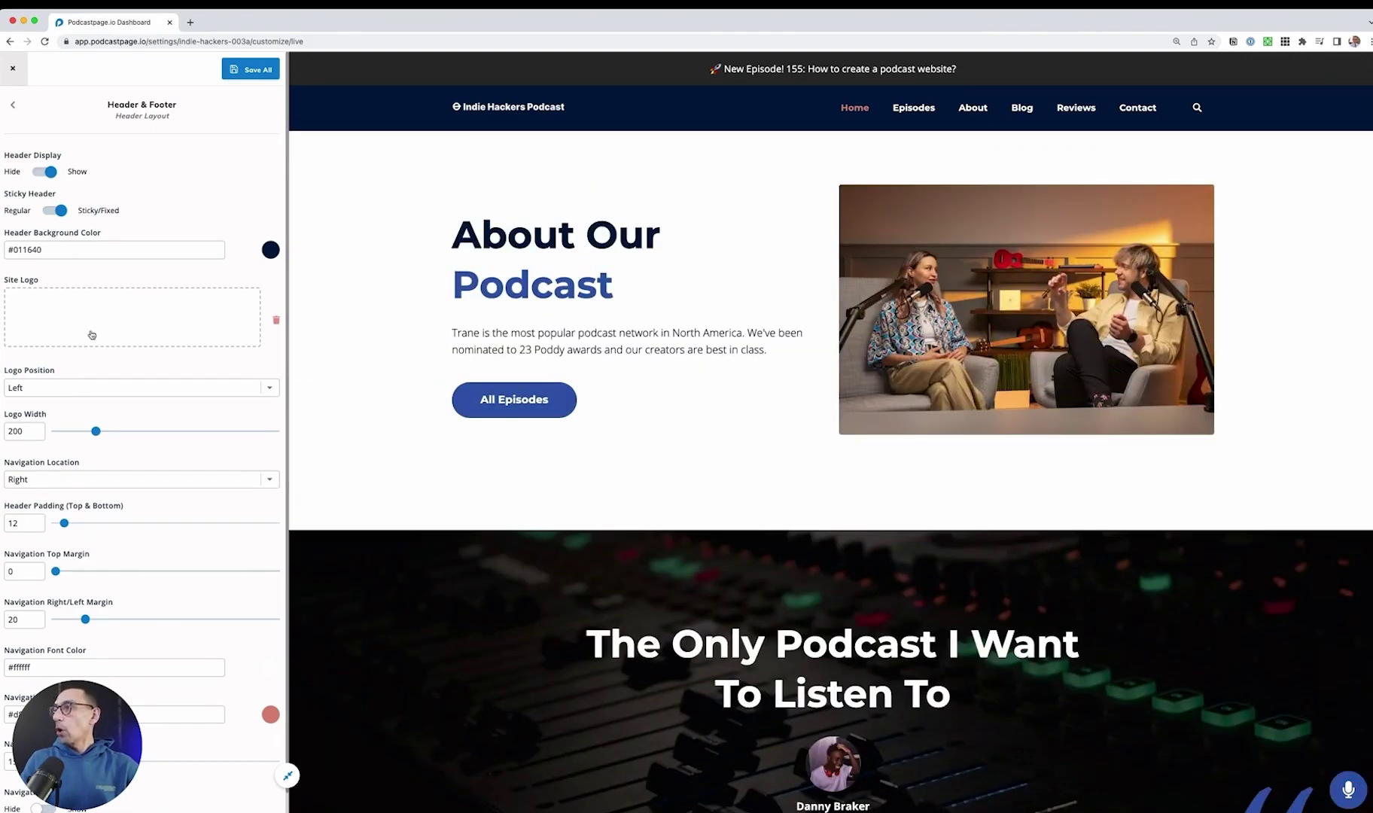
pyautogui.scroll(-1, 165, 359)
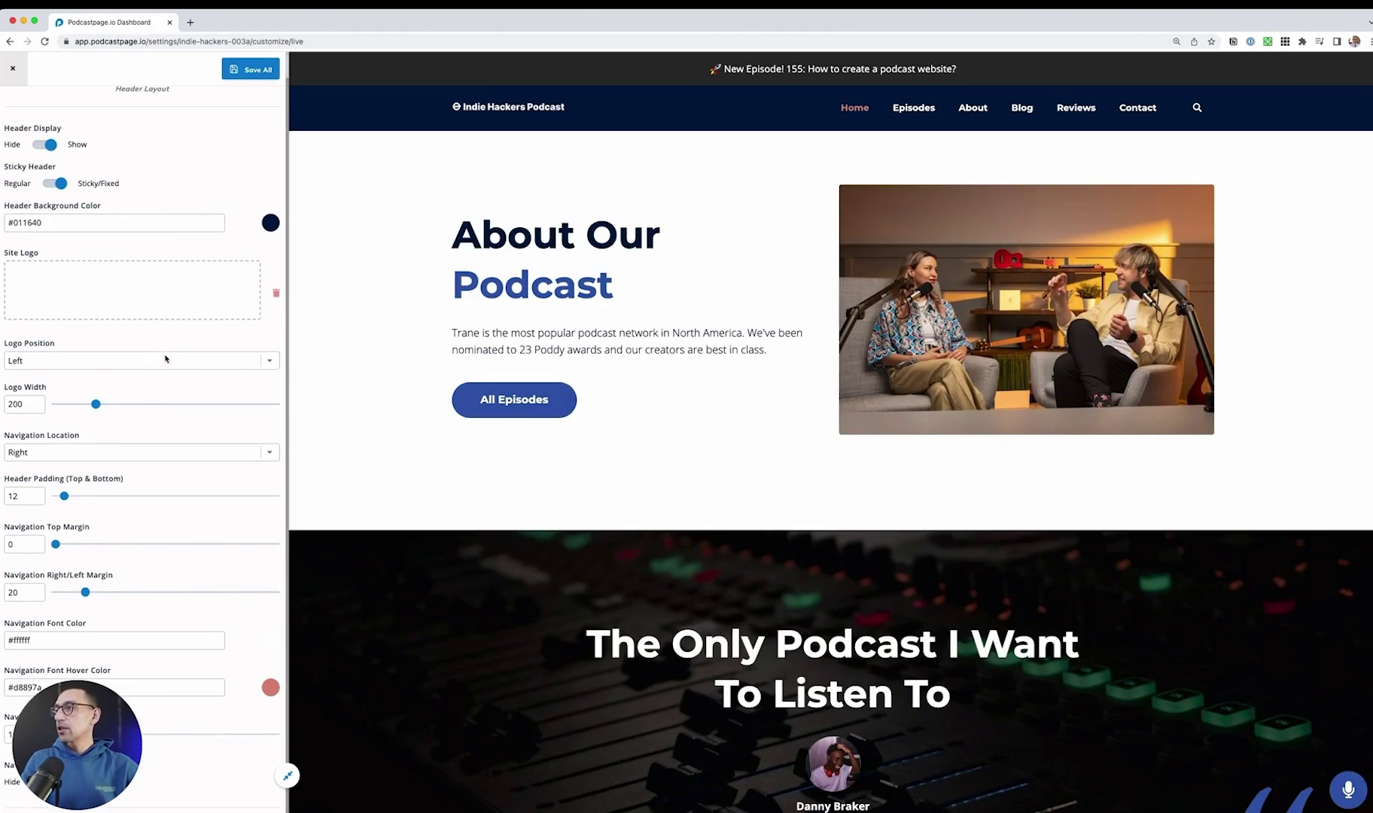
pyautogui.click(60, 362)
pyautogui.click(60, 348)
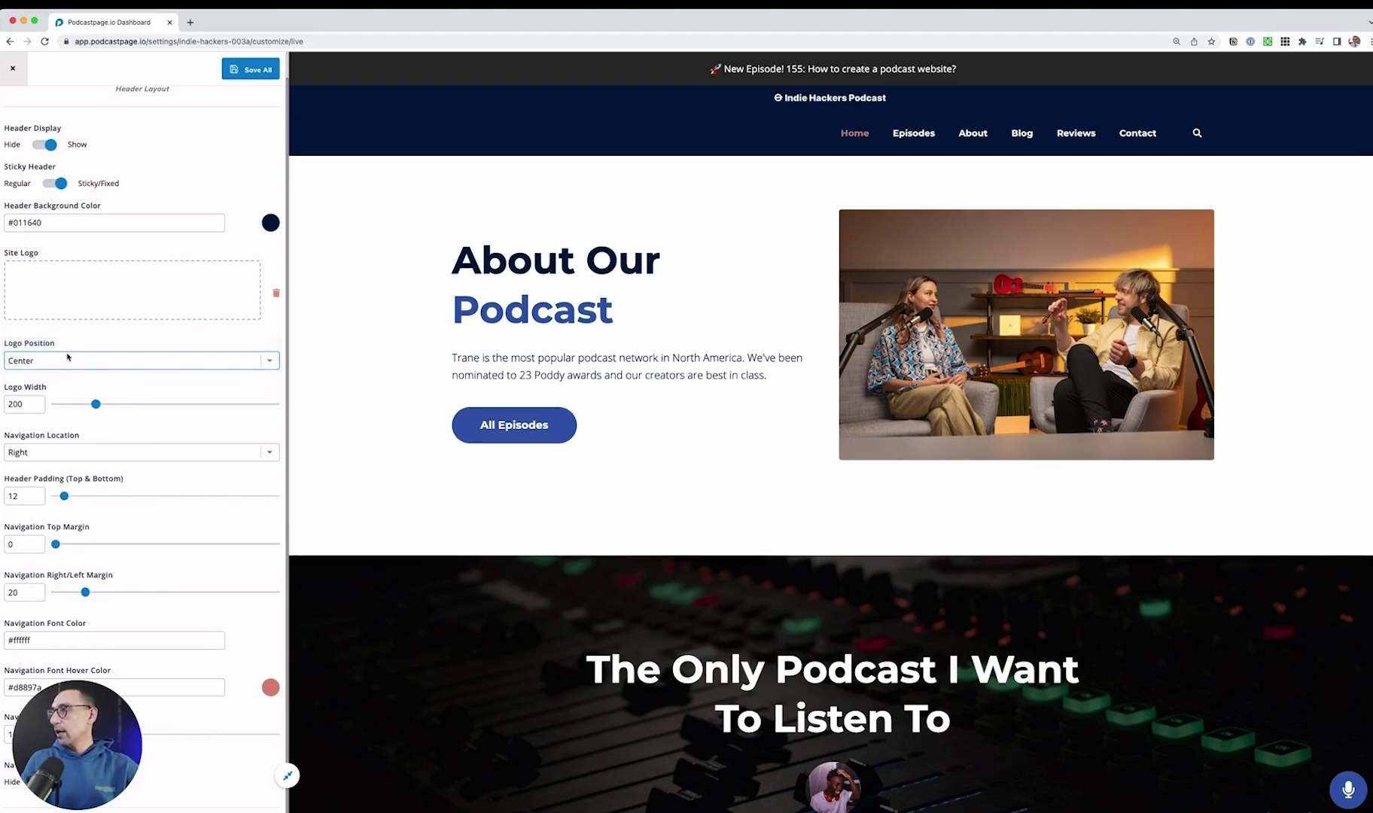
pyautogui.click(65, 453)
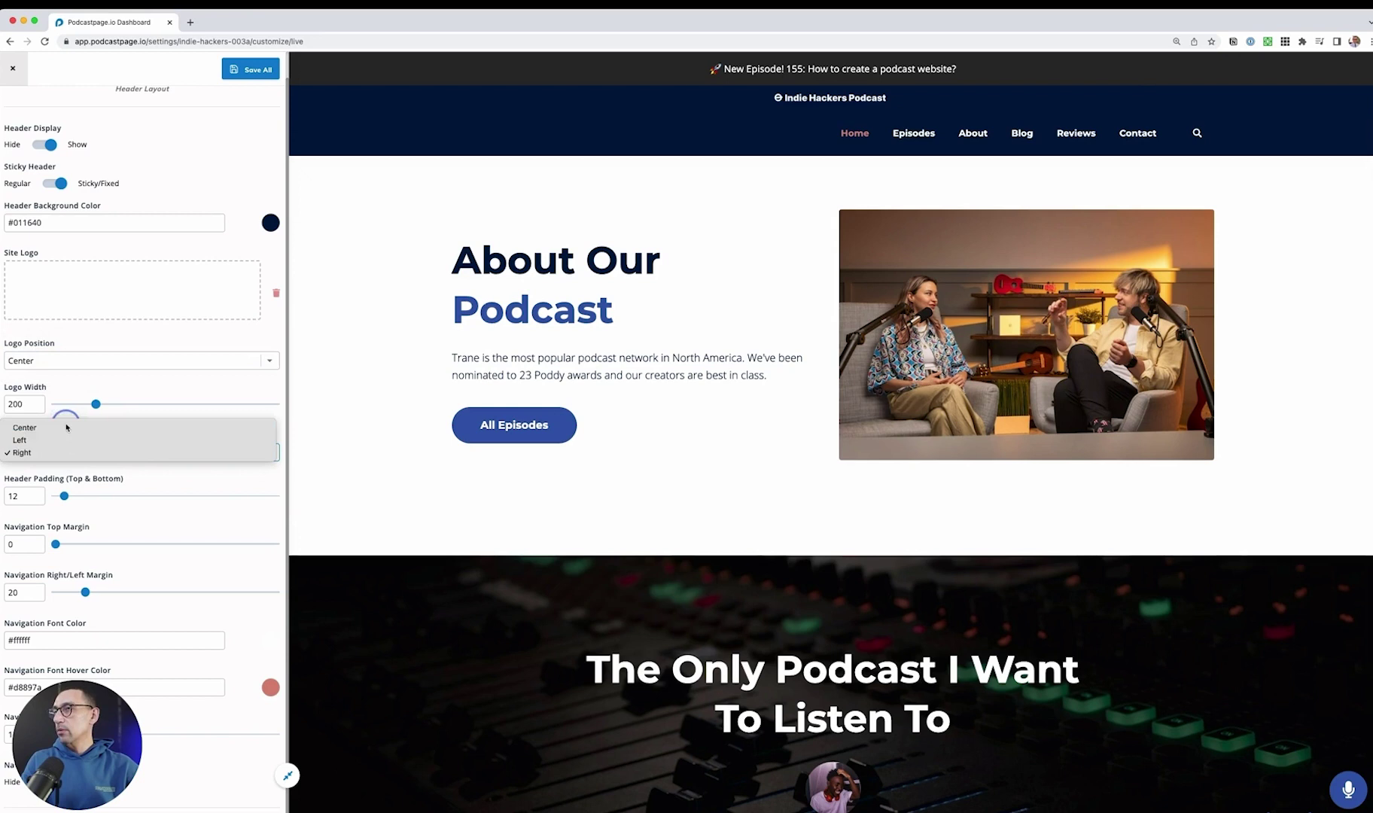
pyautogui.click(66, 427)
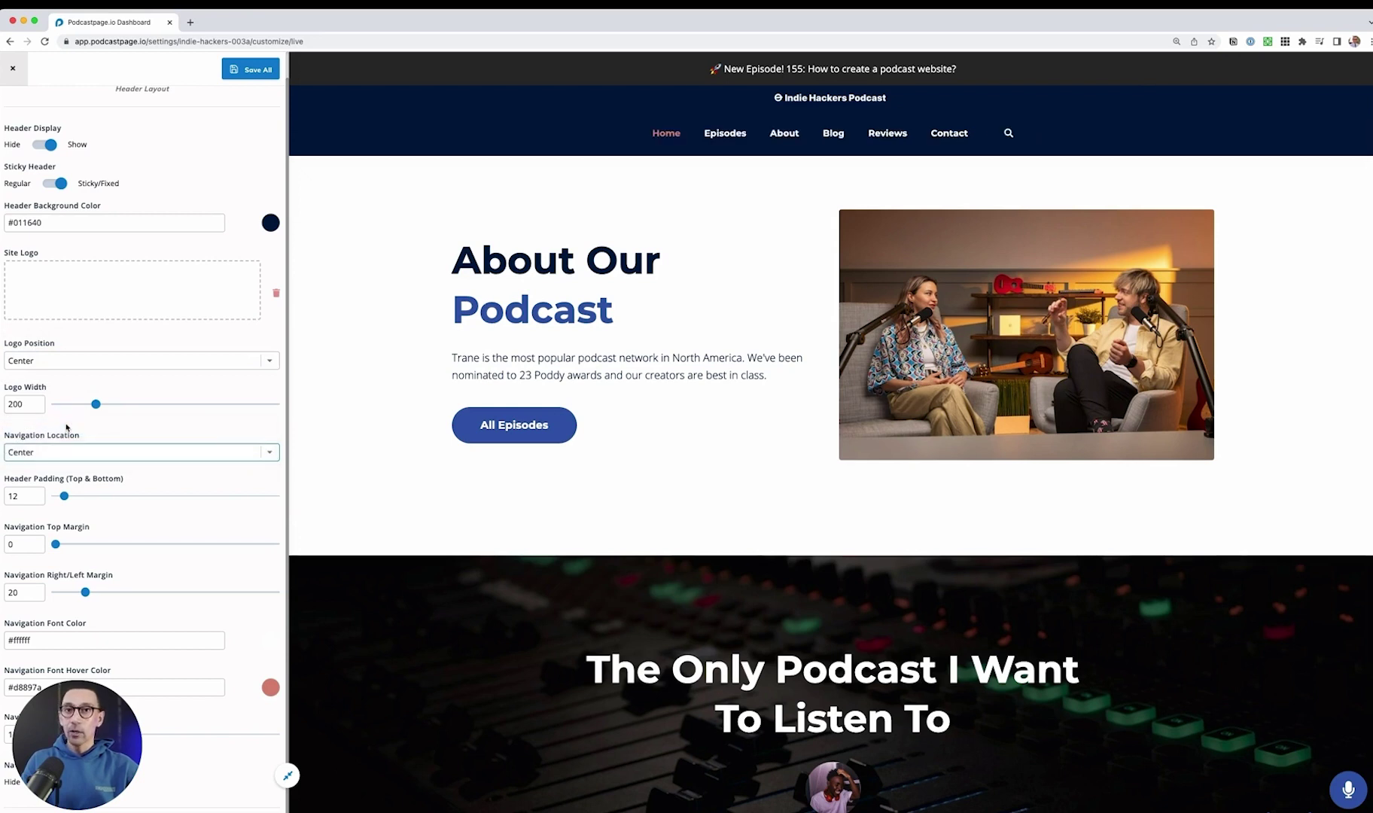
pyautogui.click(25, 362)
pyautogui.click(30, 371)
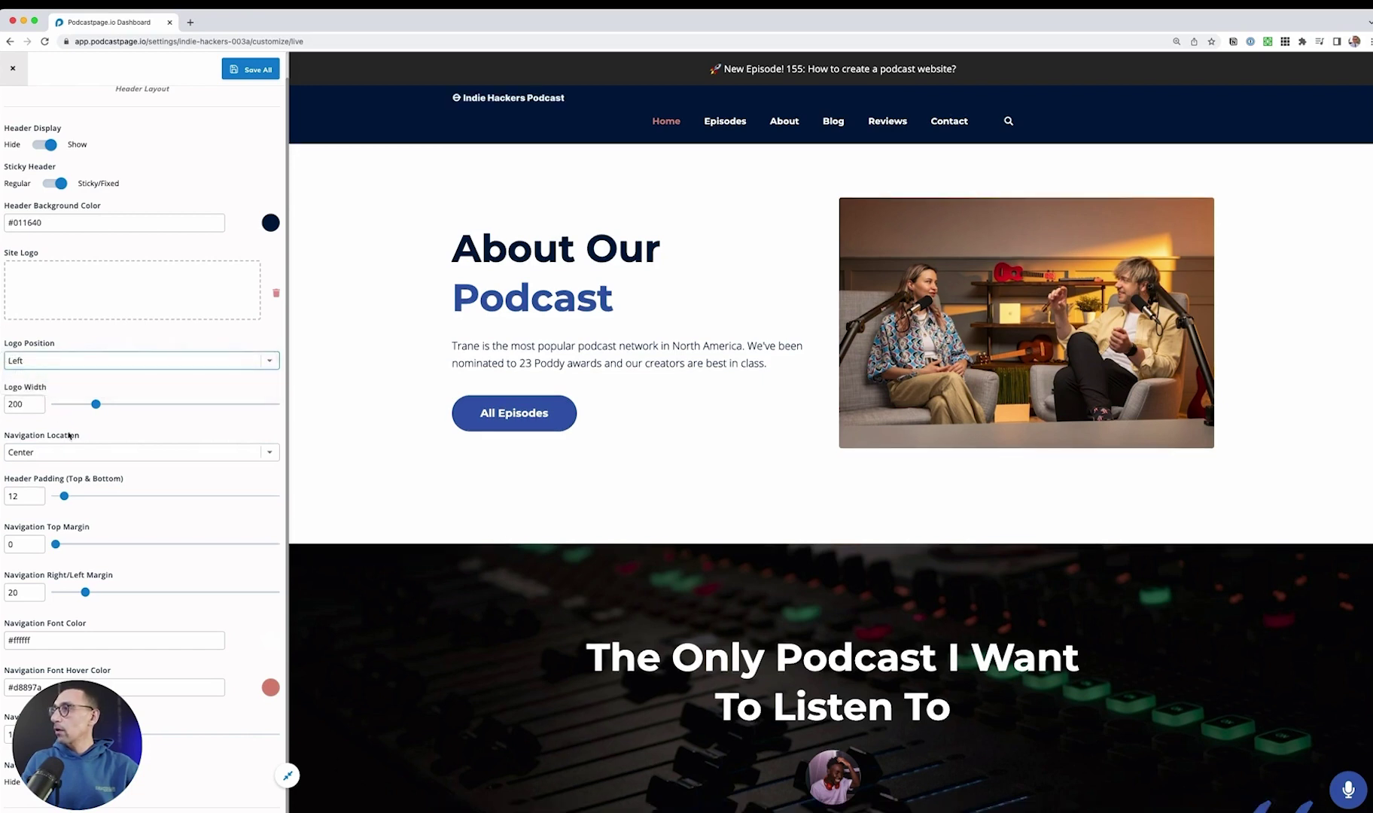
pyautogui.click(74, 452)
pyautogui.click(87, 477)
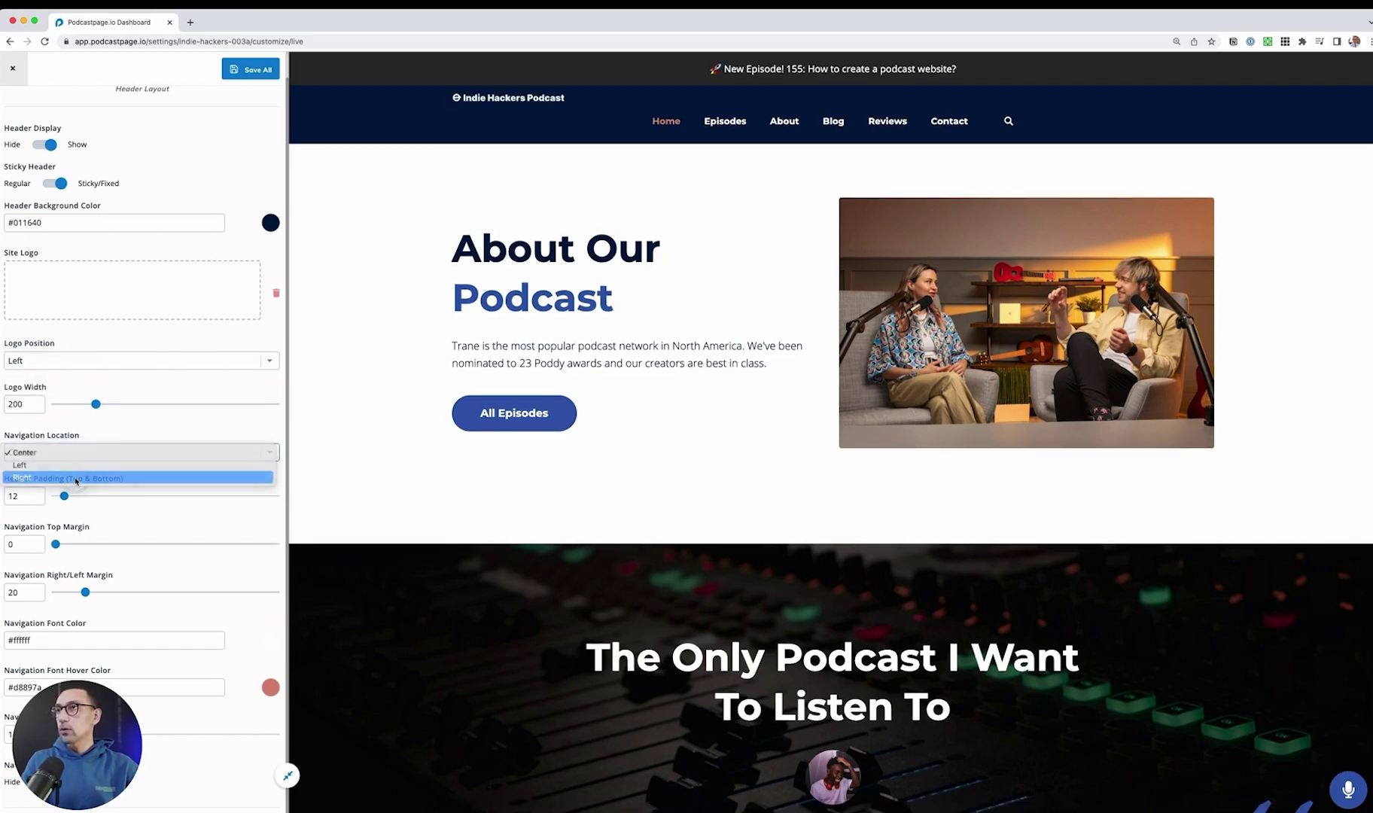
pyautogui.scroll(1, 113, 470)
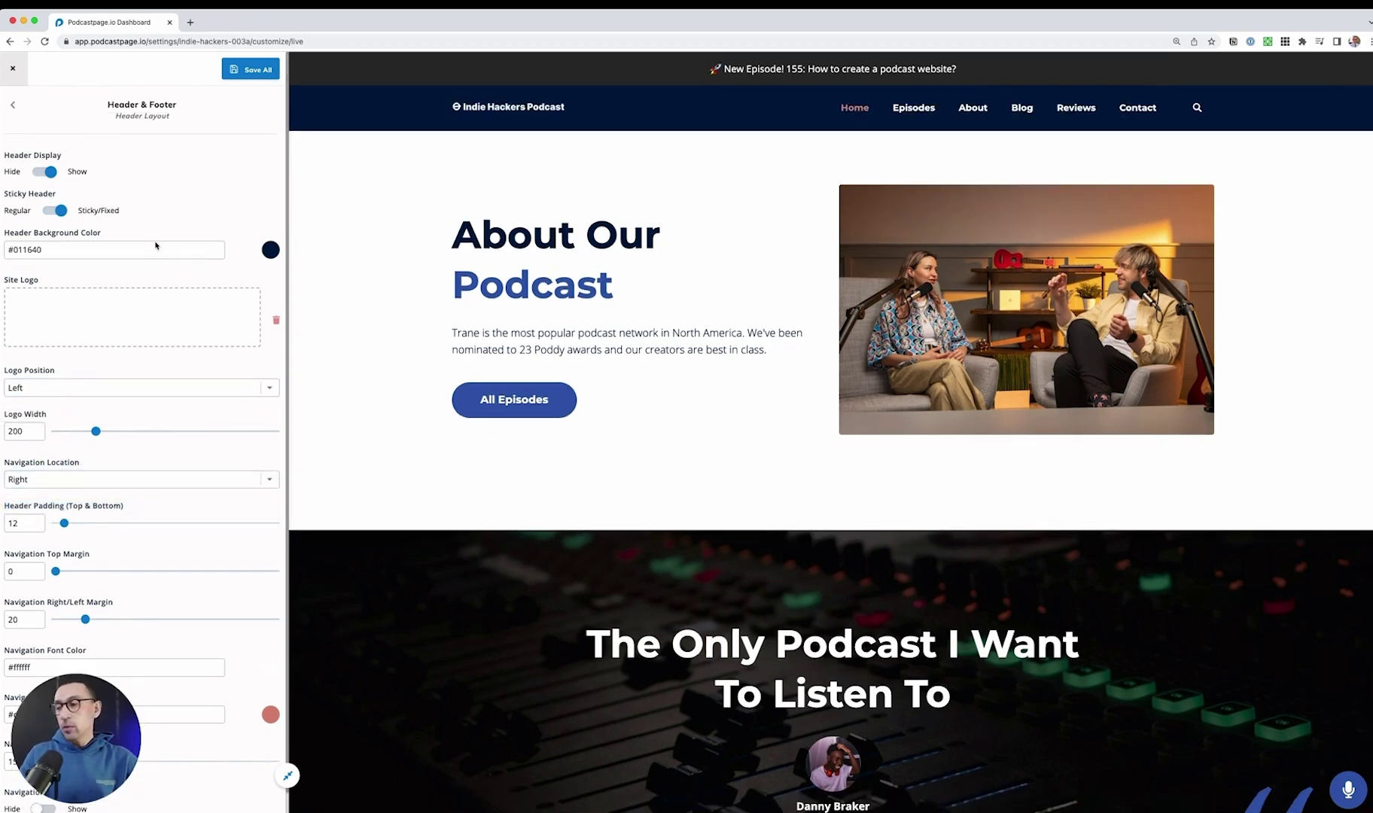
# In Footer Layout, toggle Footer Display off and on, then set Footer Column Count to 4
pyautogui.click(13, 105)
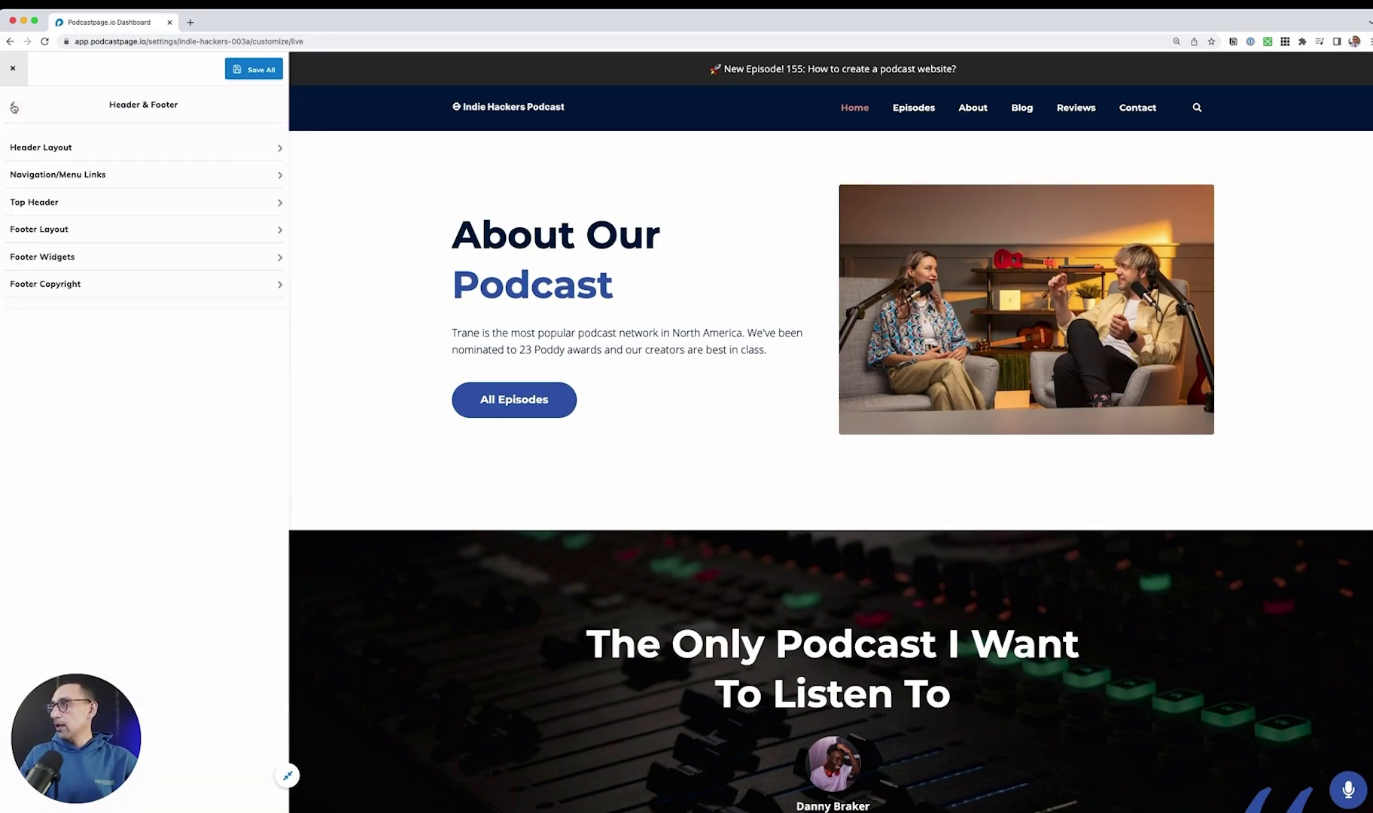
pyautogui.click(50, 235)
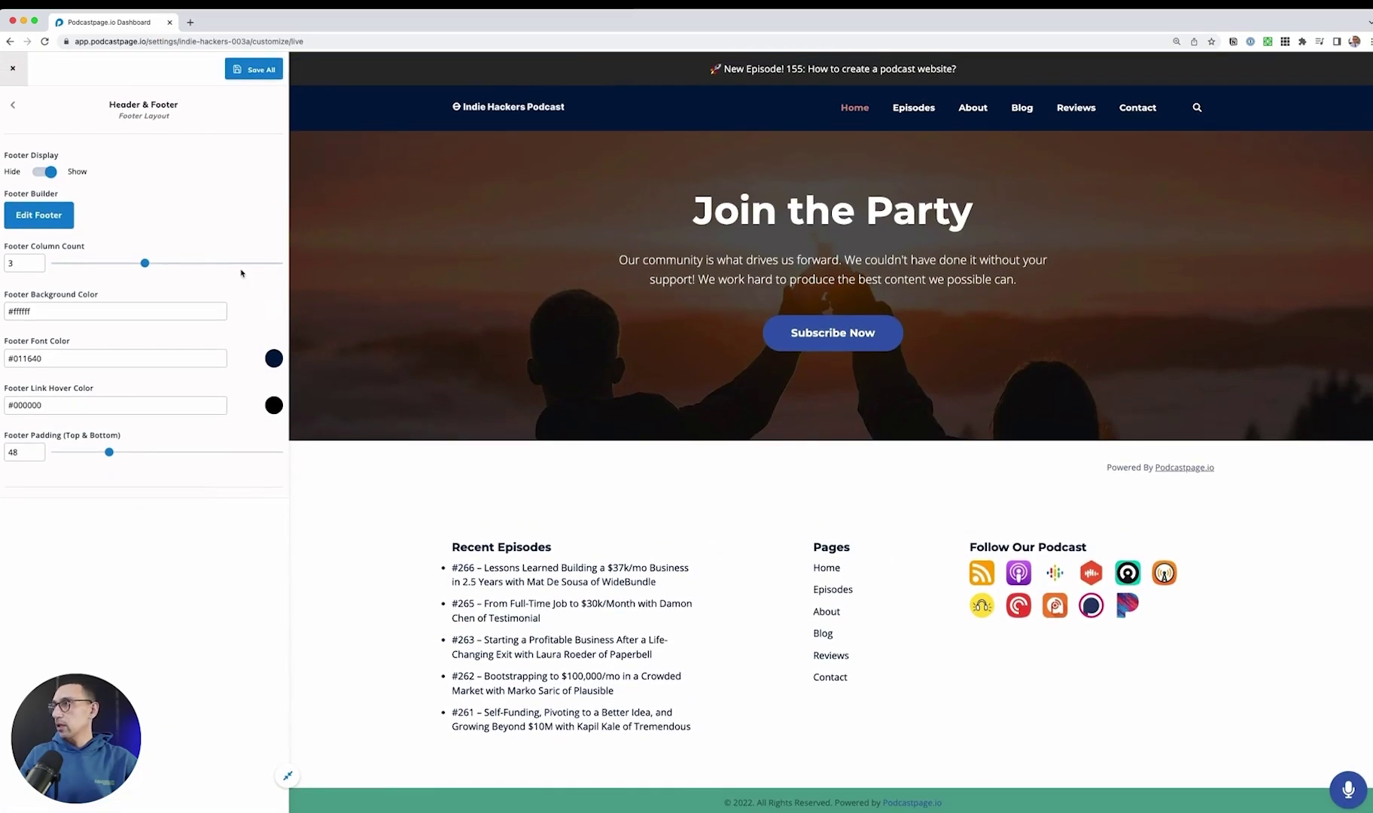
pyautogui.click(43, 172)
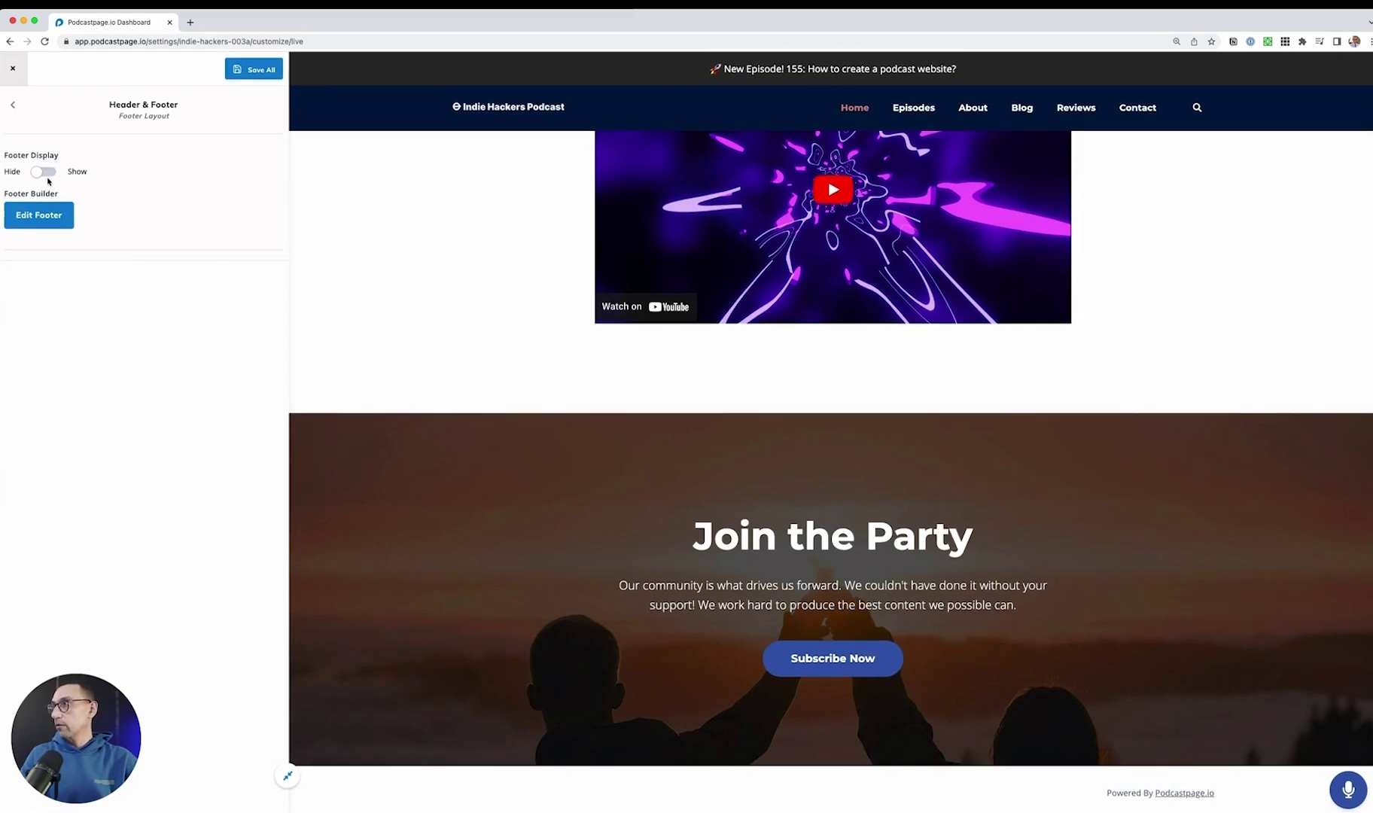
pyautogui.click(47, 176)
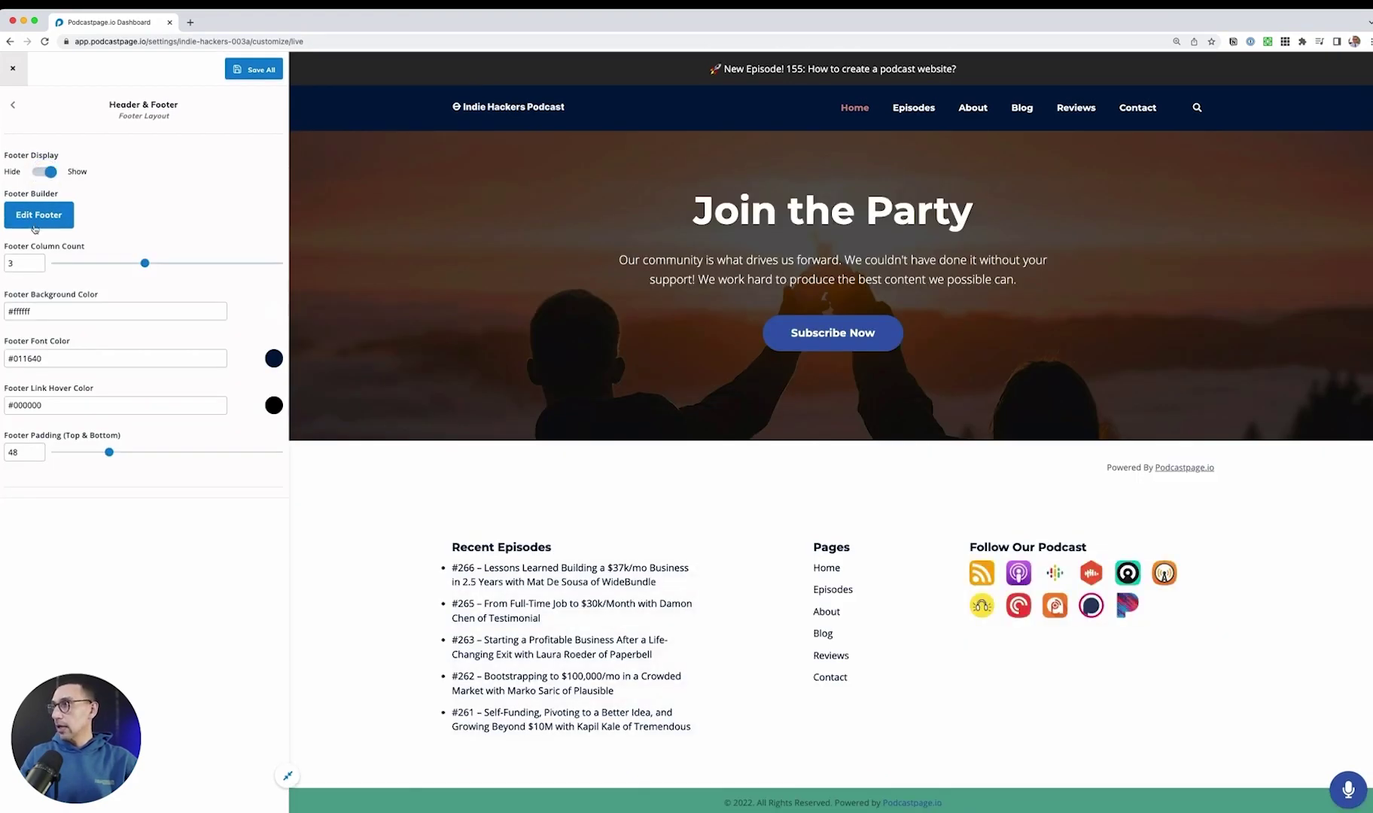
pyautogui.moveTo(144, 264); pyautogui.dragTo(193, 267)
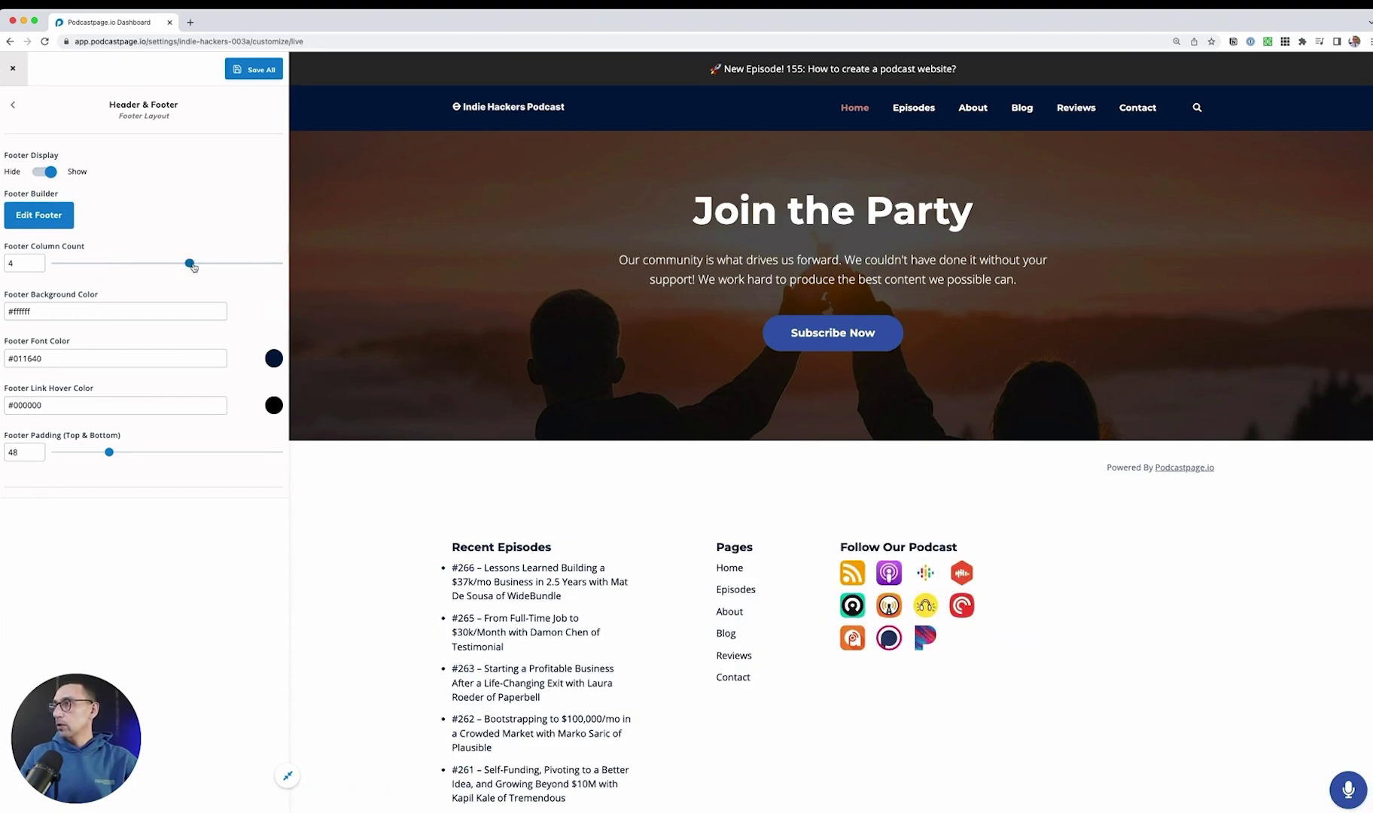
# Enable Sticky Audio Player in the Audio Player settings
pyautogui.click(46, 215)
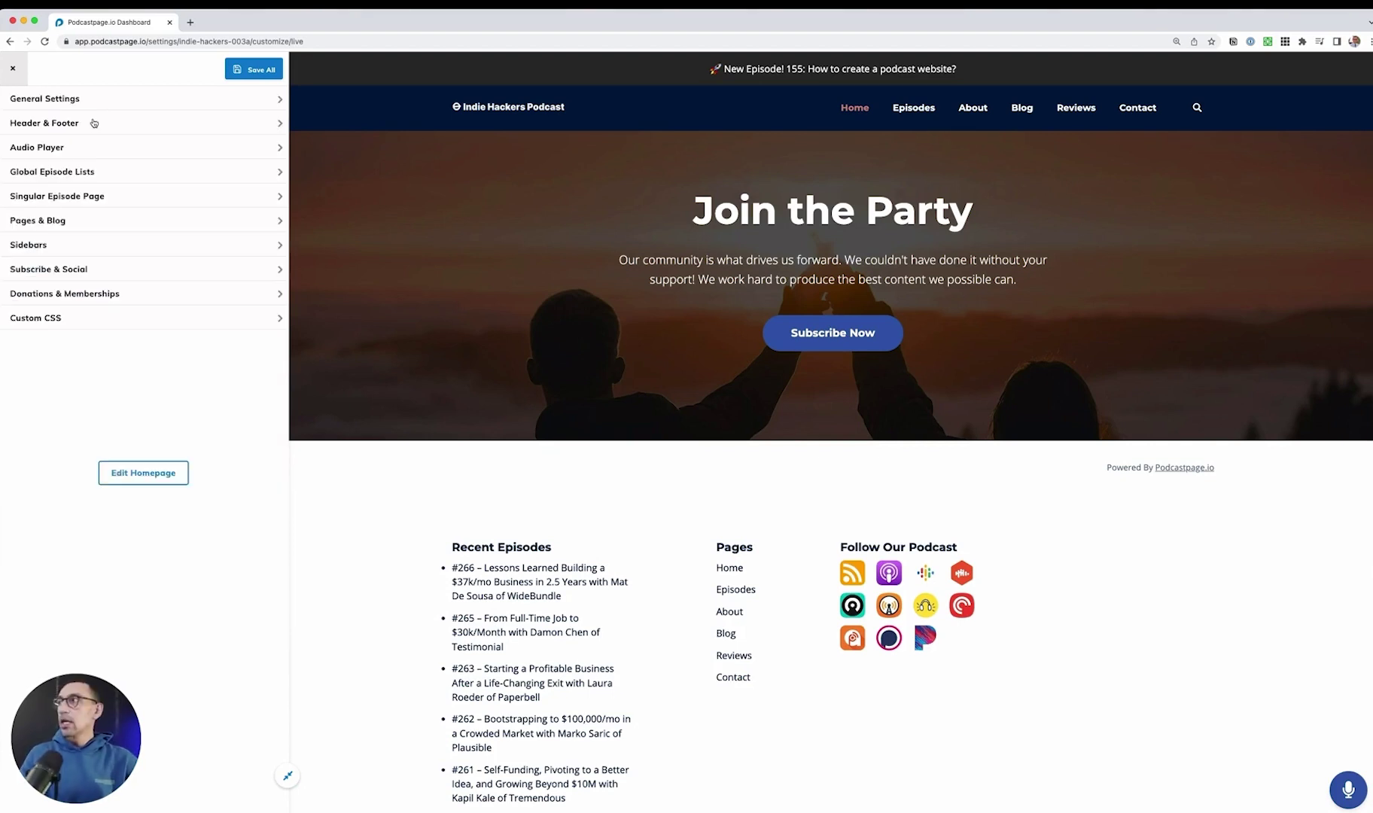
pyautogui.click(56, 148)
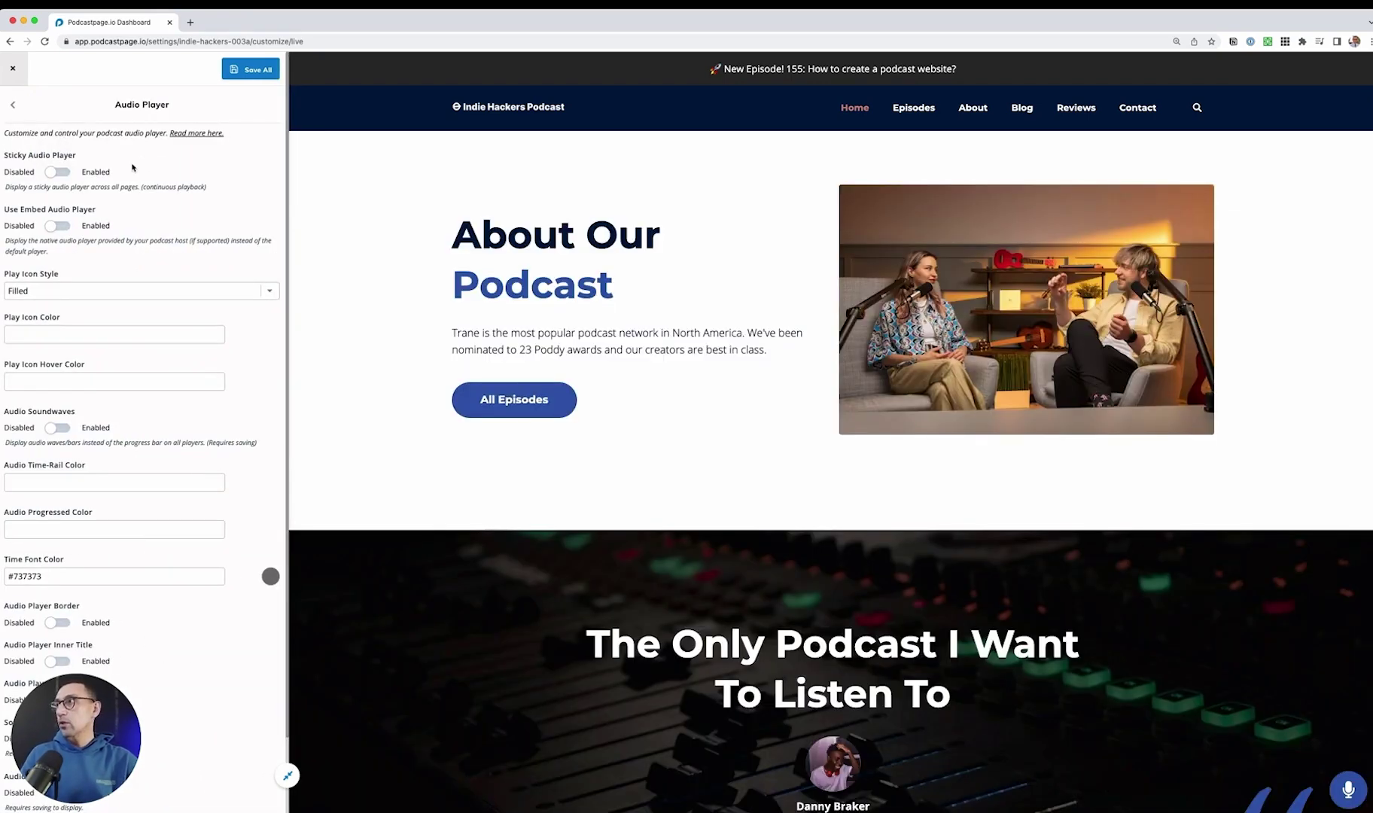
pyautogui.click(59, 172)
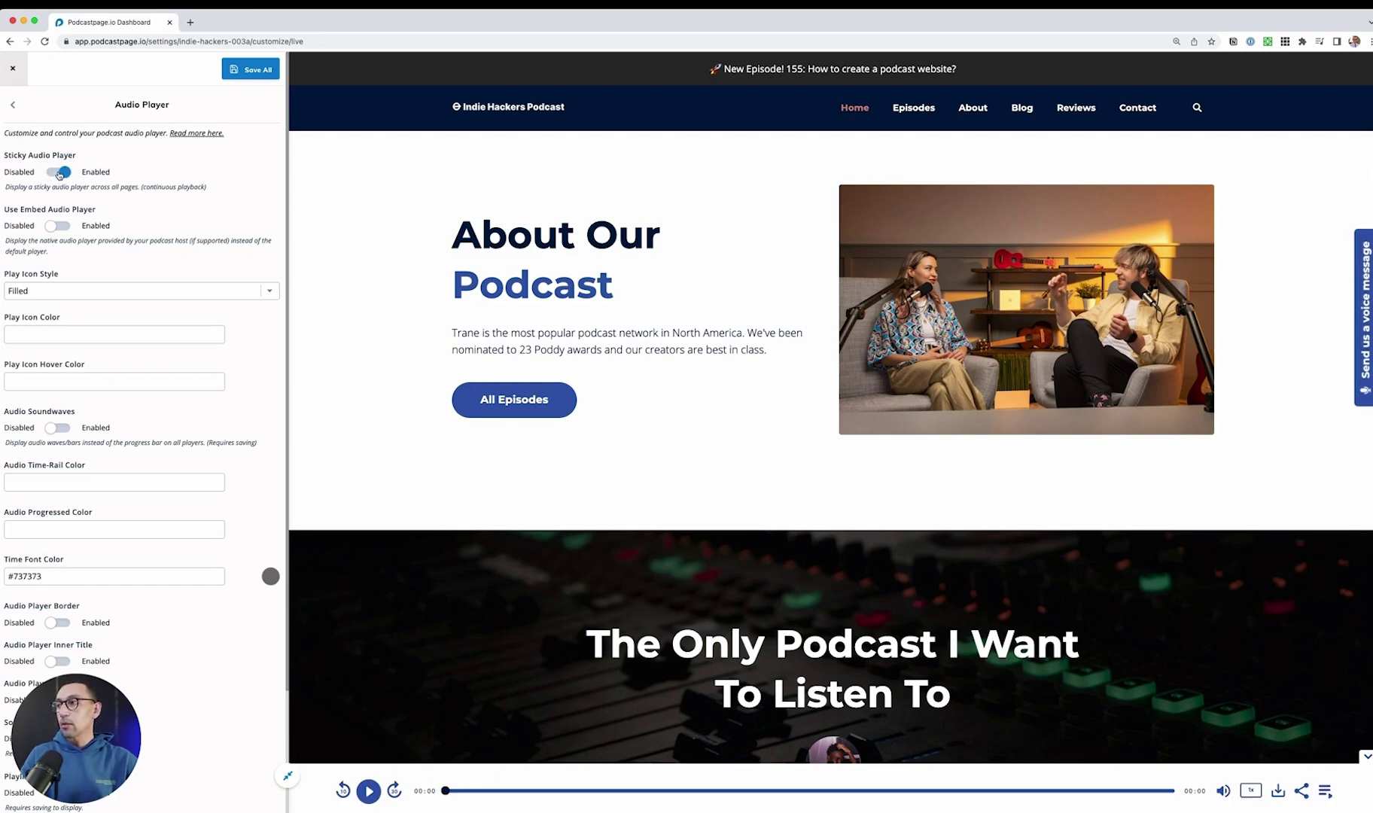
pyautogui.click(59, 172)
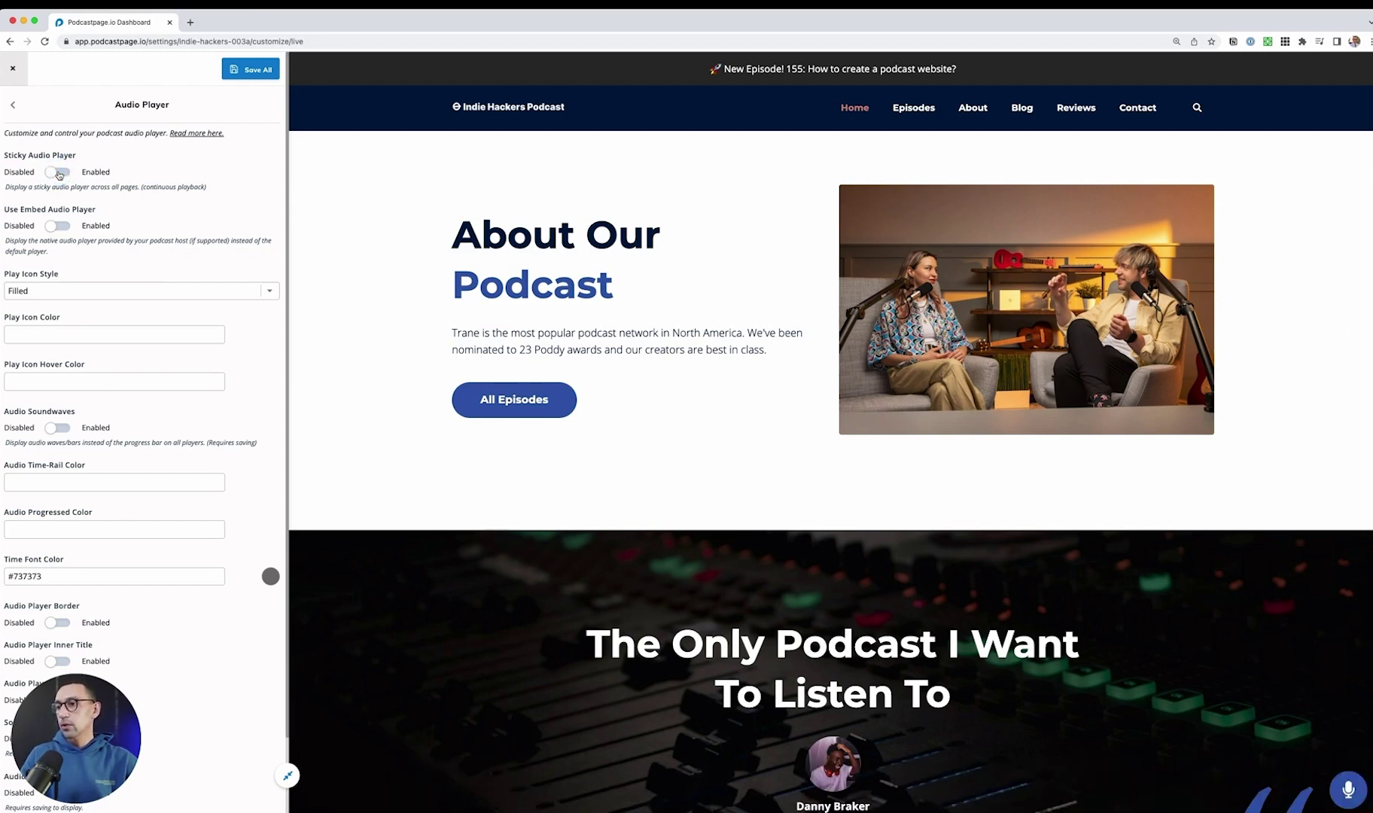
pyautogui.click(59, 172)
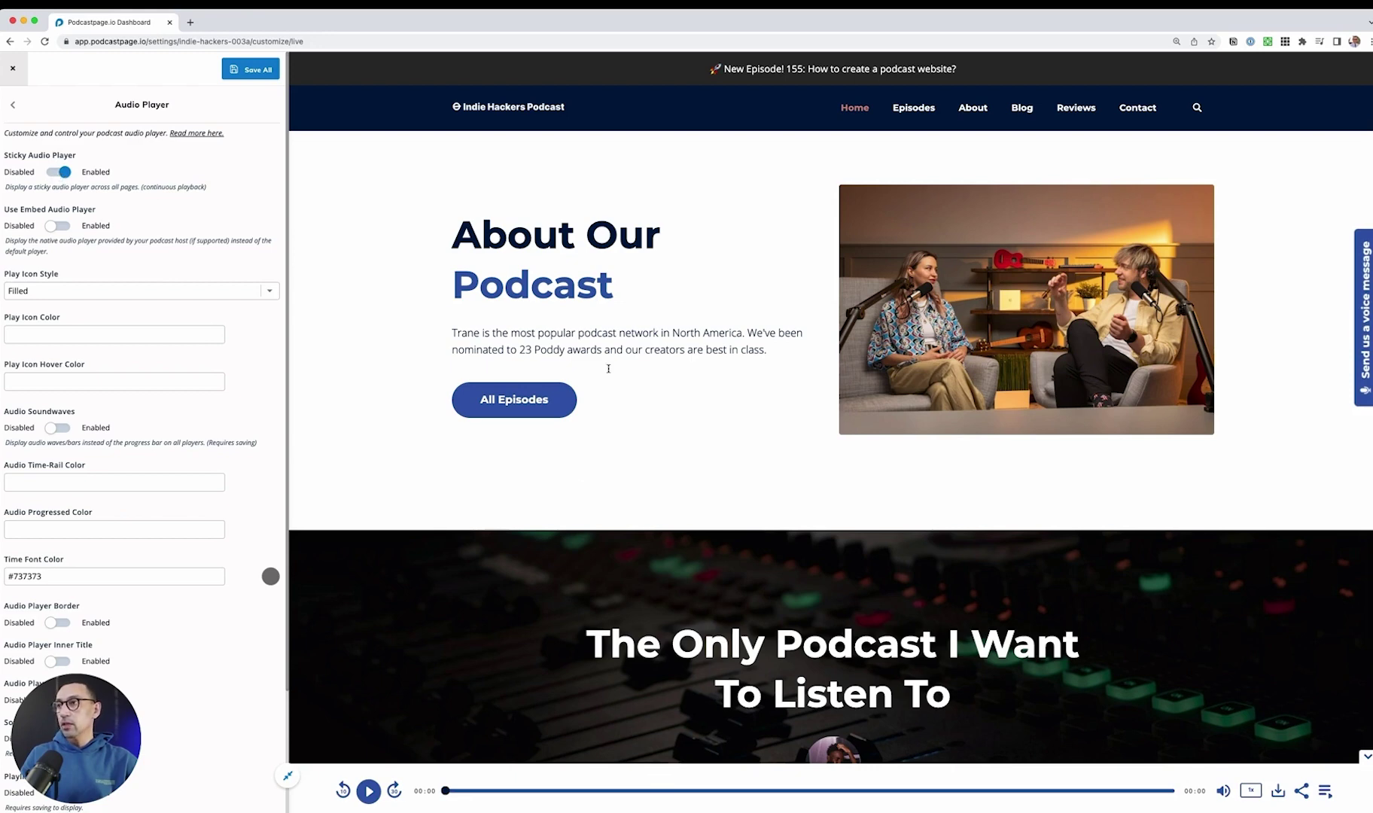
pyautogui.scroll(-6, 518, 643)
pyautogui.scroll(-8, 516, 643)
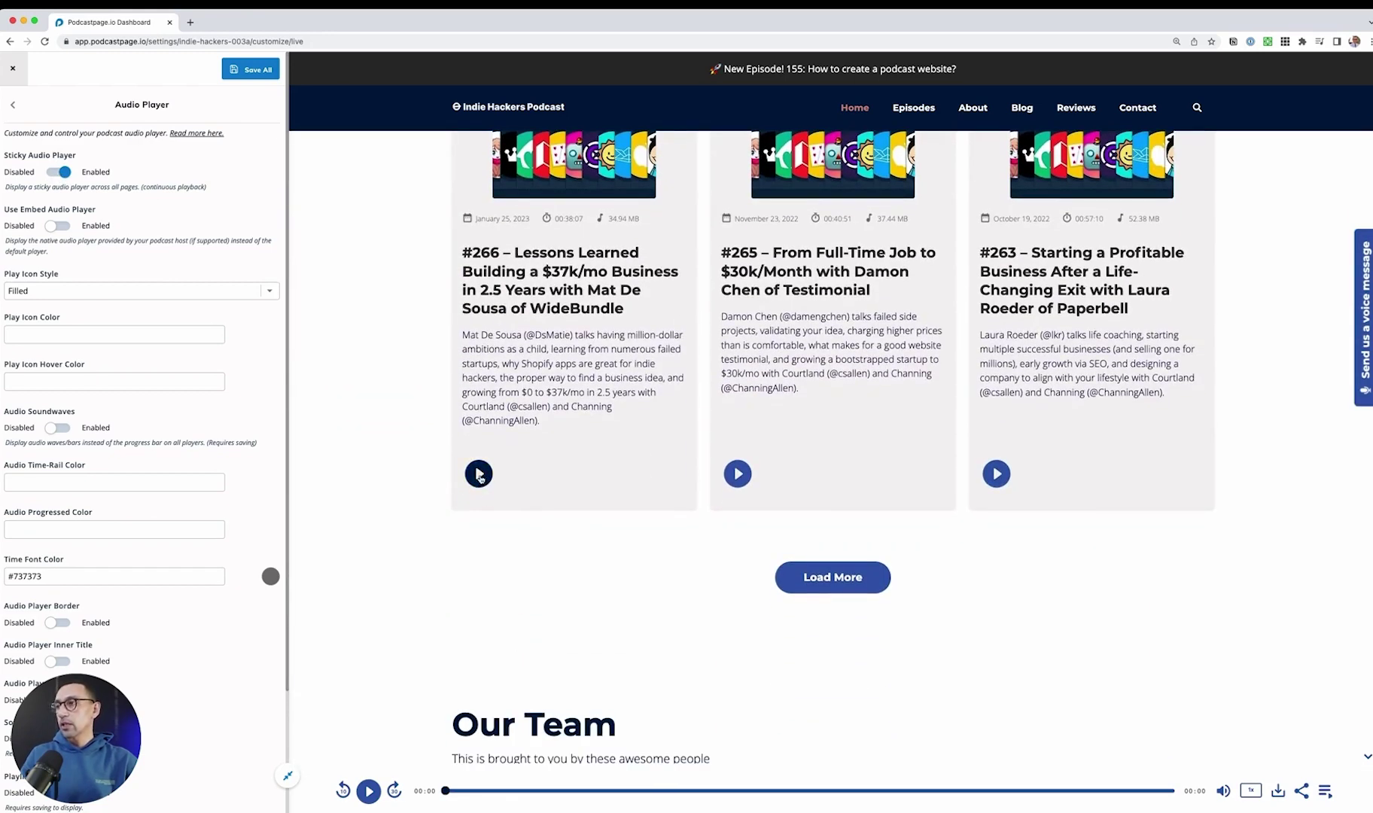
# Load episode #266 into the sticky player and skip ahead to 02:51
pyautogui.click(478, 474)
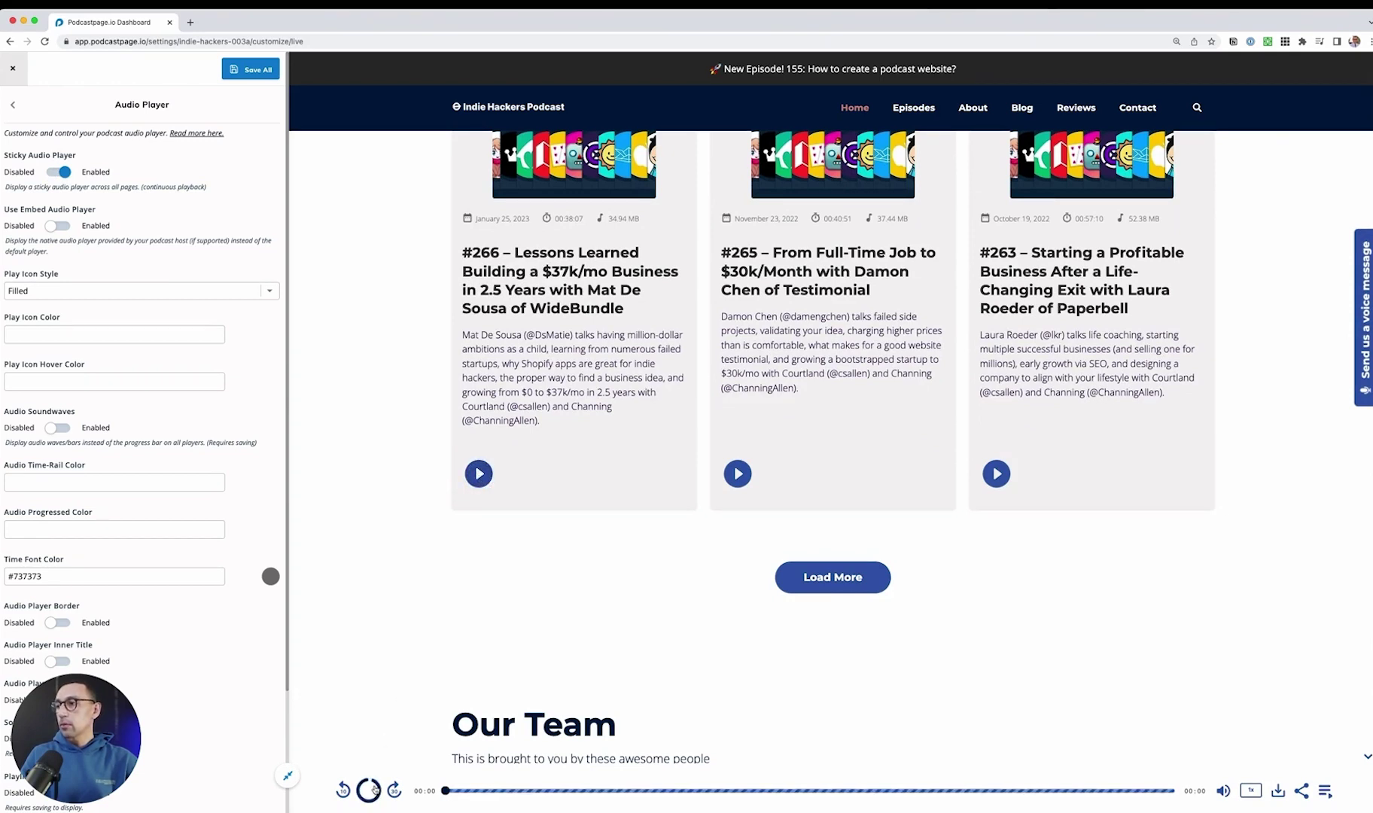
pyautogui.click(370, 792)
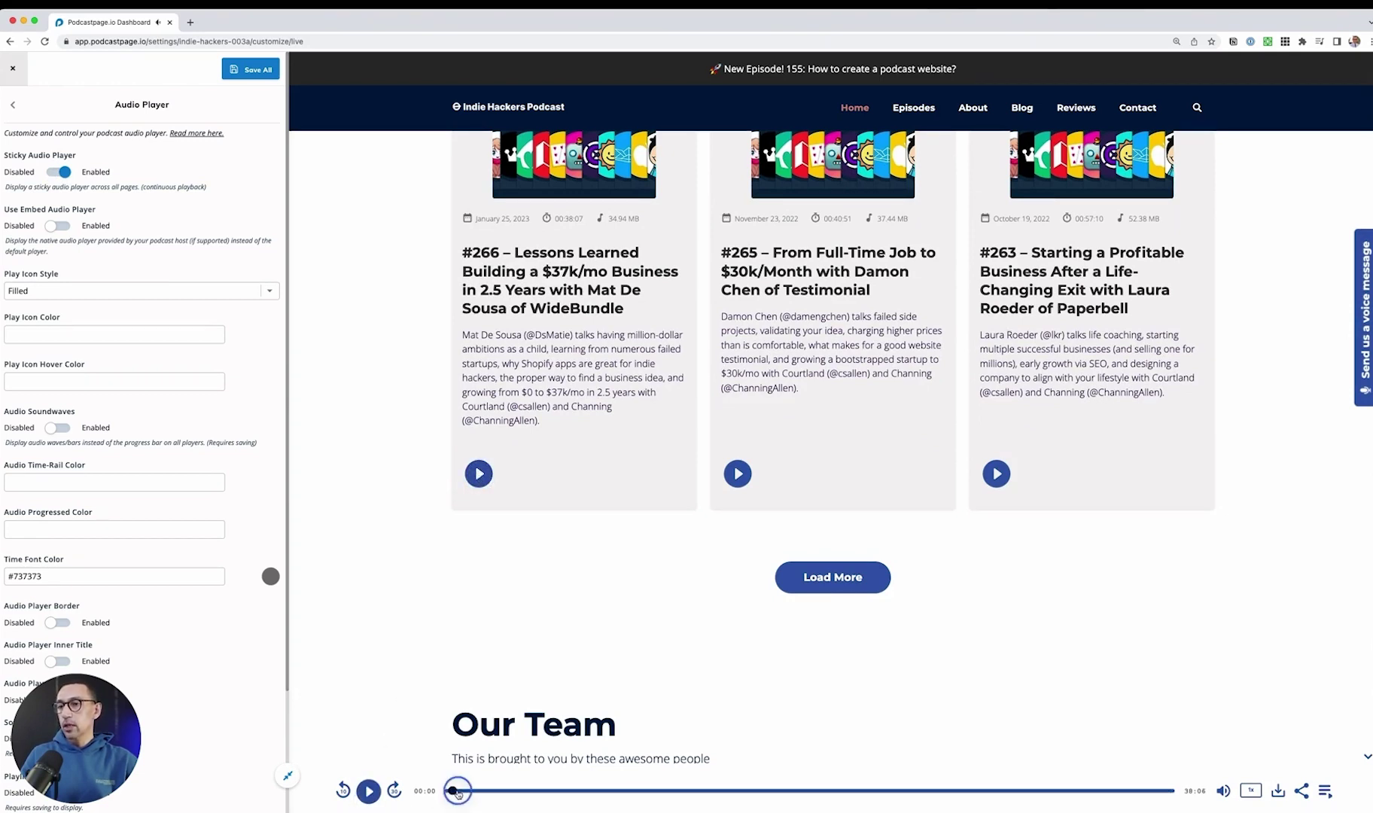
pyautogui.moveTo(449, 790); pyautogui.dragTo(497, 791)
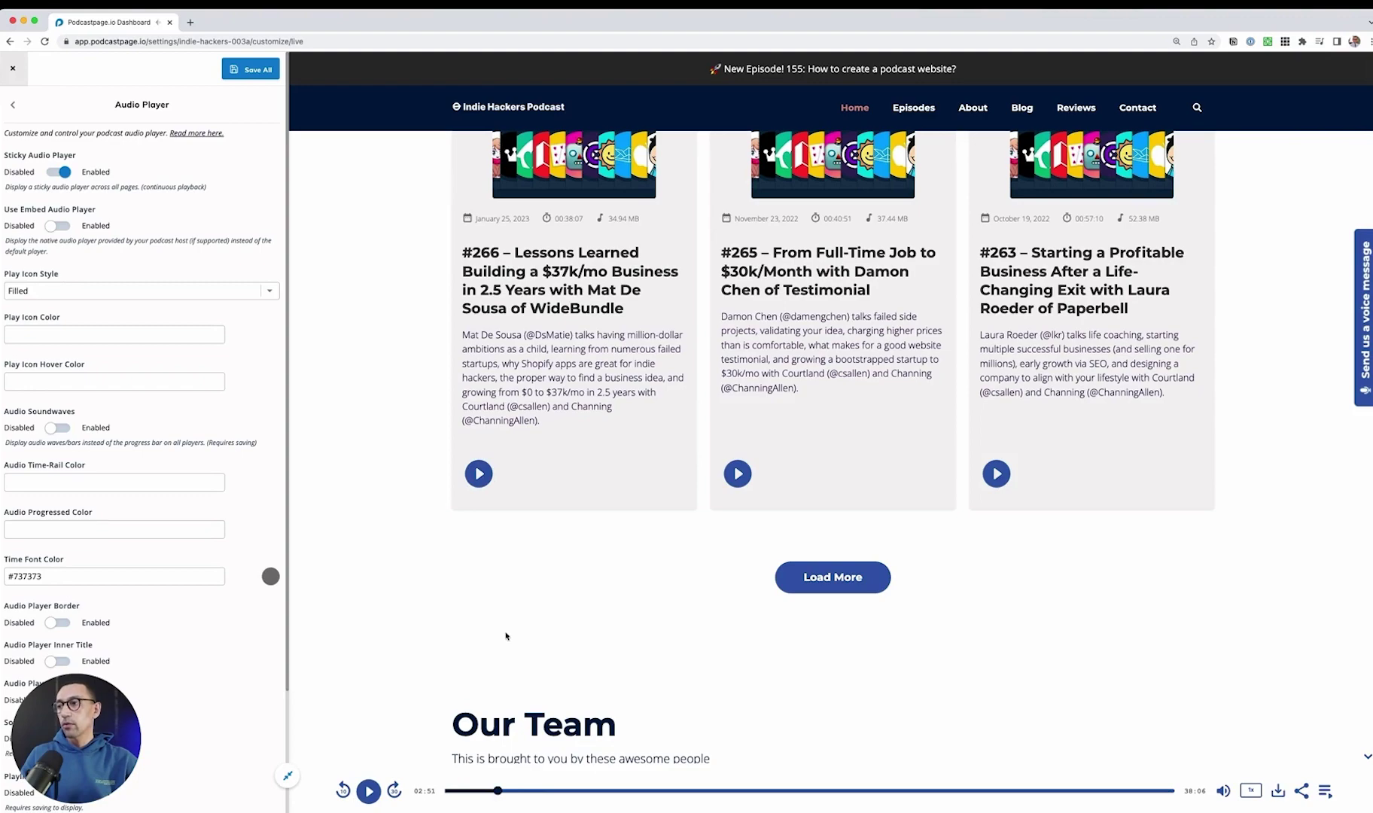
pyautogui.scroll(5, 506, 636)
pyautogui.scroll(-9, 612, 597)
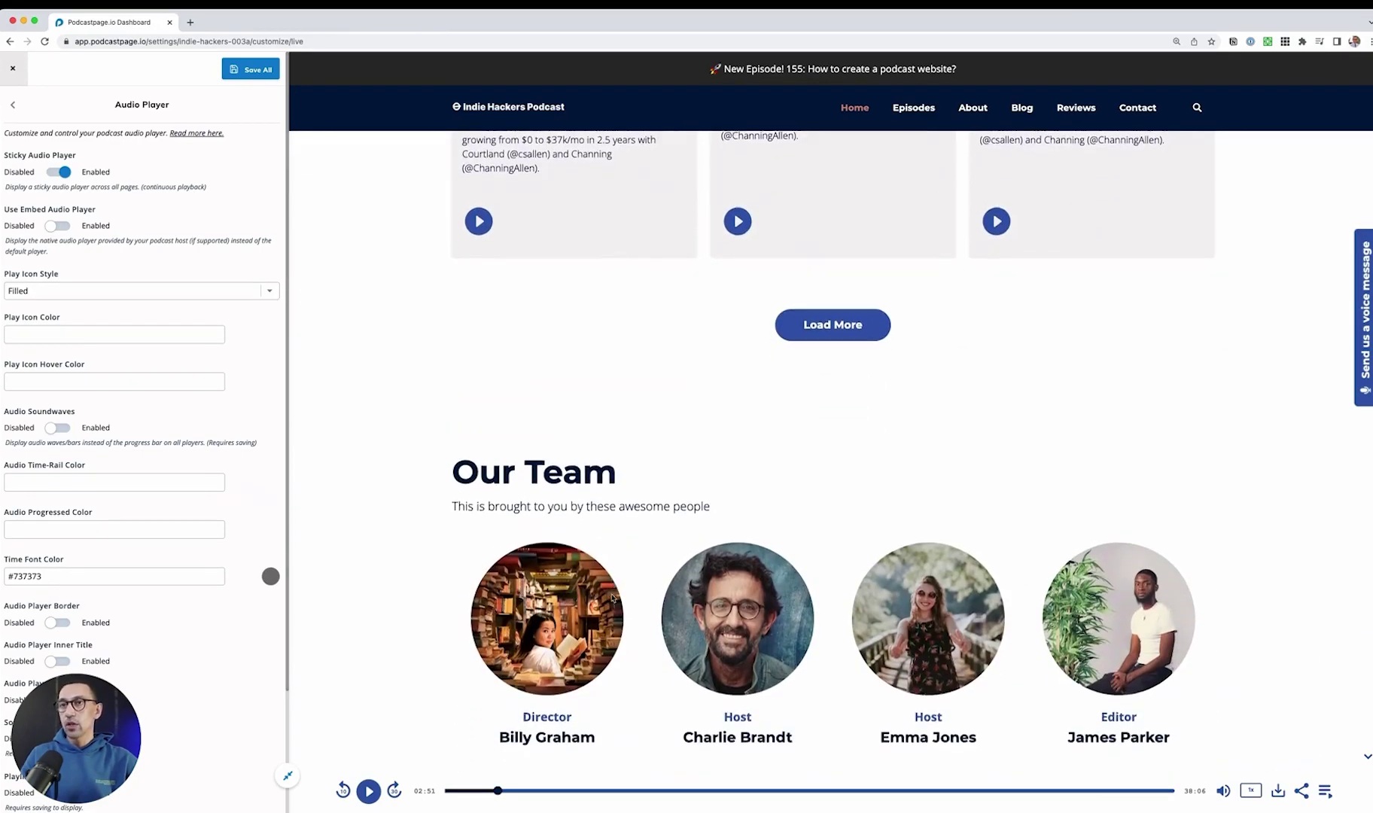
pyautogui.scroll(-6, 612, 596)
pyautogui.scroll(15, 612, 597)
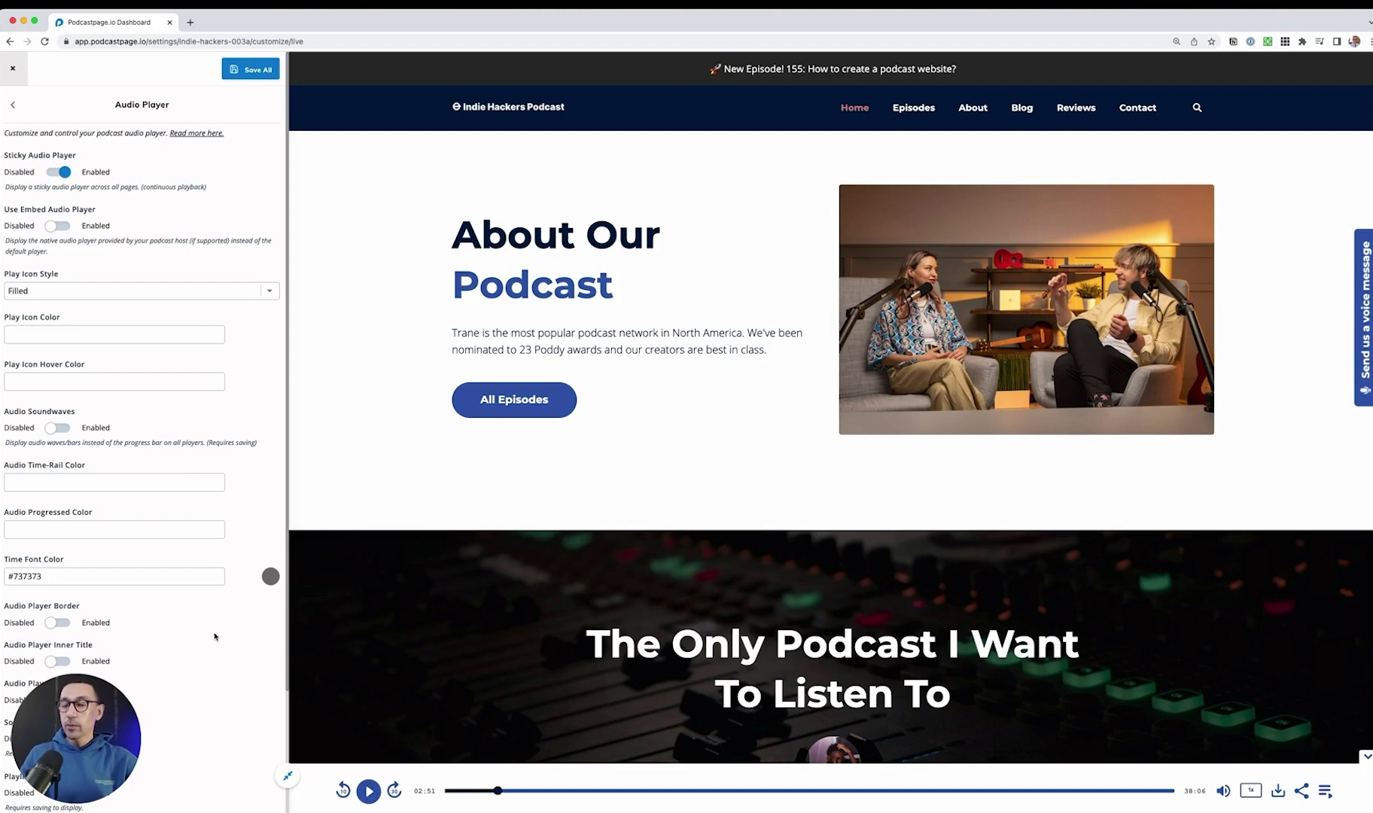
# Enable Audio Soundwaves (bar width 4, spacing 2, radius 1) and test playback
pyautogui.click(62, 428)
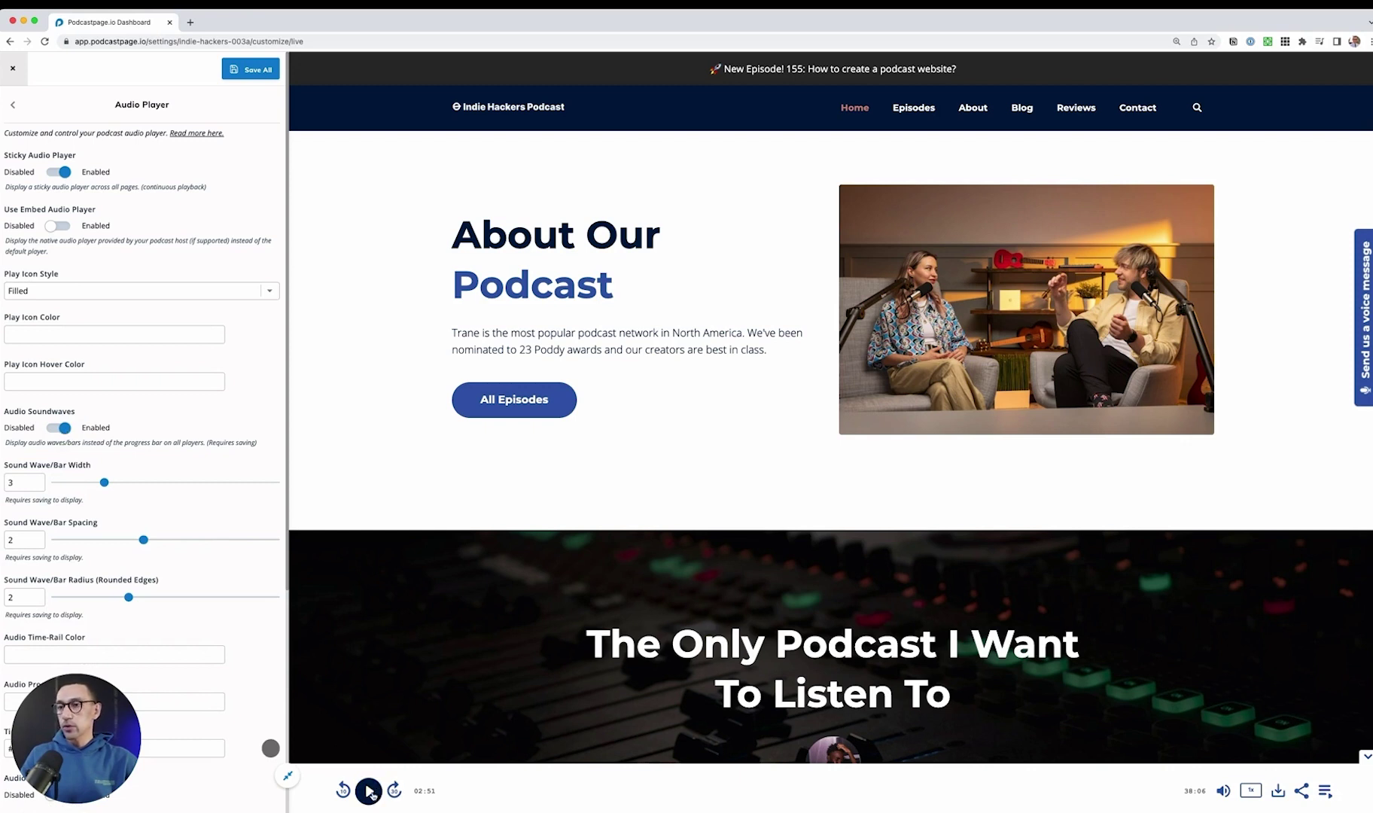
pyautogui.moveTo(1223, 790)
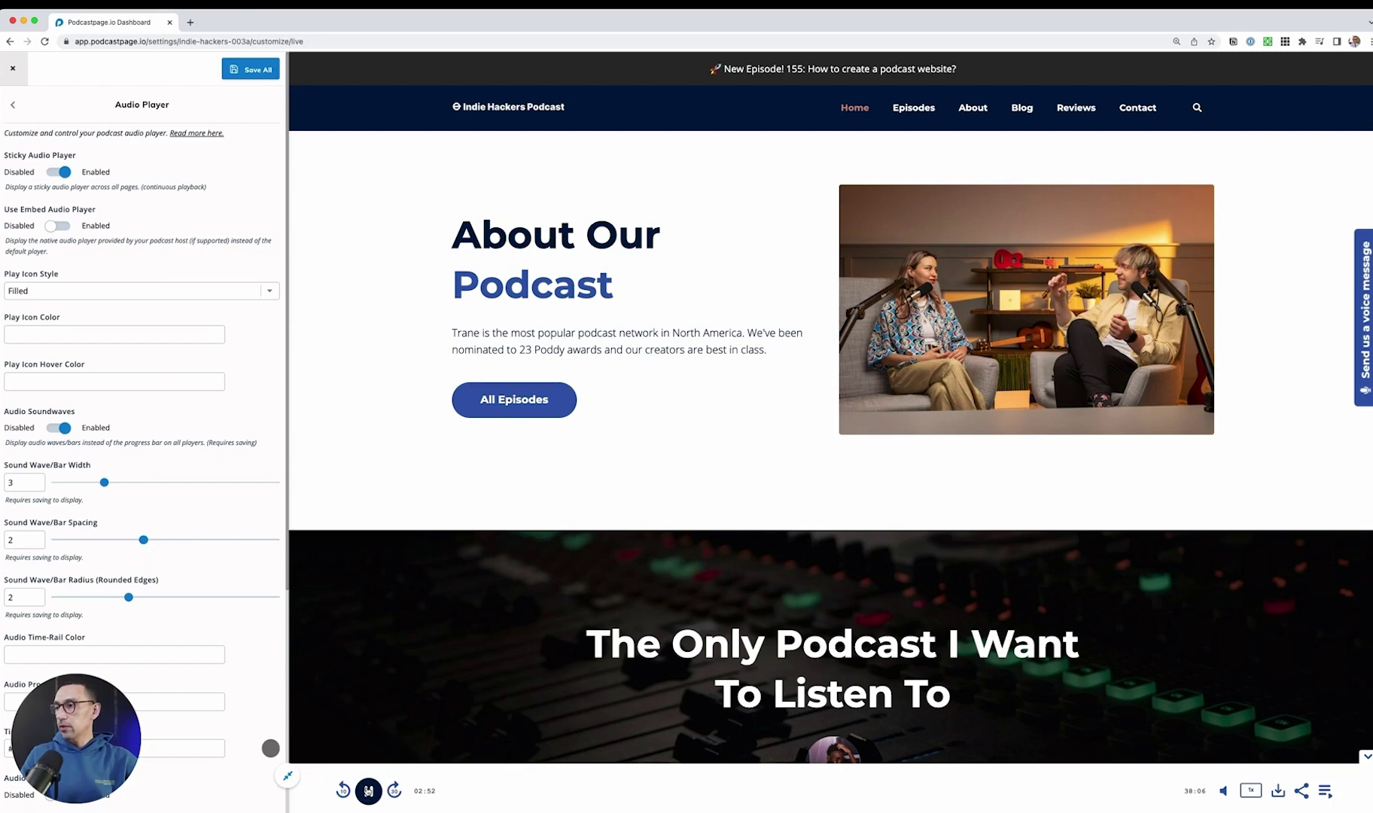
pyautogui.click(368, 790)
pyautogui.click(393, 791)
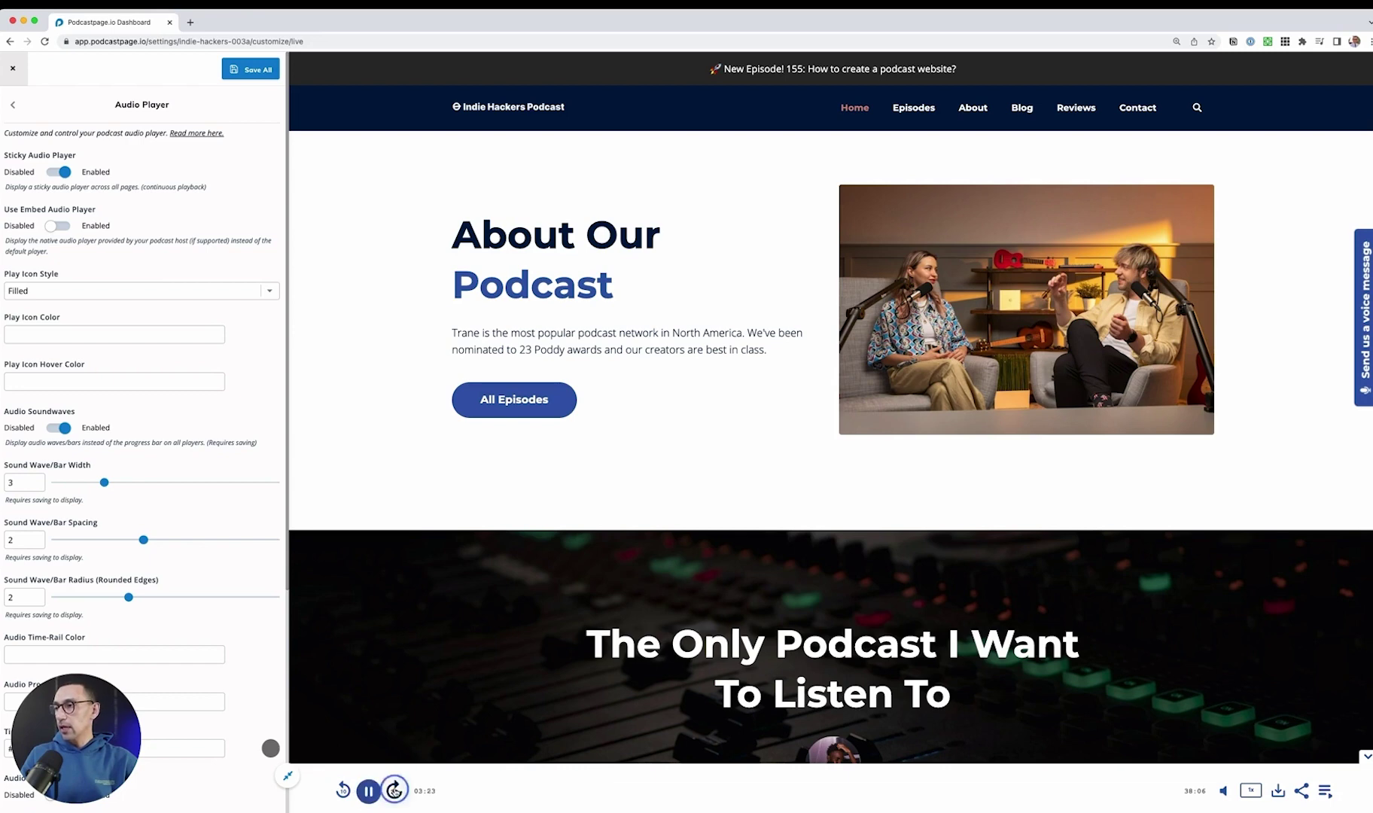
pyautogui.click(394, 791)
pyautogui.click(394, 791)
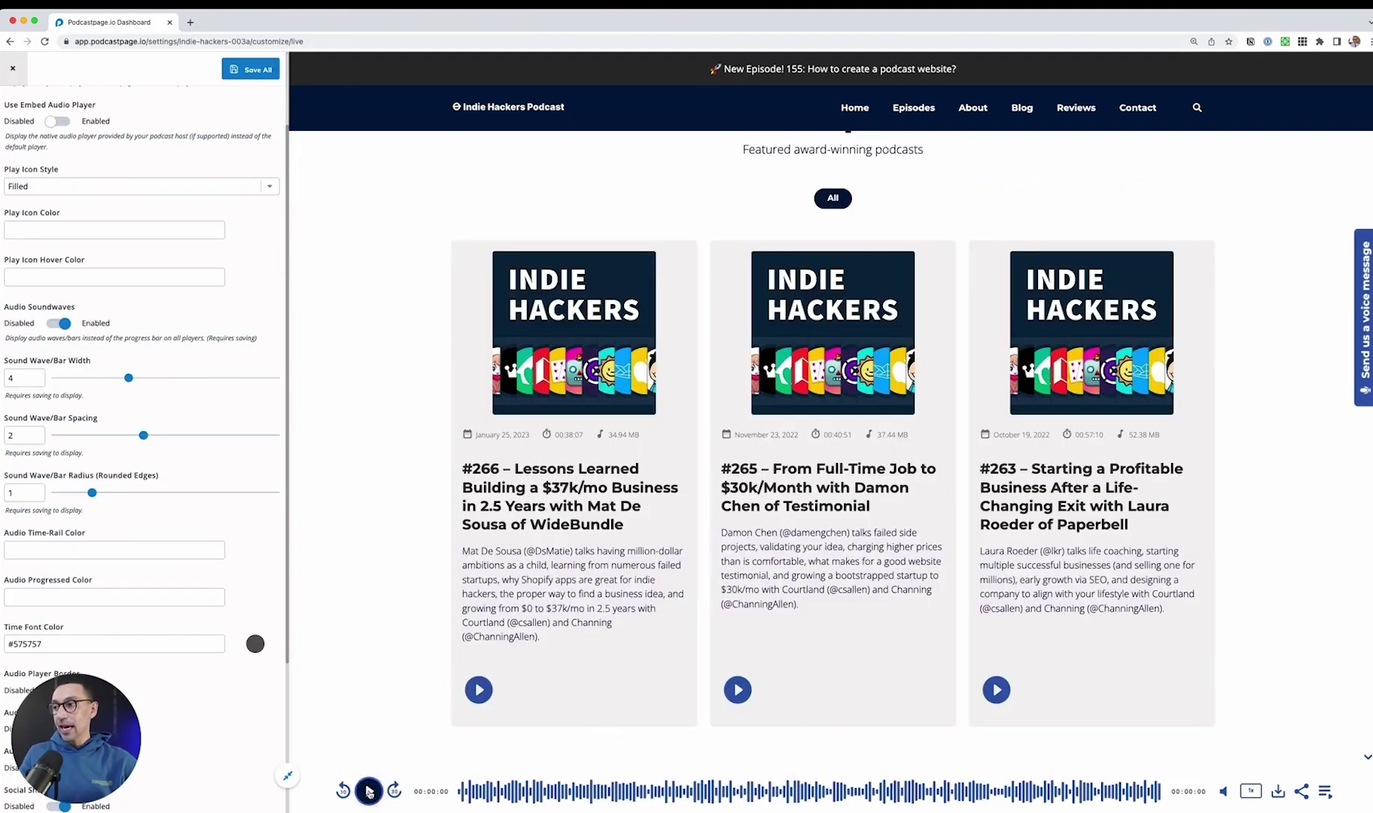
# Play the soundwave player, seek to about 09:15, and return to the main settings list
pyautogui.click(369, 790)
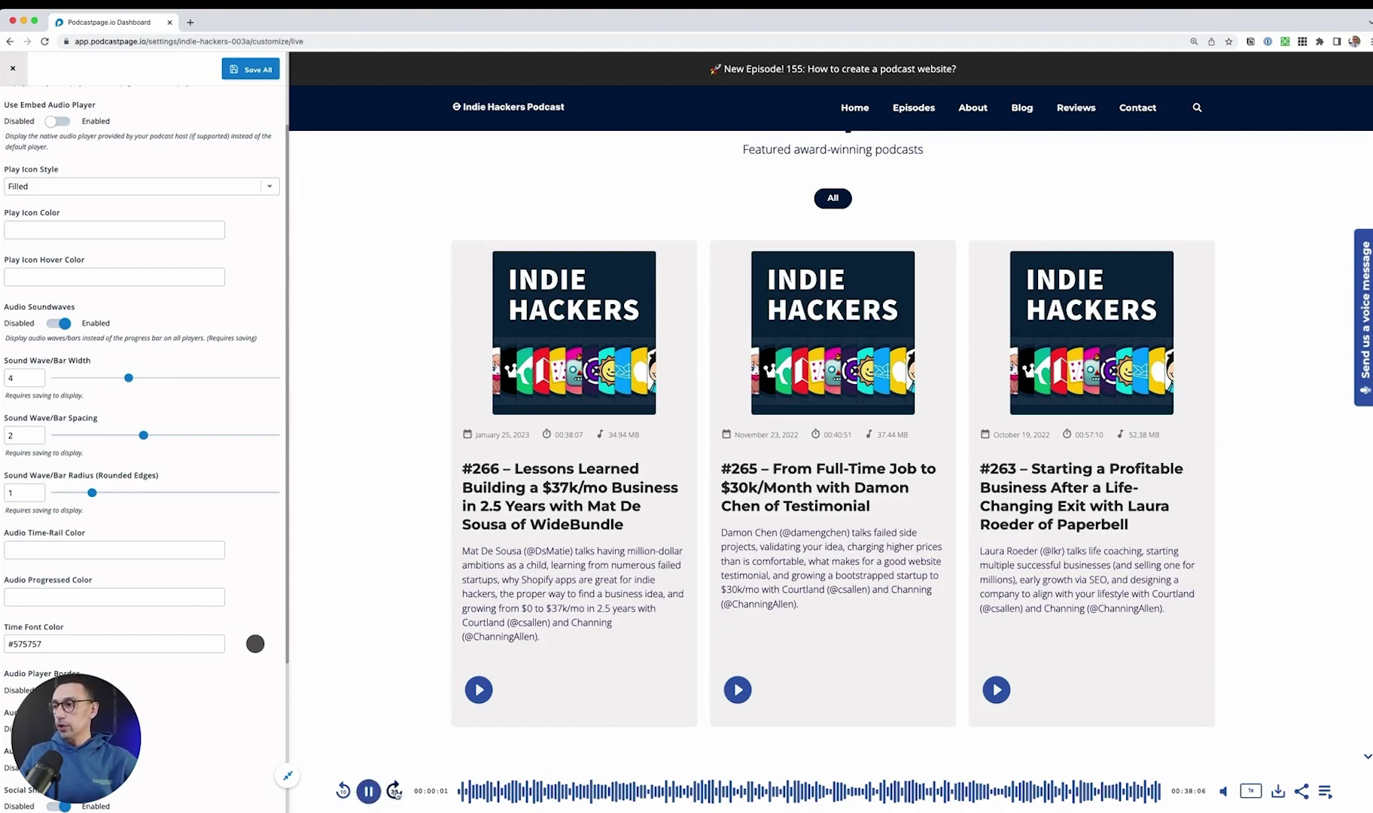
pyautogui.click(552, 792)
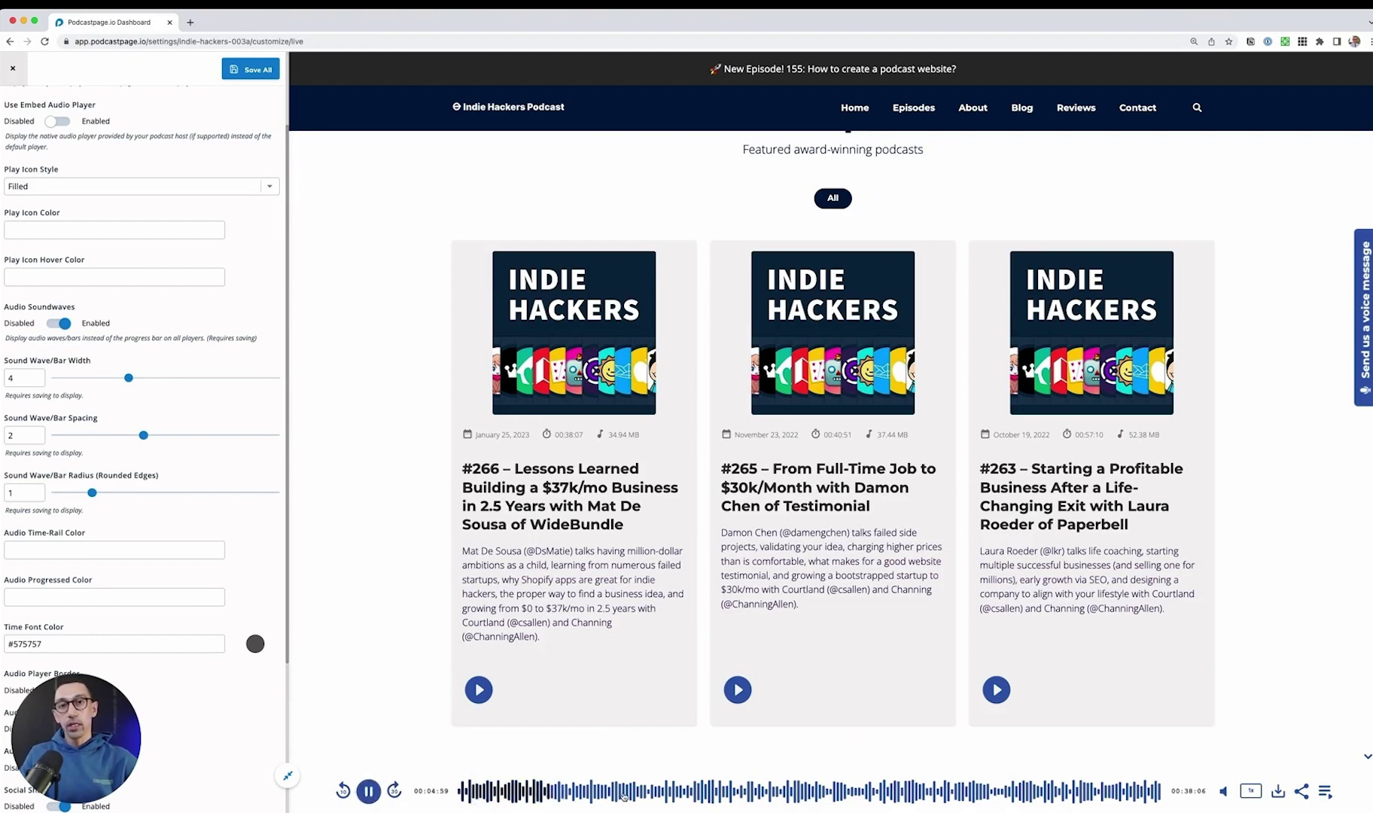
pyautogui.click(624, 795)
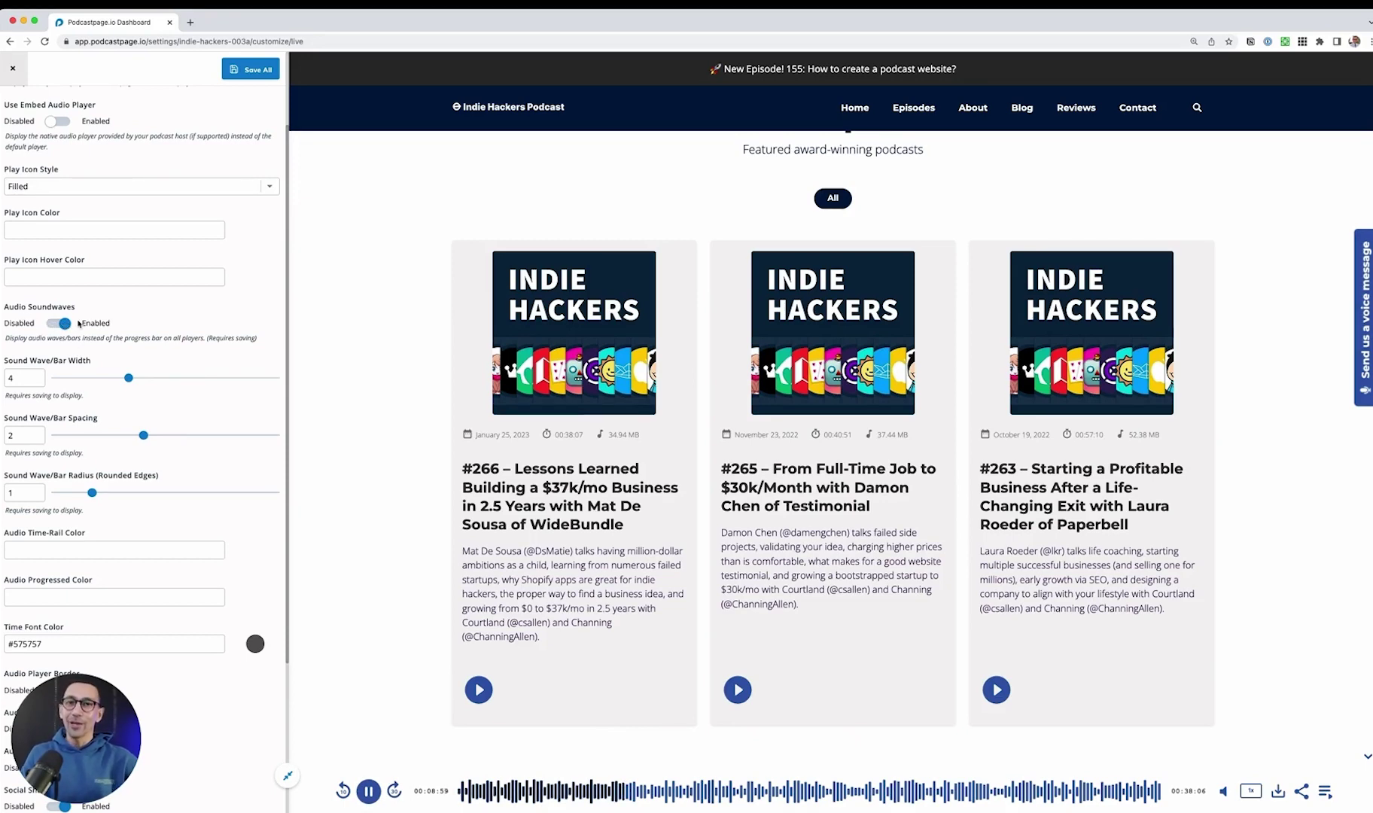
pyautogui.click(14, 105)
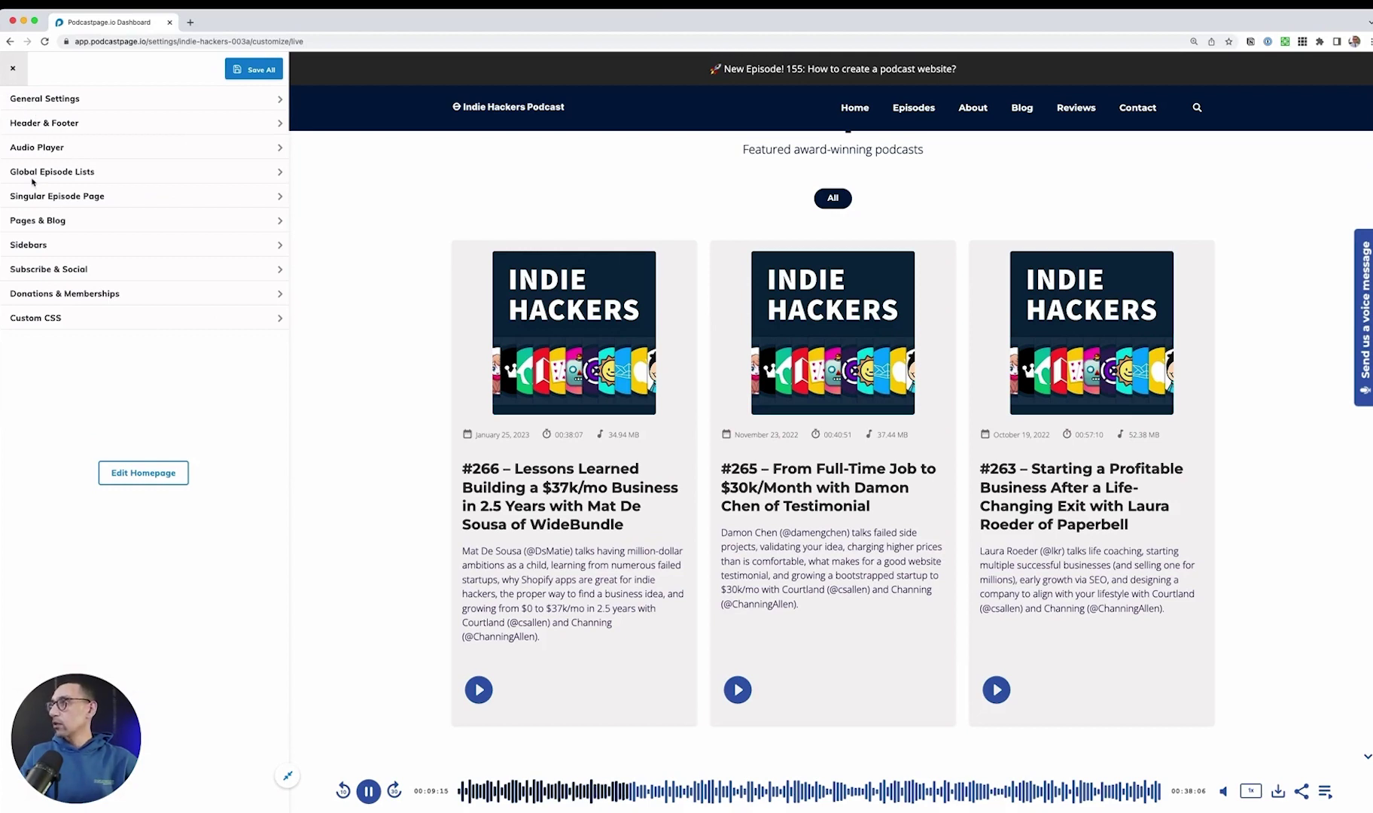
# In Global Episode Lists, toggle Meta Date Display and Meta Filesize Display off and back on
pyautogui.click(67, 172)
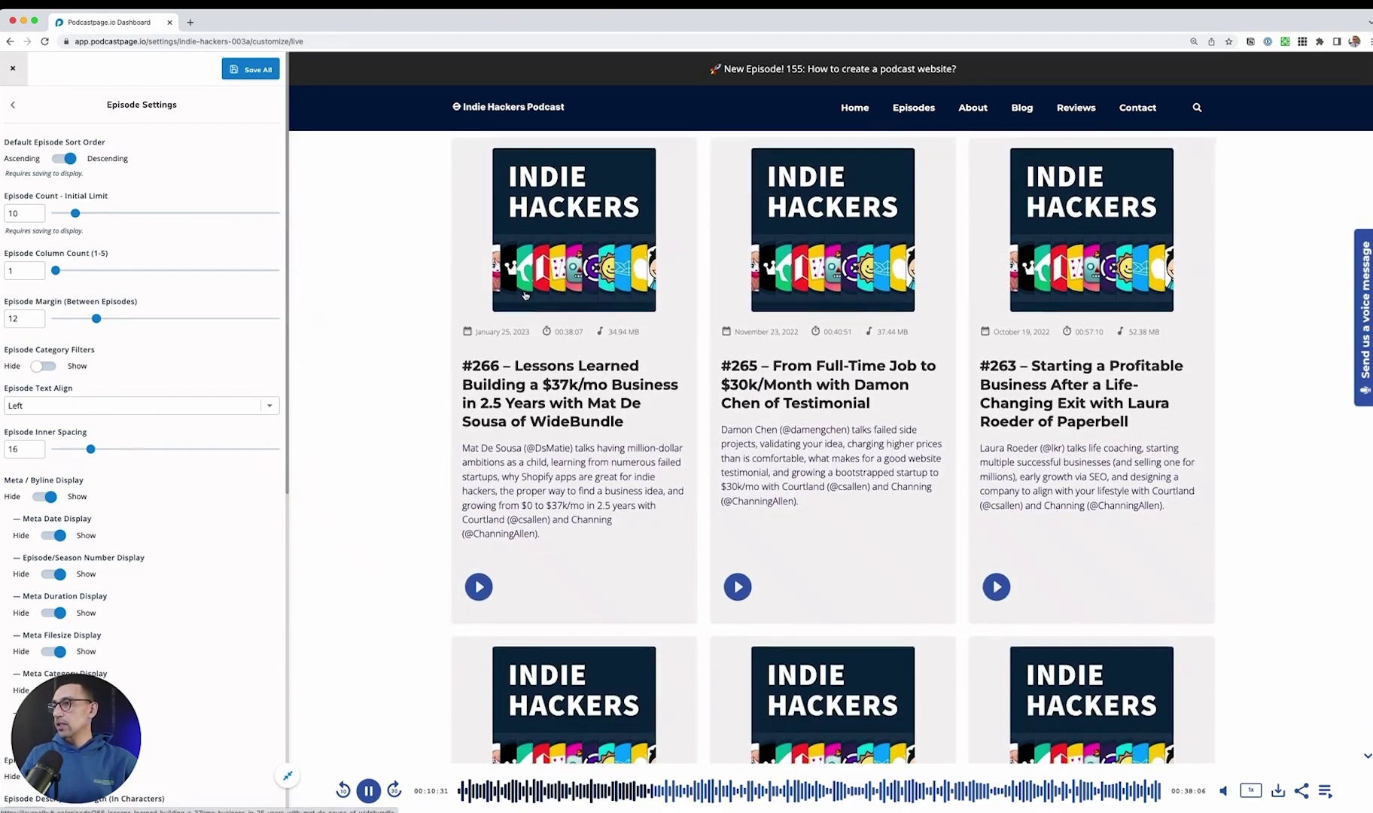
pyautogui.scroll(-2, 194, 524)
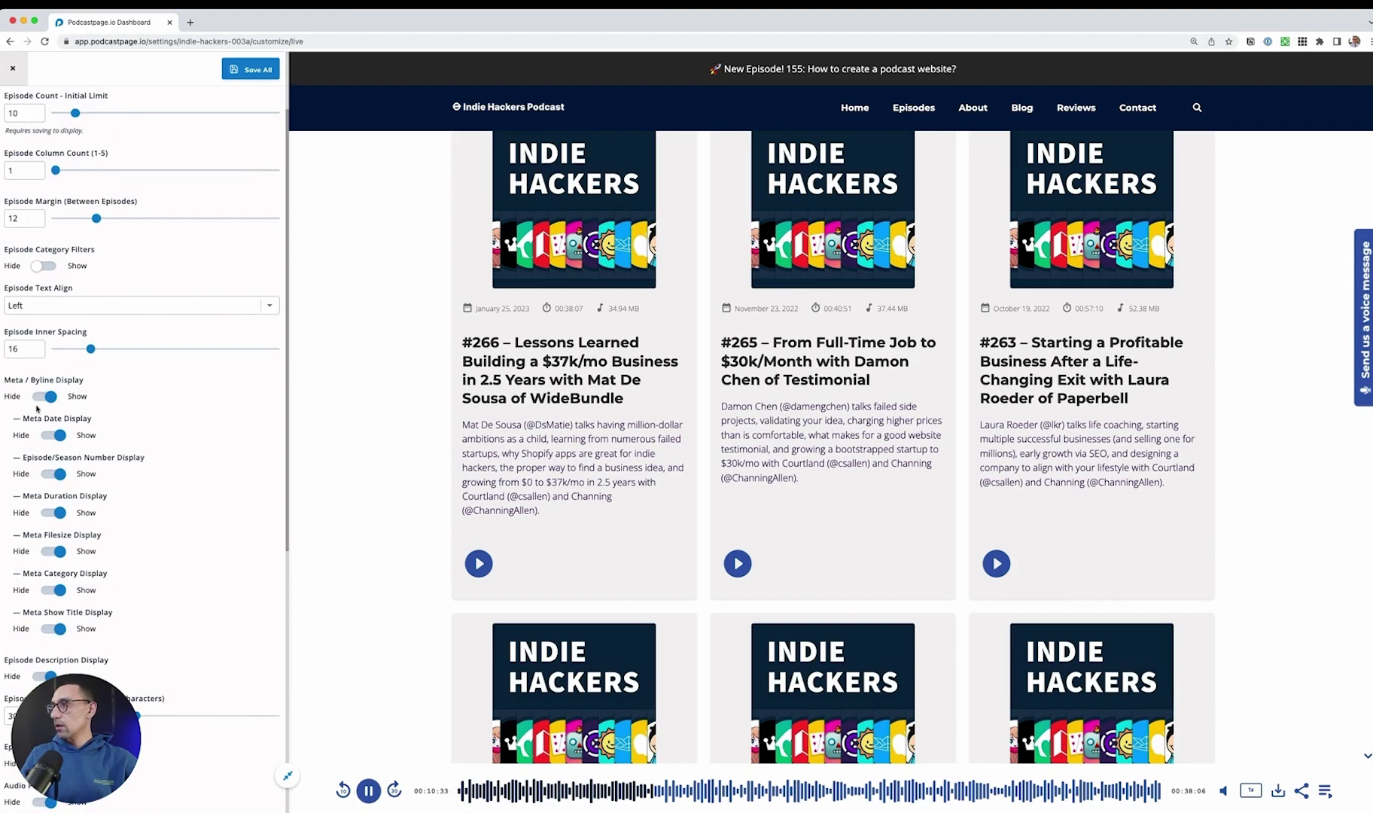
pyautogui.scroll(-1, 51, 450)
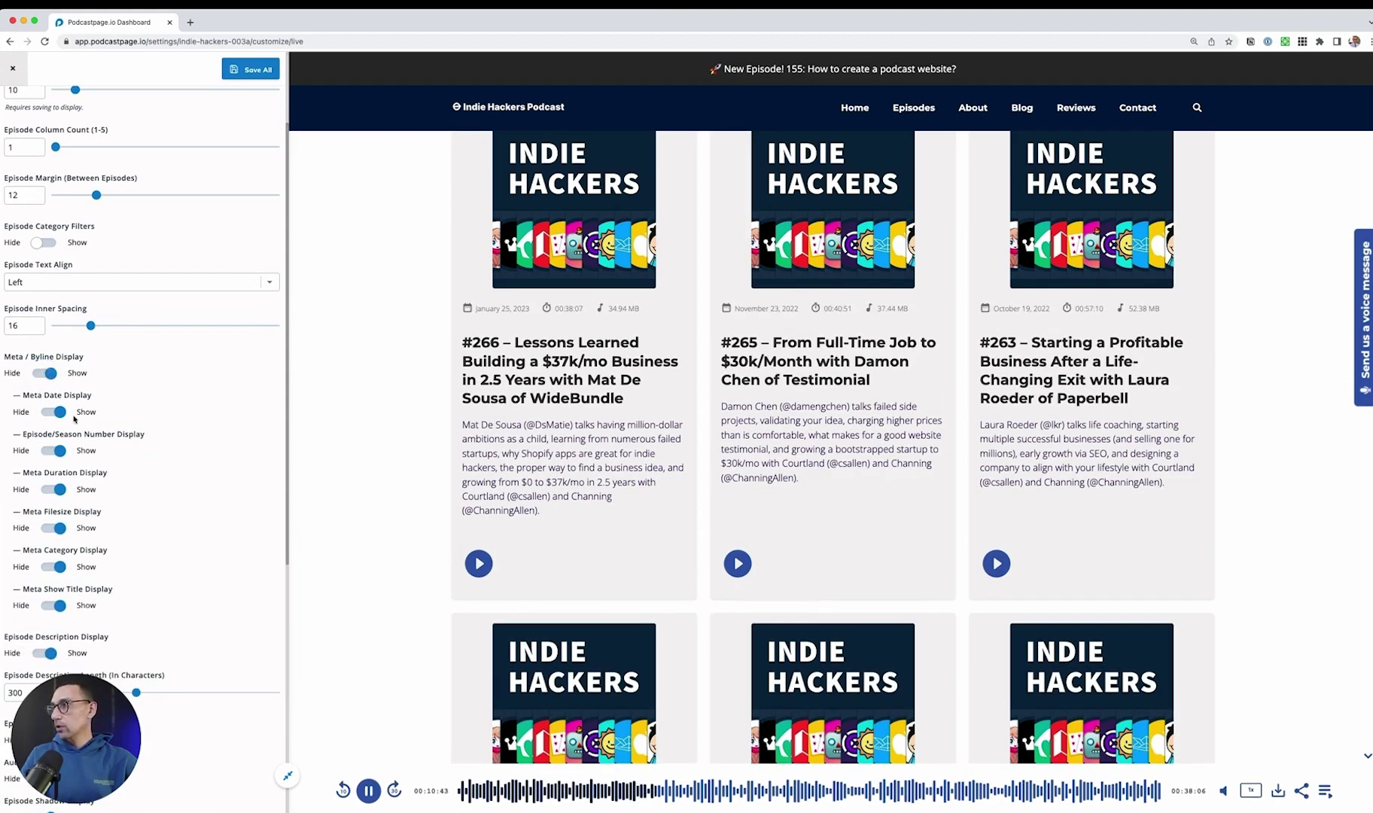
pyautogui.scroll(-1, 63, 556)
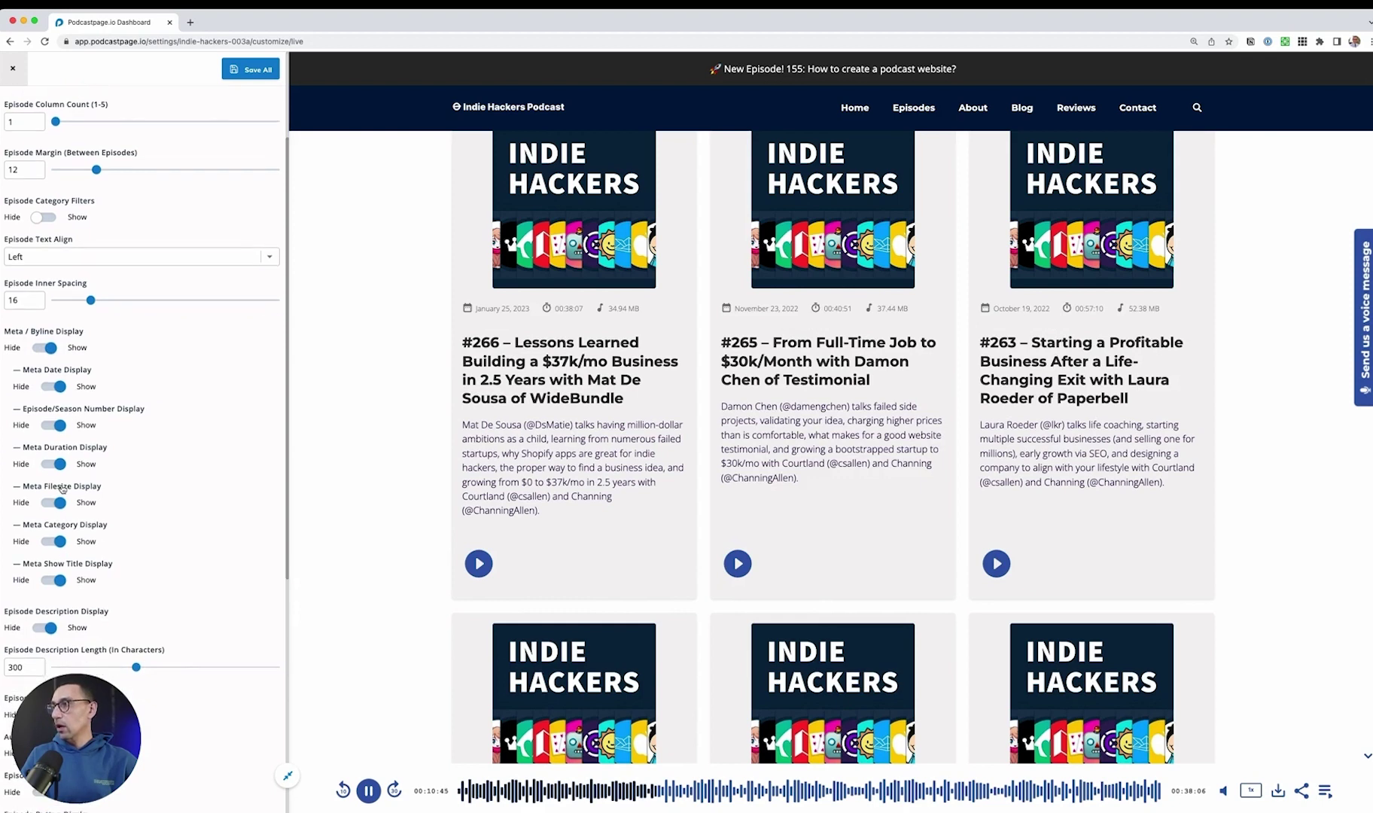
pyautogui.click(54, 386)
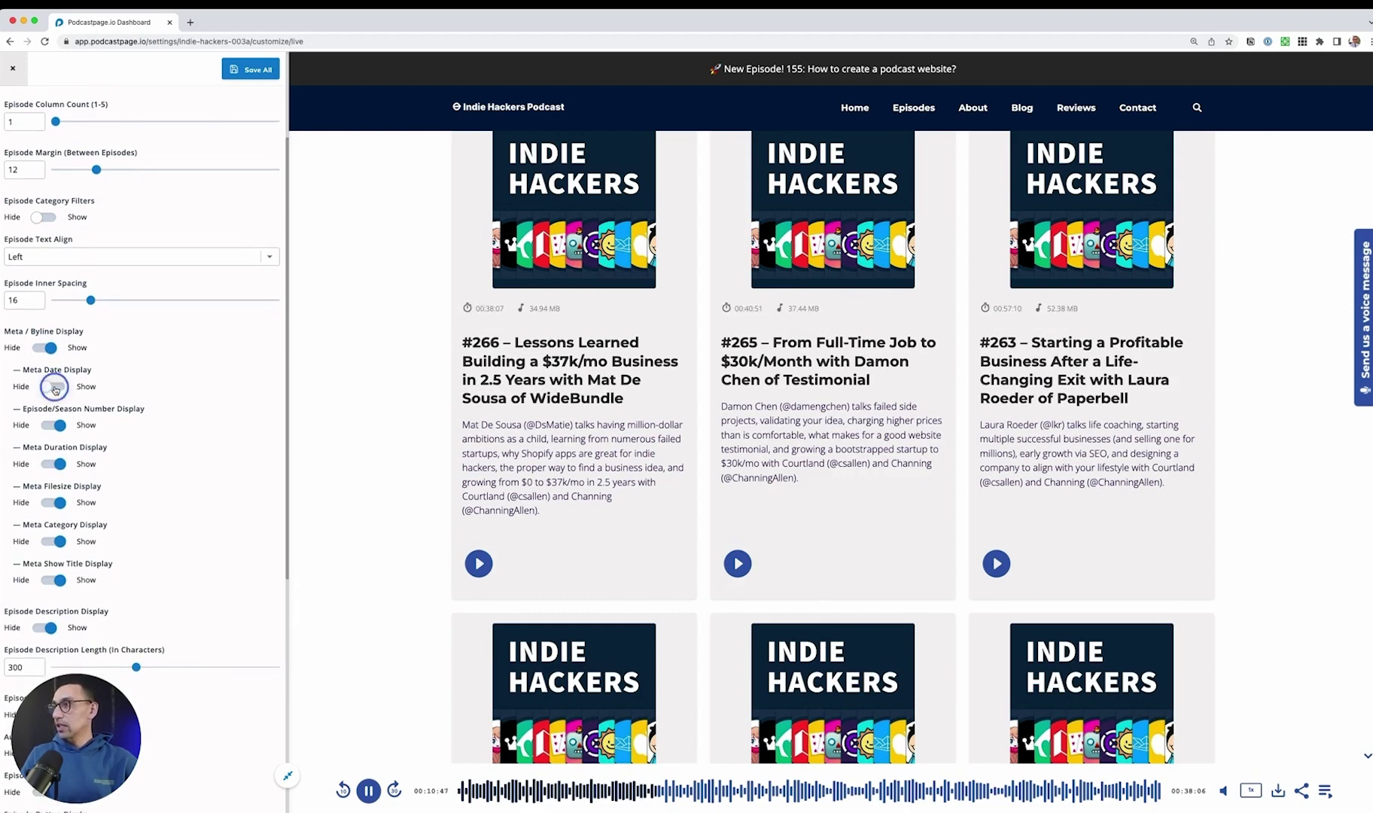
pyautogui.click(54, 387)
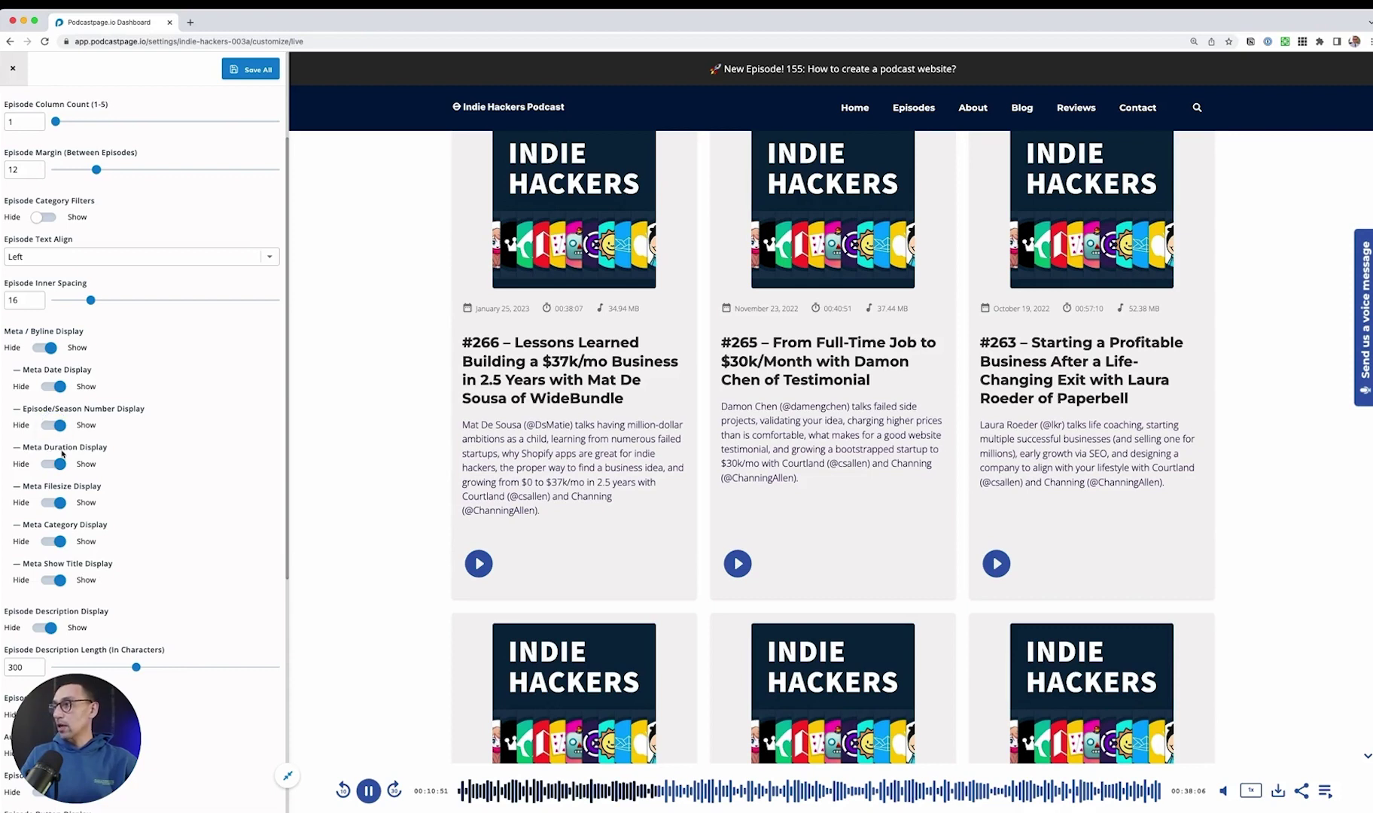
pyautogui.click(54, 504)
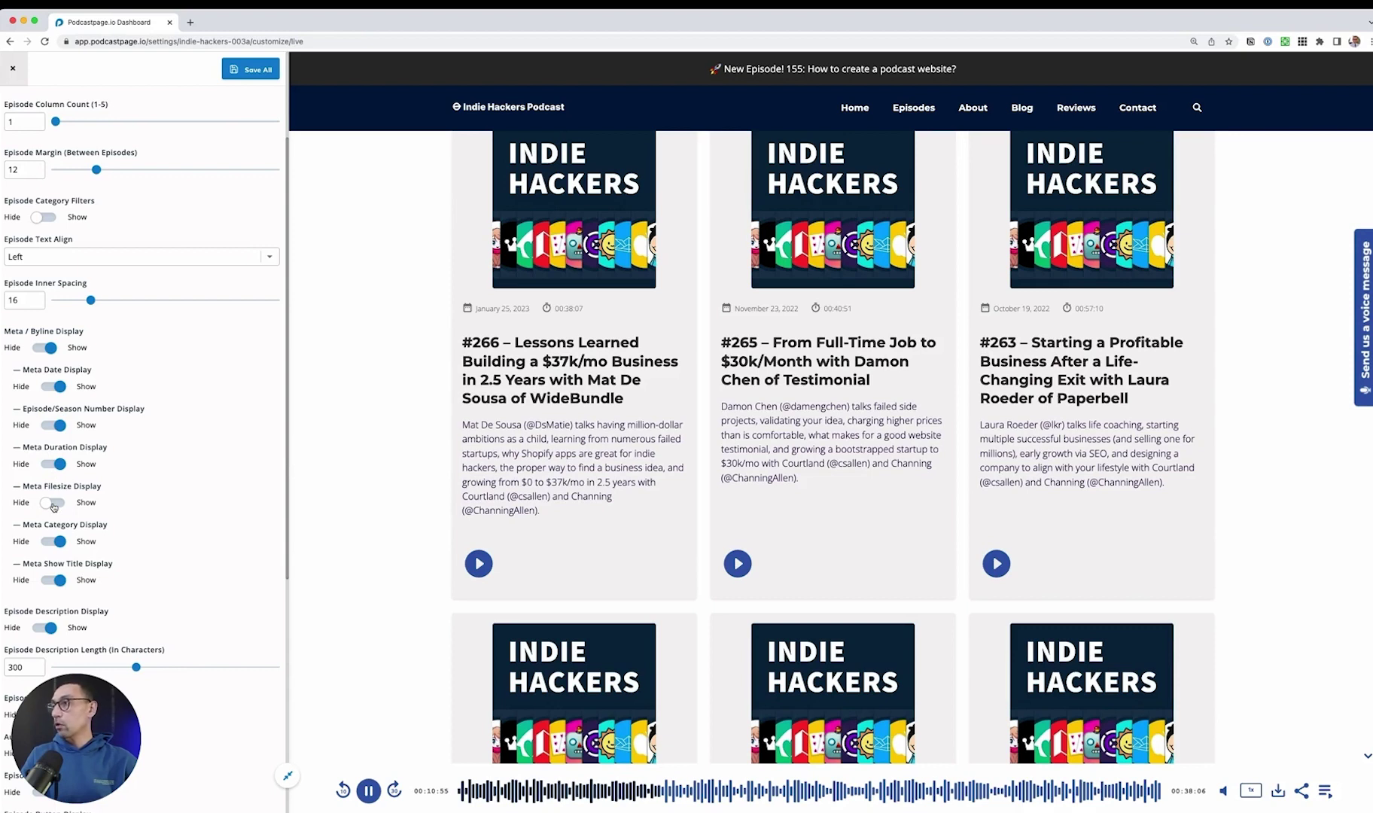
pyautogui.scroll(-3, 54, 506)
# Show the episode file sizes again and shorten episode descriptions to 259 characters
pyautogui.click(53, 437)
pyautogui.scroll(-1, 105, 462)
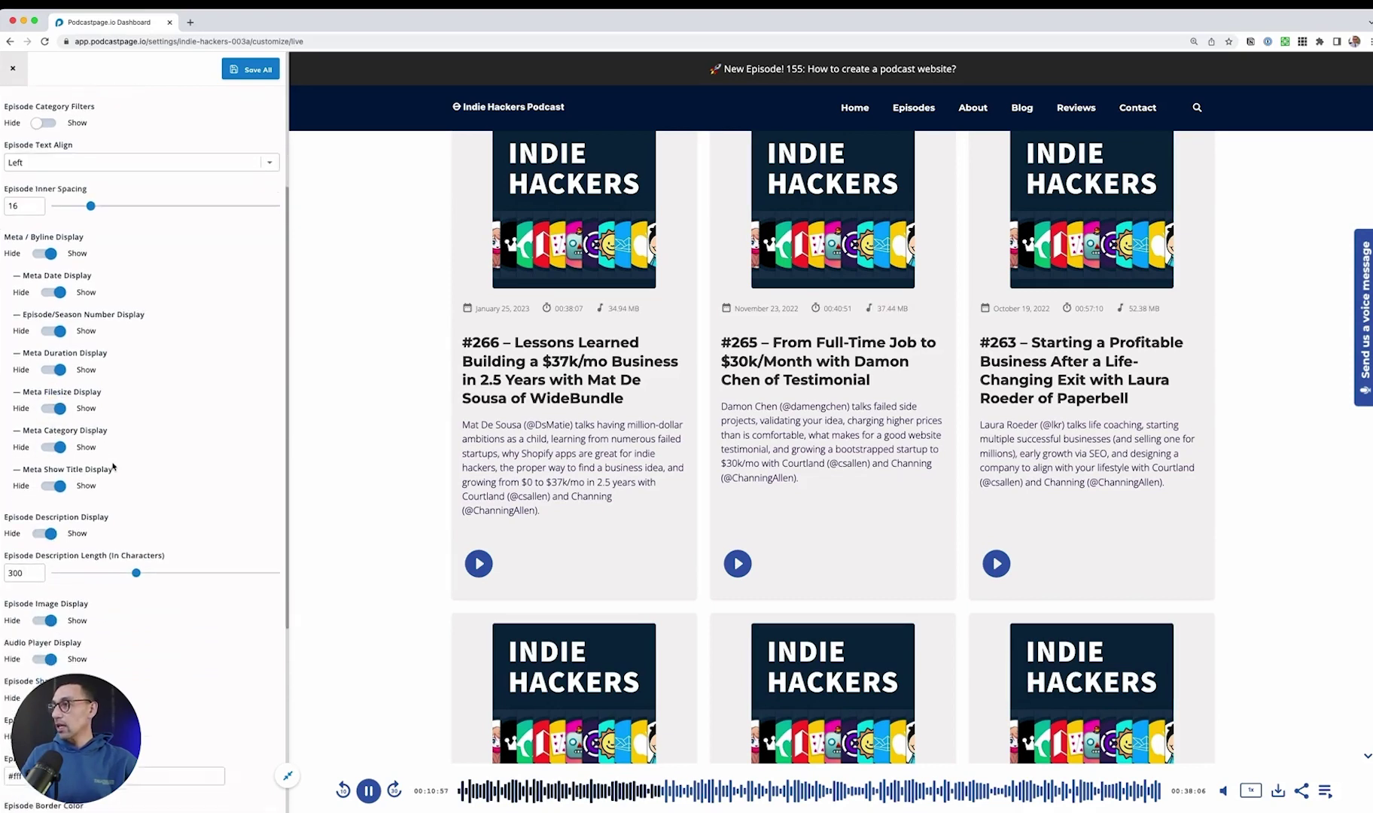
pyautogui.scroll(-3, 113, 467)
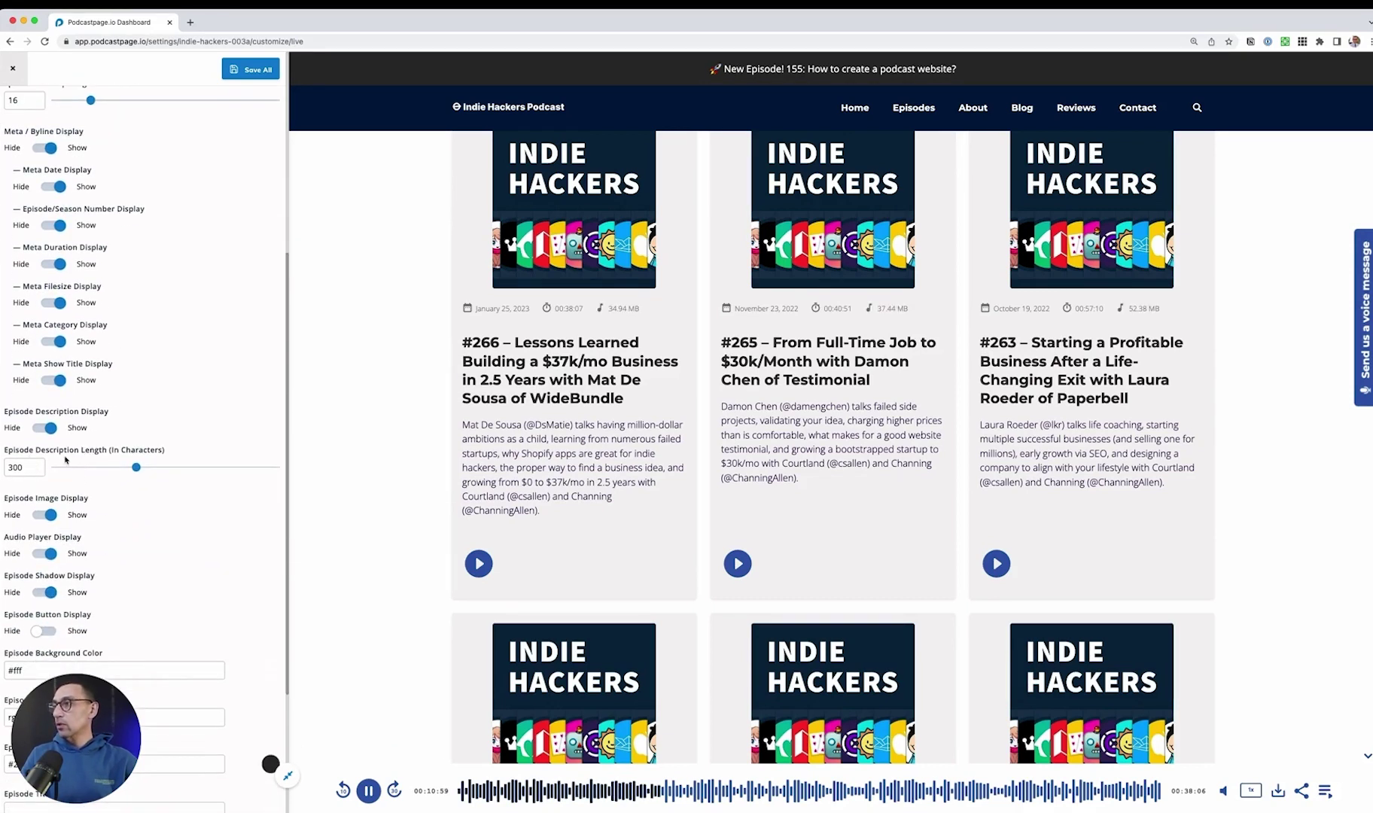
pyautogui.scroll(-1, 65, 459)
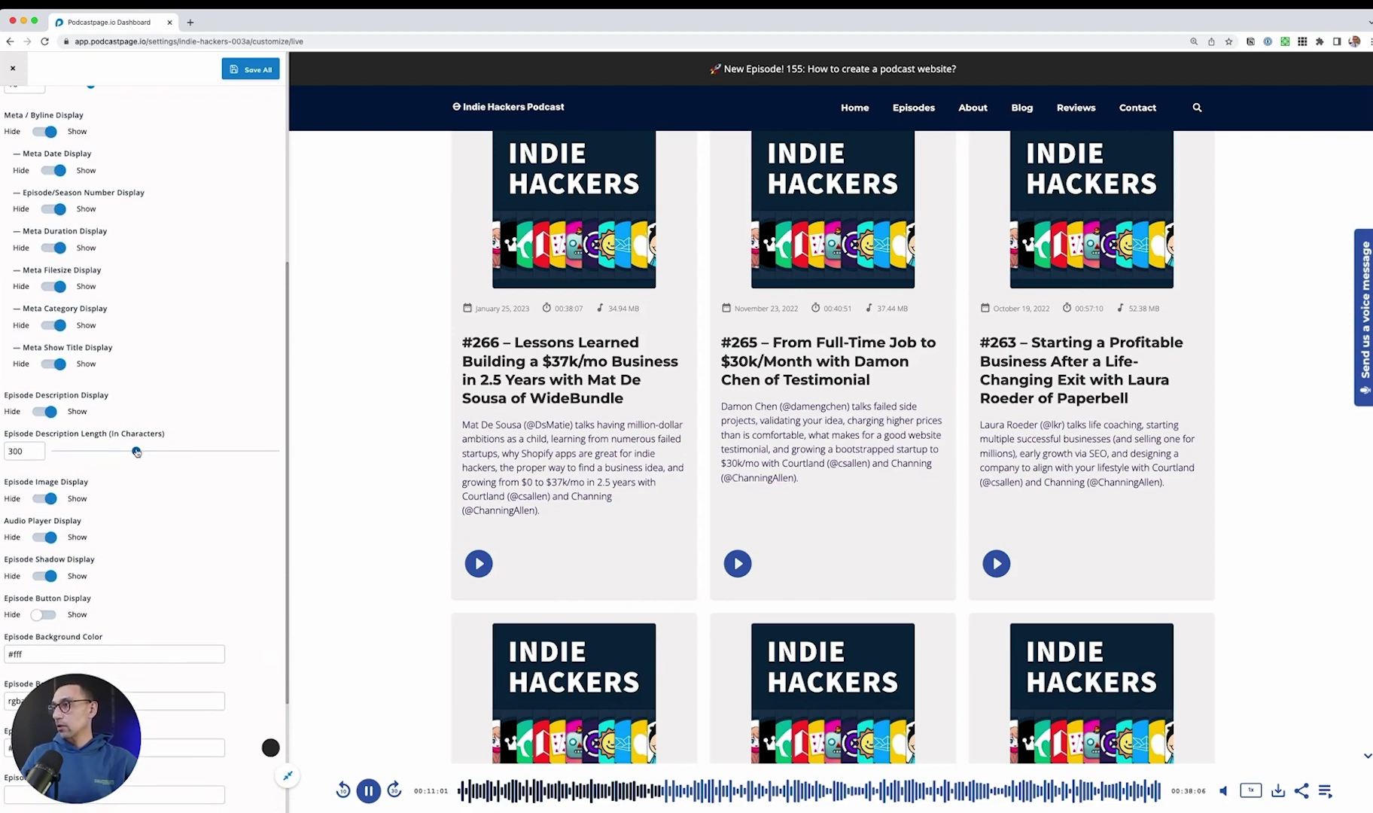
pyautogui.moveTo(136, 451)
pyautogui.mouseDown()
pyautogui.moveTo(97, 453)
pyautogui.moveTo(163, 451)
pyautogui.moveTo(124, 450)
pyautogui.mouseUp()
# Test the episode Image, Player and Shadow toggles, keep them on, and turn on the Listen Now button
pyautogui.scroll(-3, 123, 448)
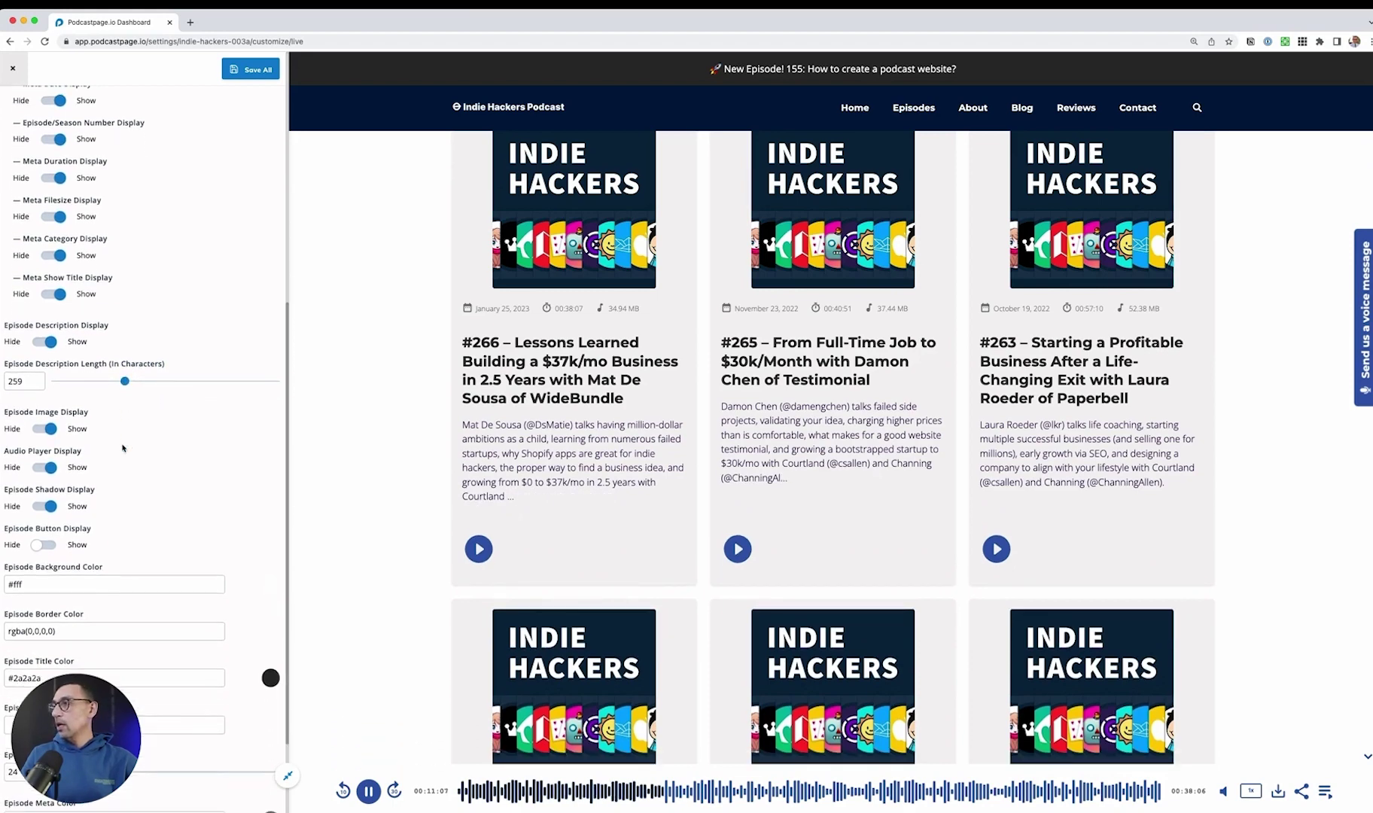
pyautogui.click(43, 430)
pyautogui.click(43, 429)
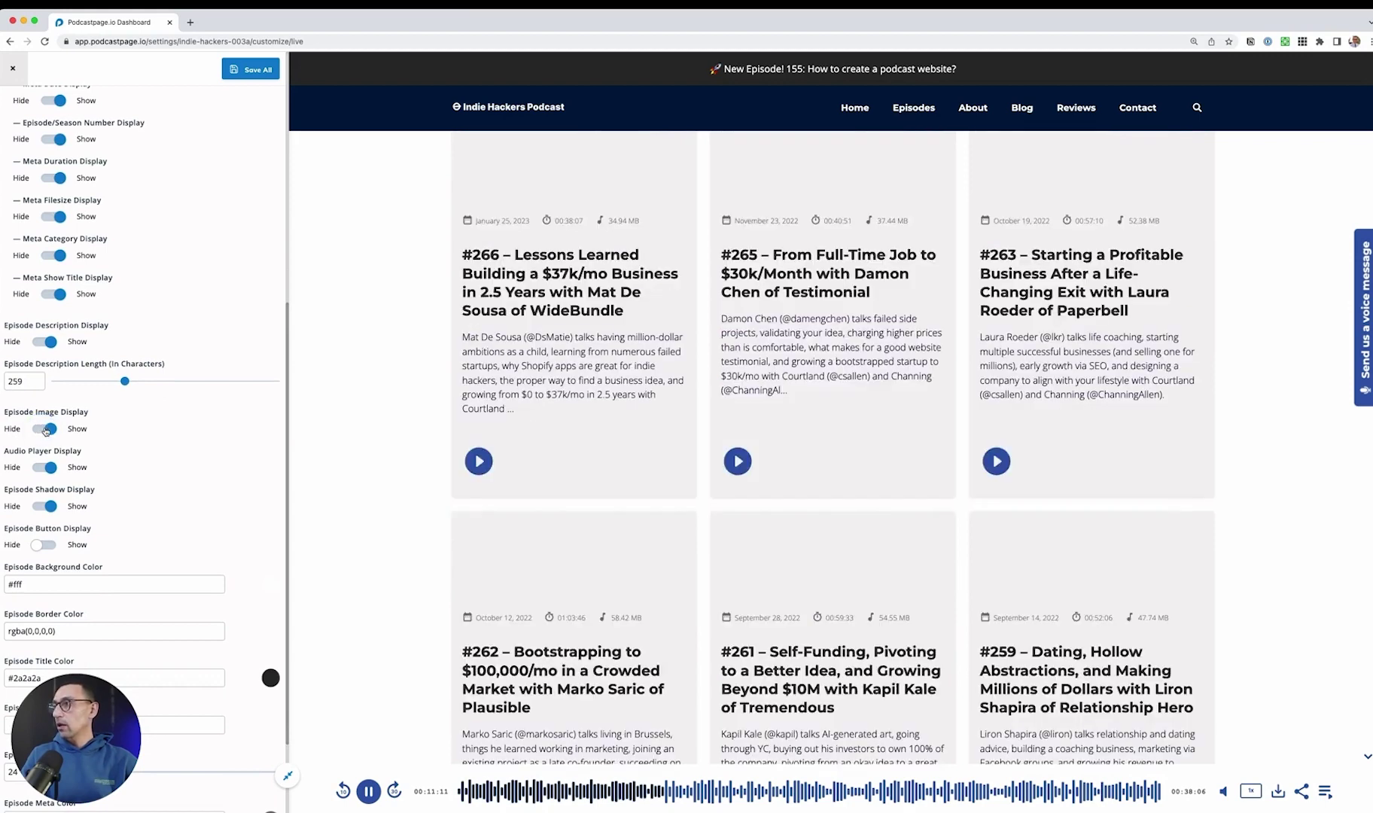
pyautogui.scroll(-1, 47, 451)
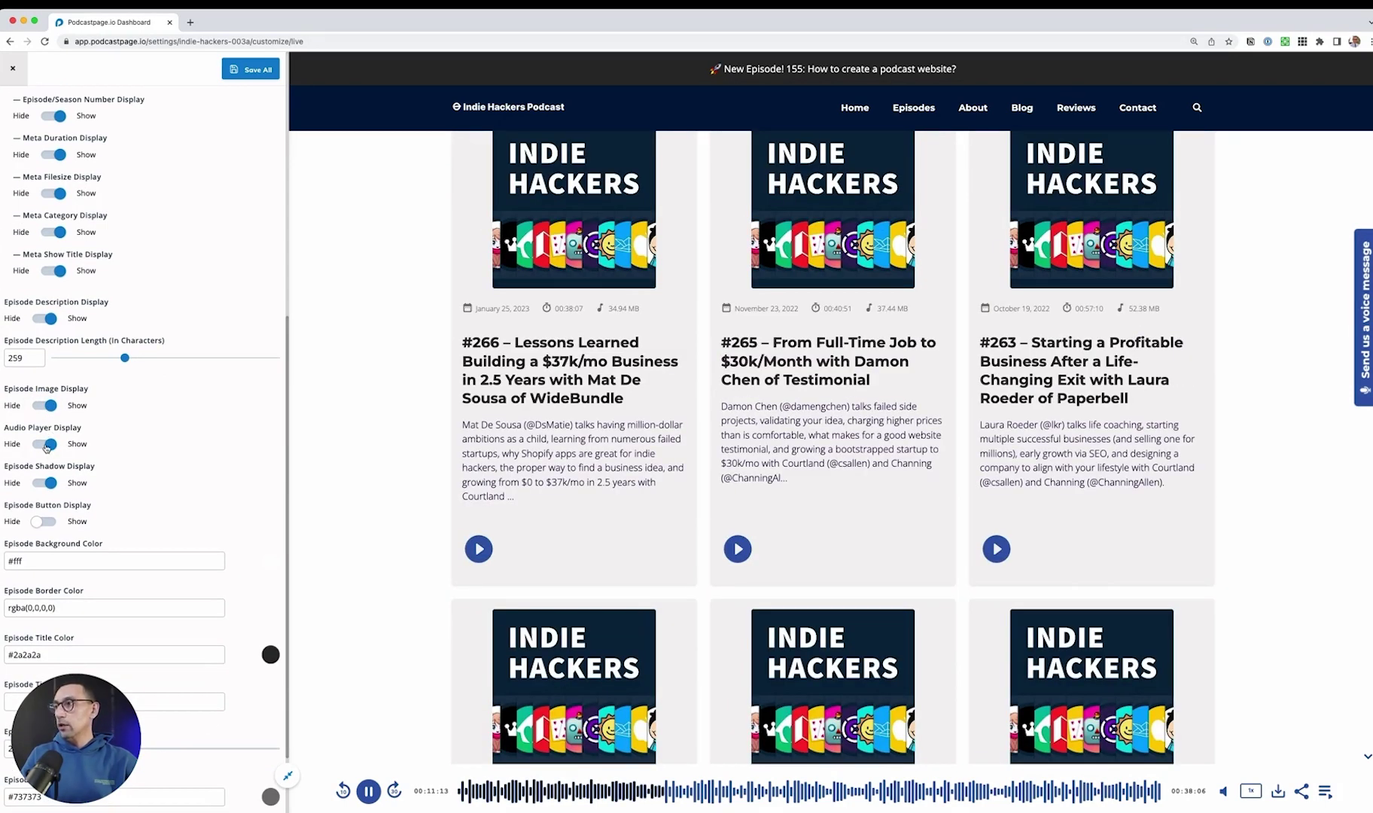
pyautogui.click(46, 448)
pyautogui.click(46, 447)
pyautogui.scroll(-1, 46, 447)
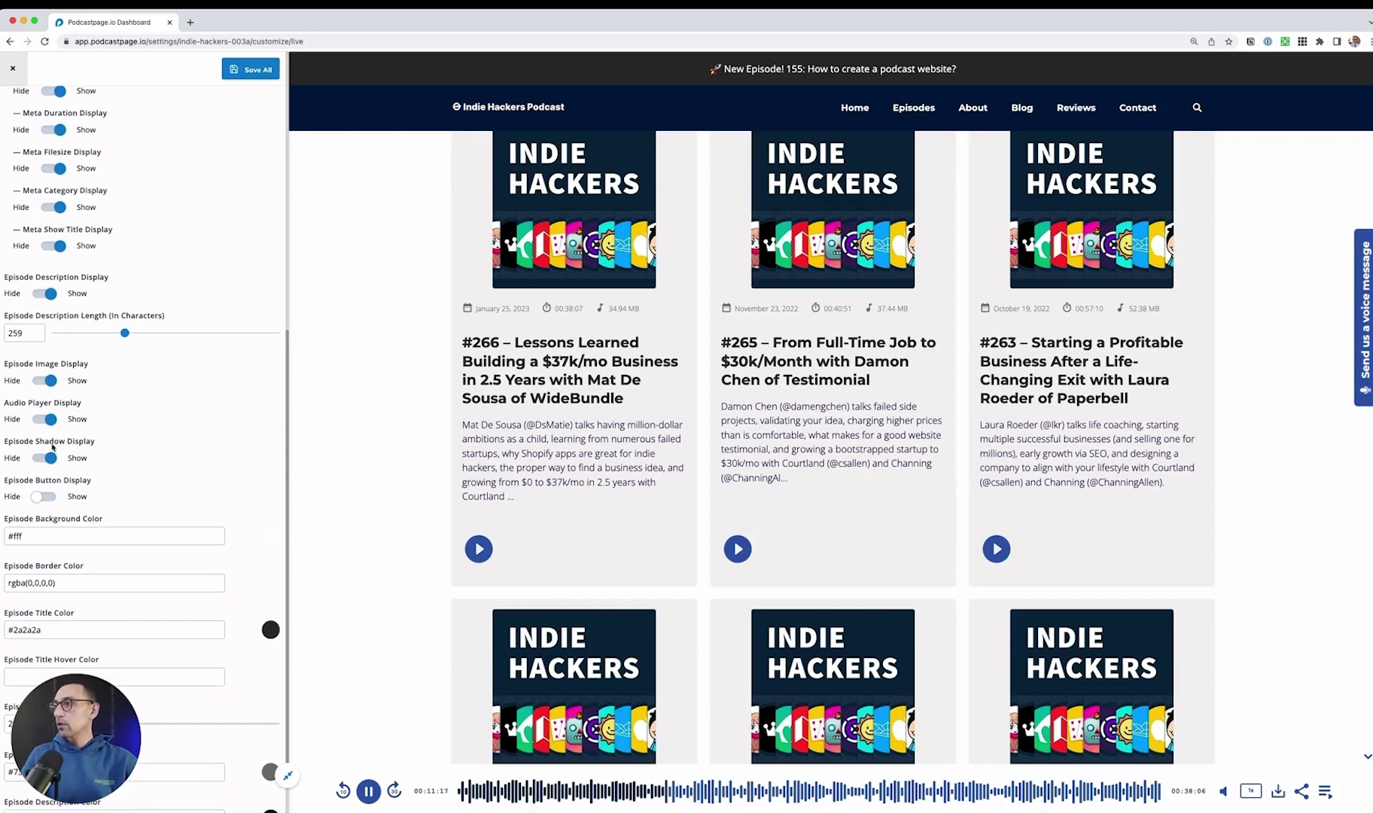
pyautogui.click(44, 460)
pyautogui.click(44, 461)
pyautogui.scroll(-1, 44, 466)
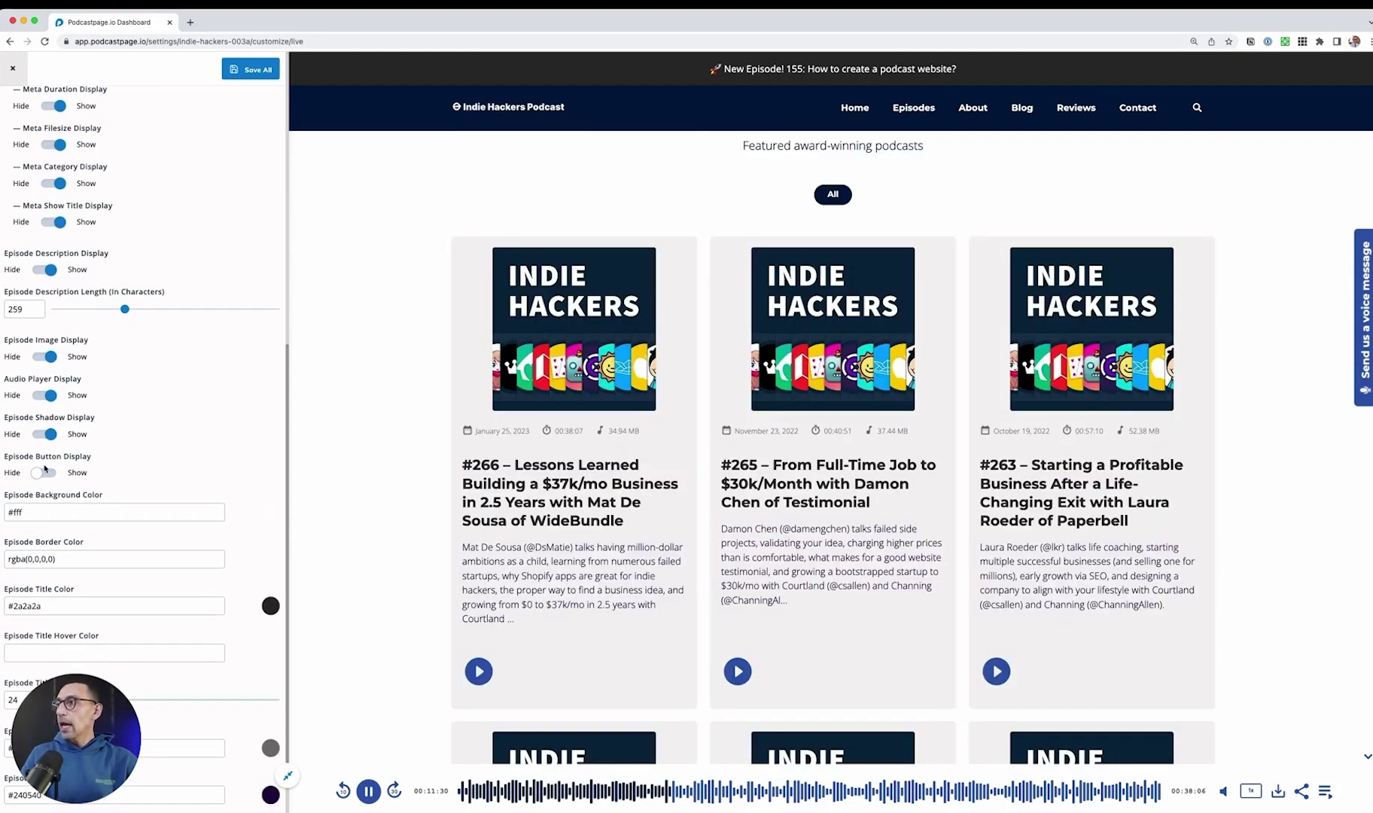
pyautogui.click(47, 472)
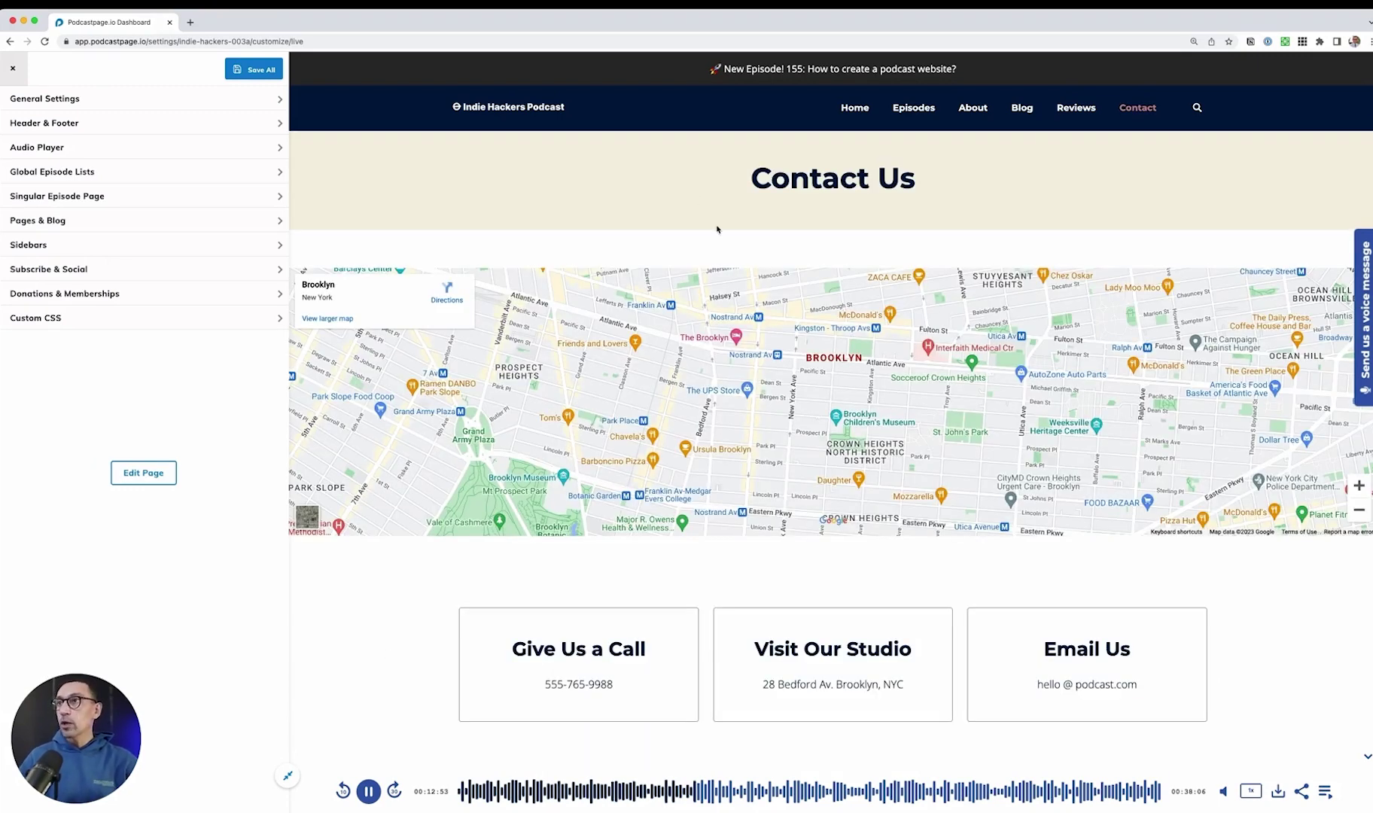
# Preview the Reviews and Contact Us pages, return to the home page, and save all changes
pyautogui.click(1076, 108)
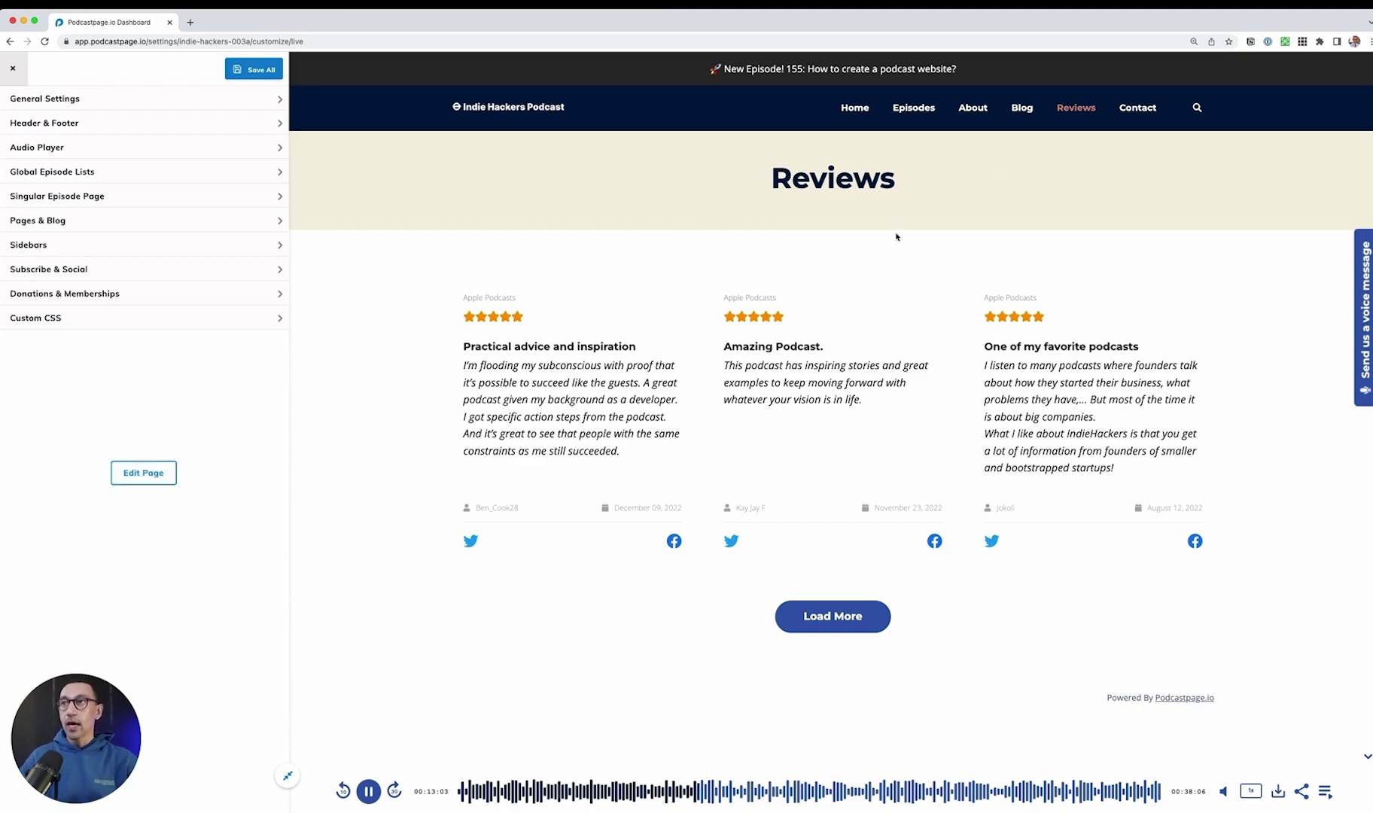
pyautogui.click(1137, 107)
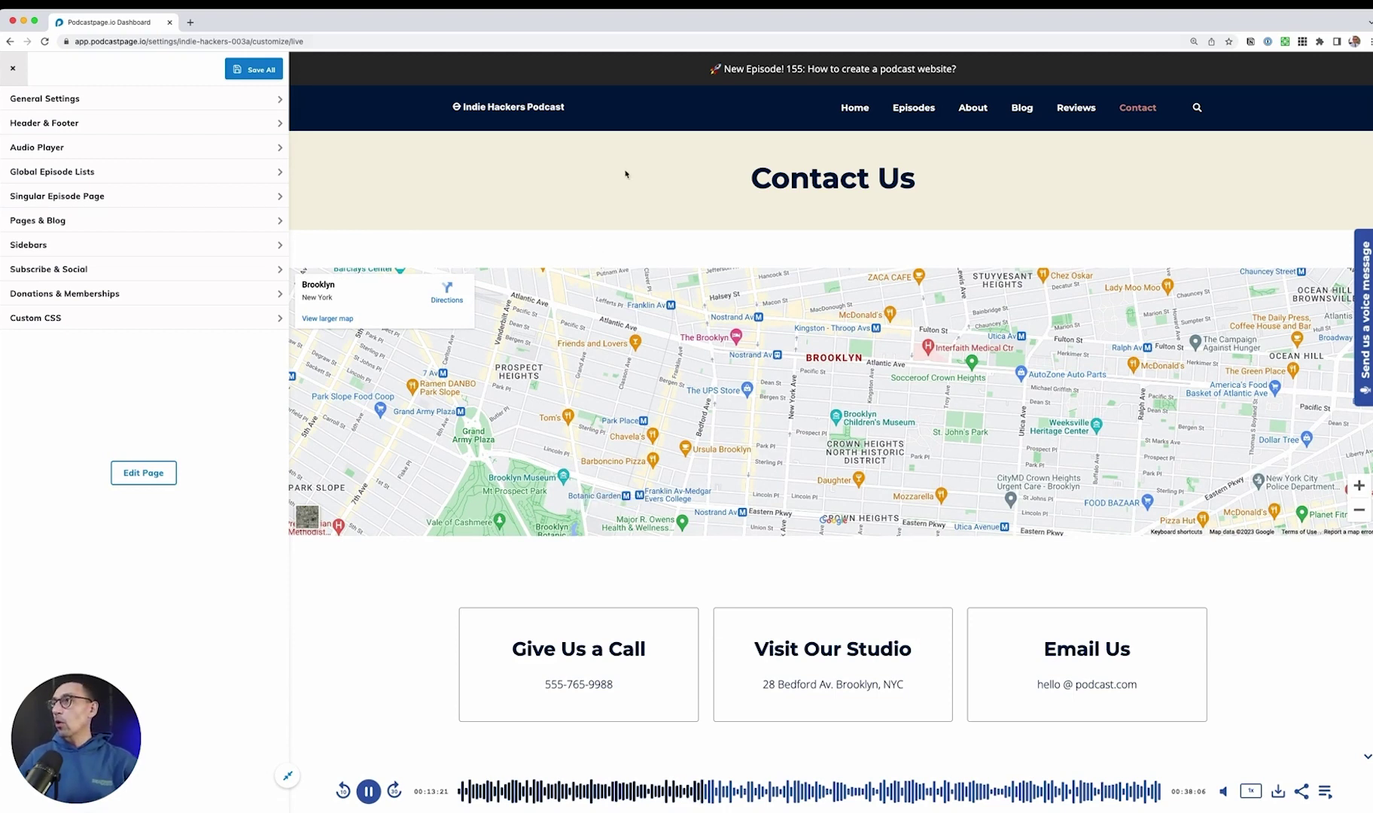
pyautogui.click(545, 109)
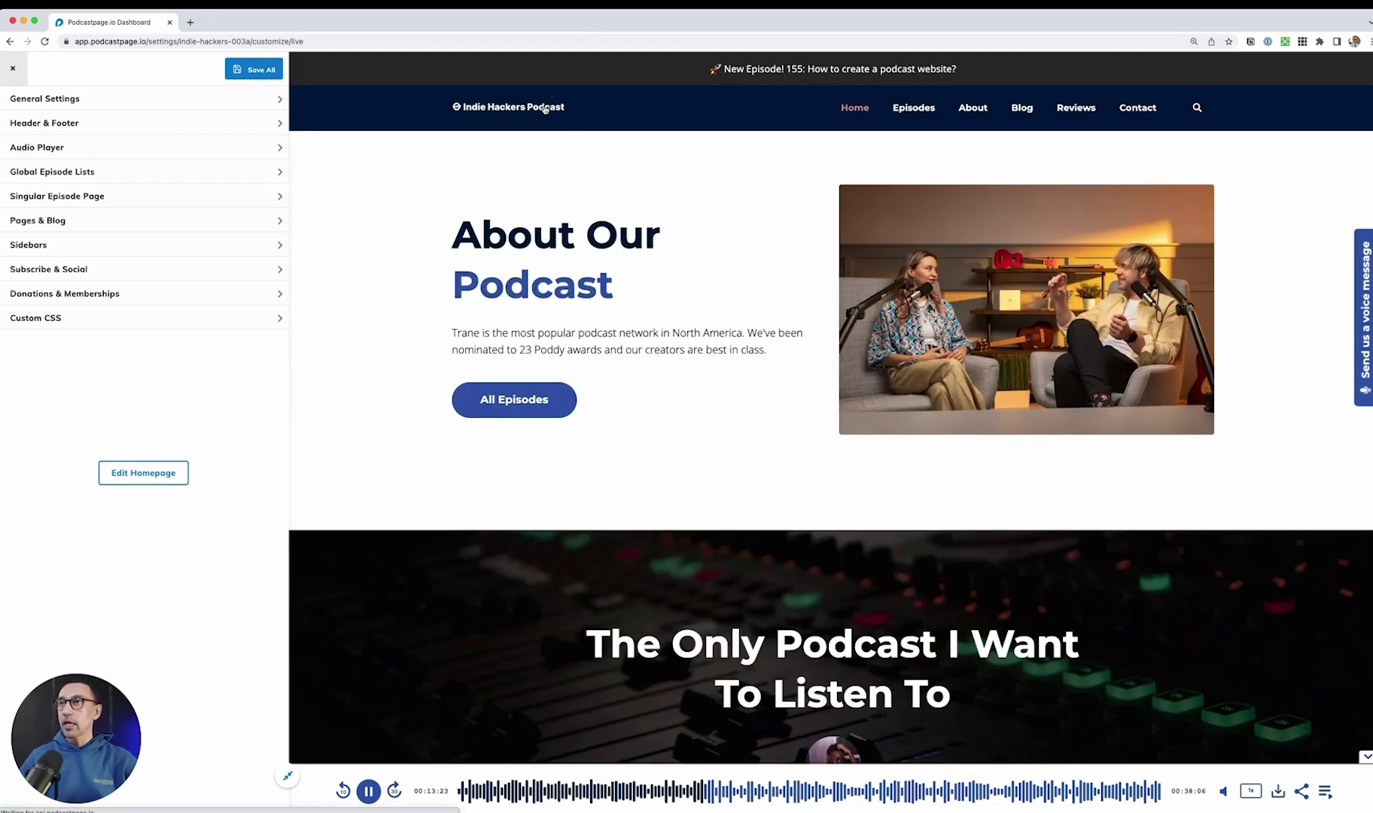
pyautogui.click(251, 68)
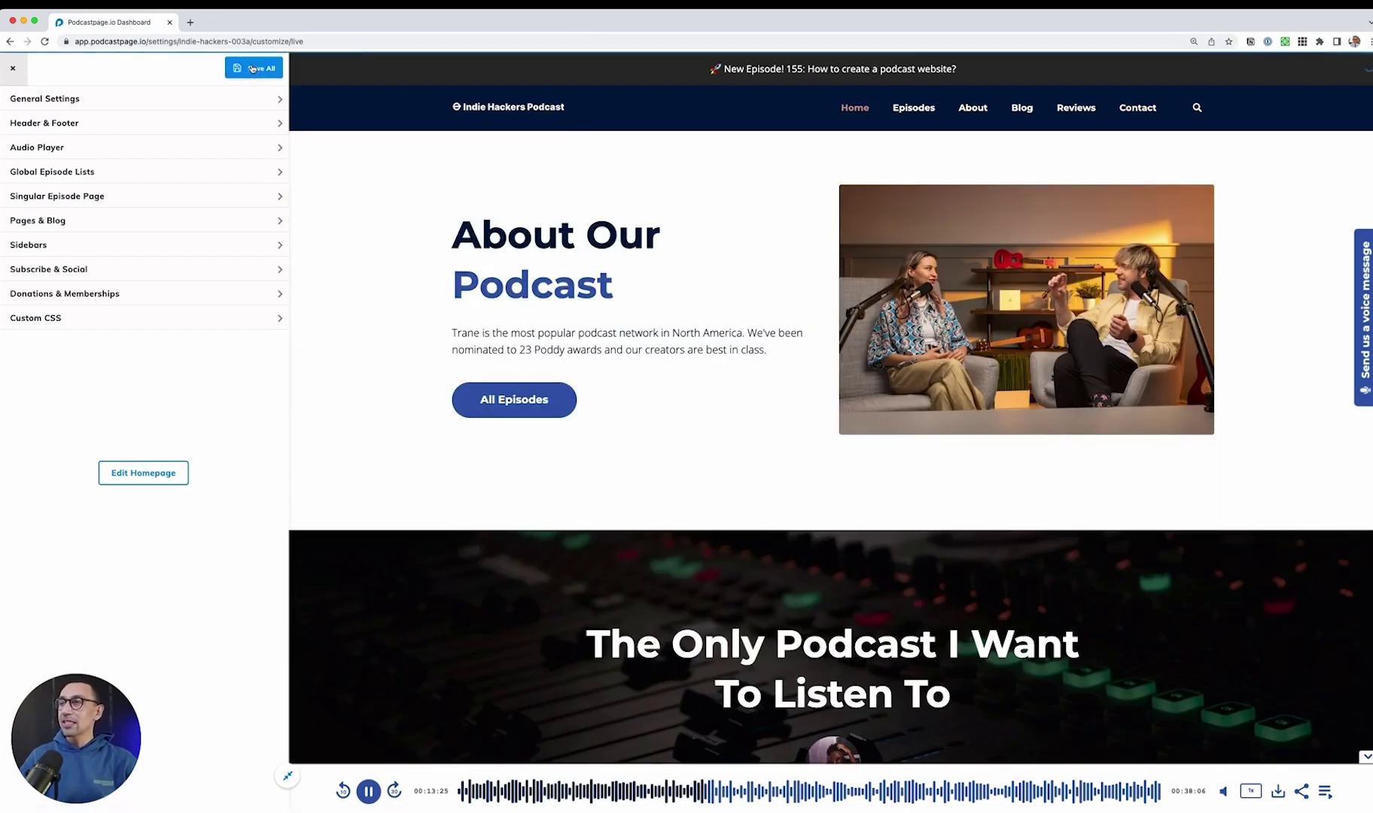